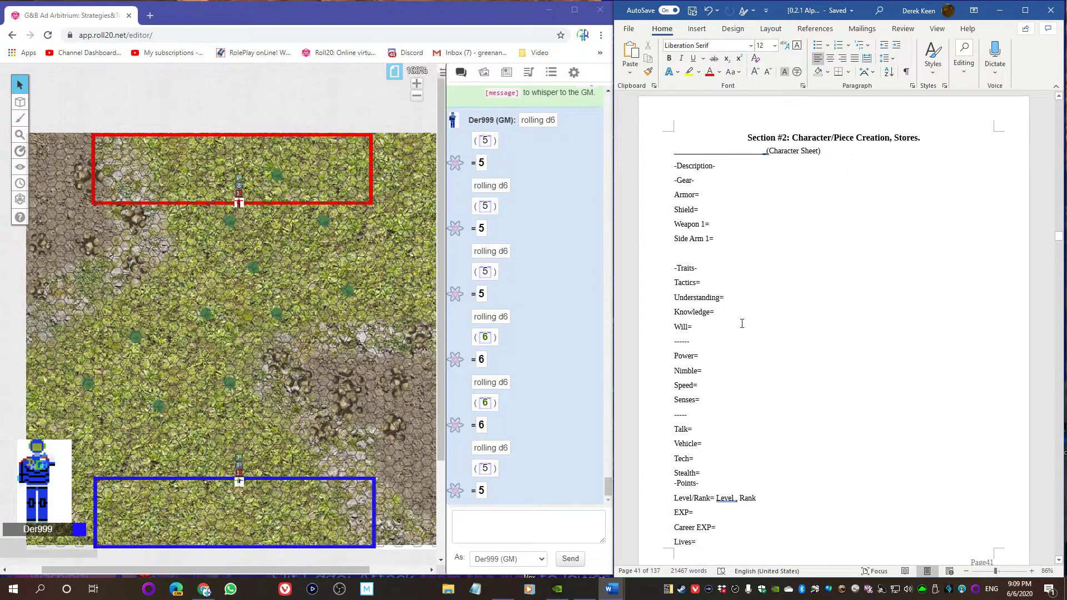
Scroll past the Character Sheet to the two-page Piece Sheet template on pages 42–43
{"action": "scroll", "coordinate": [723, 331], "scroll_direction": "down", "scroll_amount": 15}
{"action": "scroll", "coordinate": [723, 332], "scroll_direction": "down", "scroll_amount": 8}
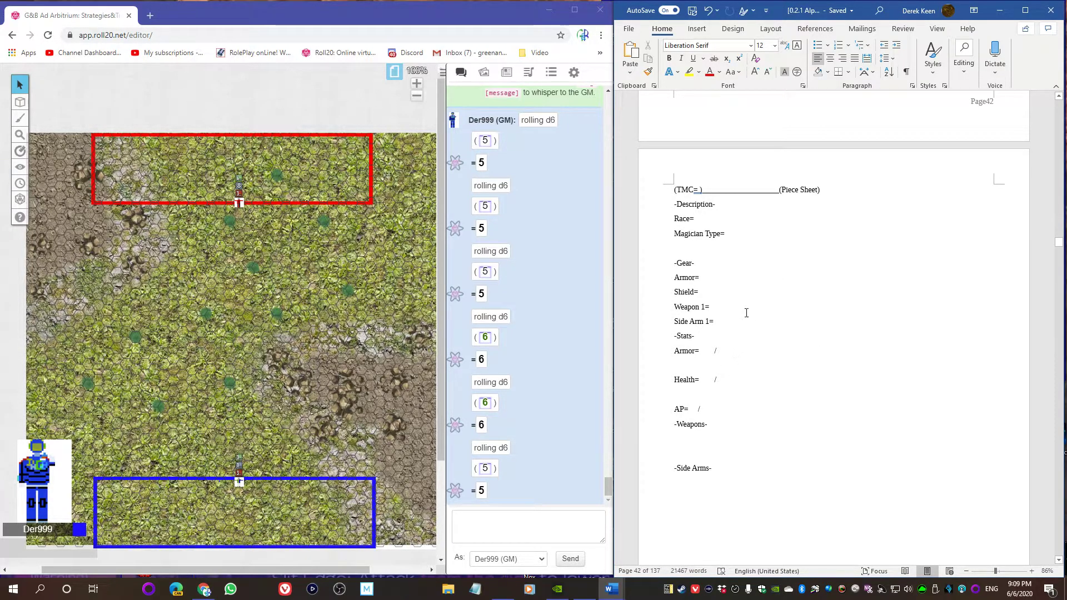
{"action": "scroll", "coordinate": [745, 311], "scroll_direction": "down", "scroll_amount": 3}
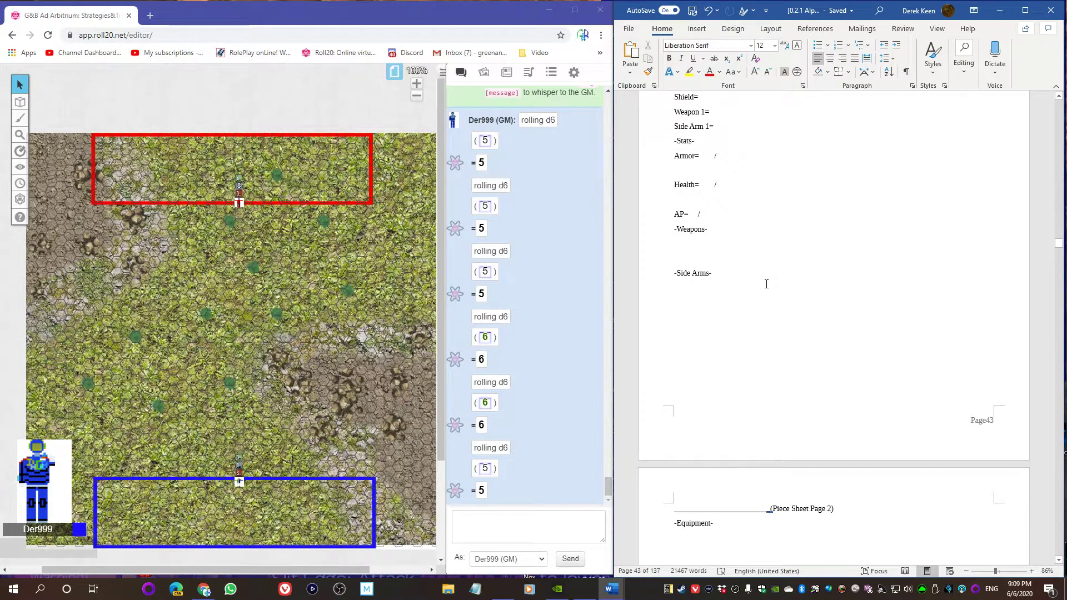
{"action": "scroll", "coordinate": [767, 284], "scroll_direction": "up", "scroll_amount": 3}
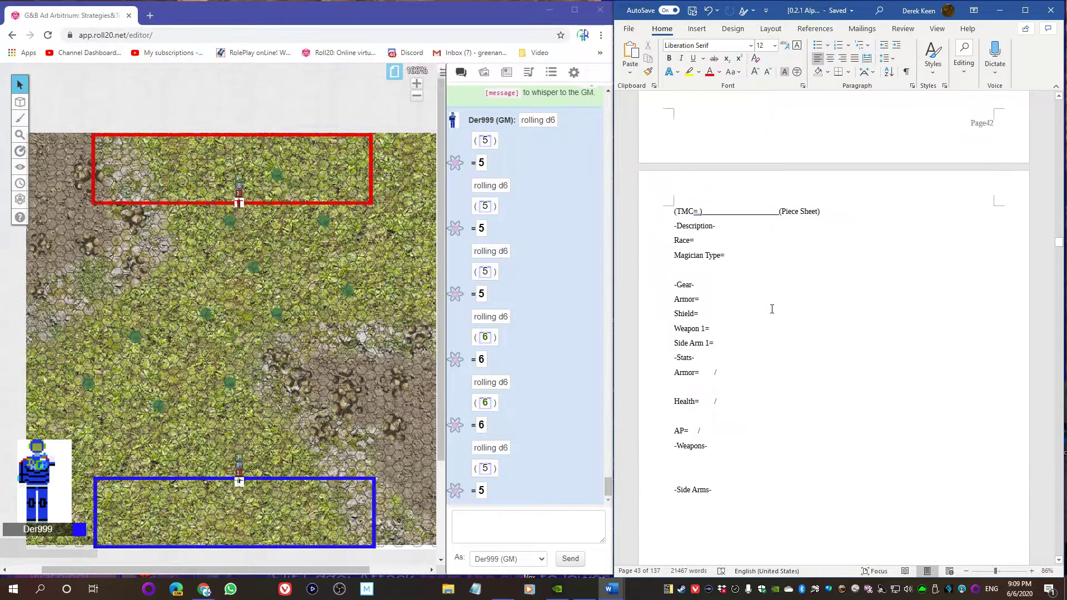
{"action": "scroll", "coordinate": [721, 286], "scroll_direction": "down", "scroll_amount": 2}
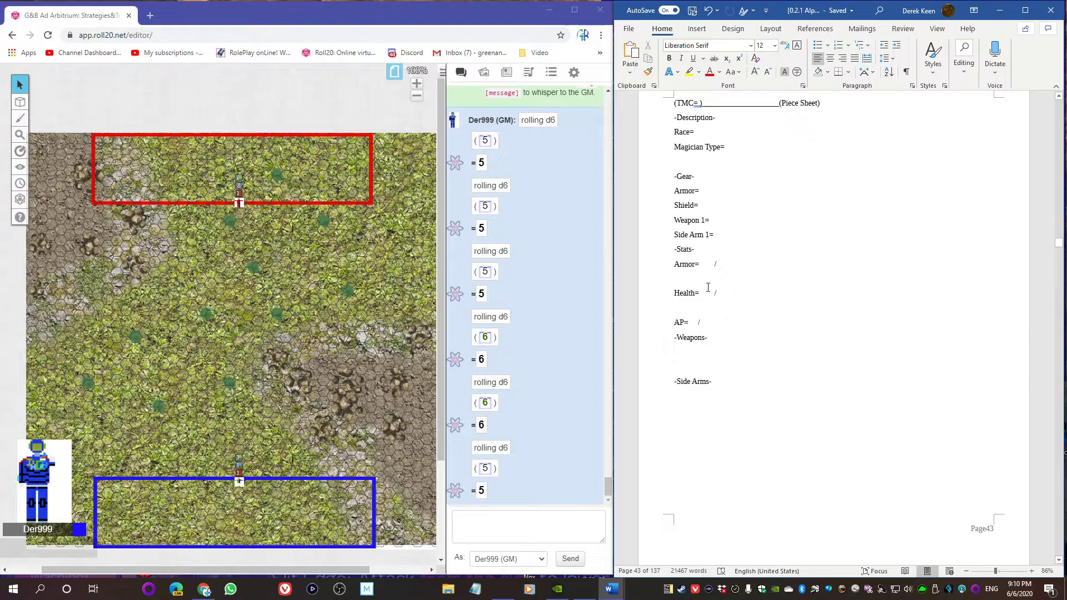
{"action": "scroll", "coordinate": [708, 324], "scroll_direction": "down", "scroll_amount": 4}
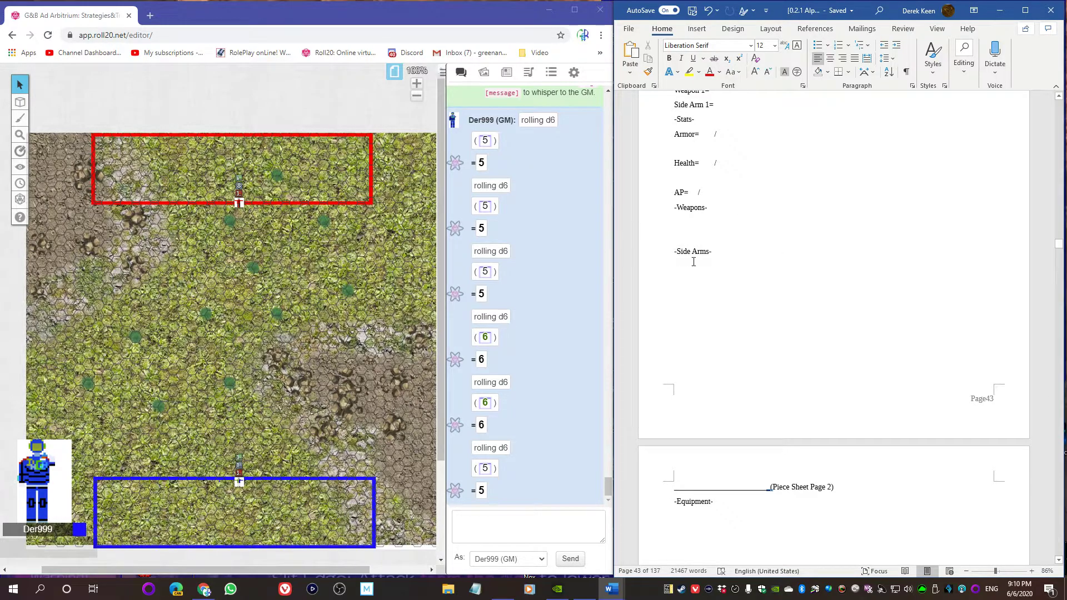
{"action": "scroll", "coordinate": [715, 245], "scroll_direction": "down", "scroll_amount": 7}
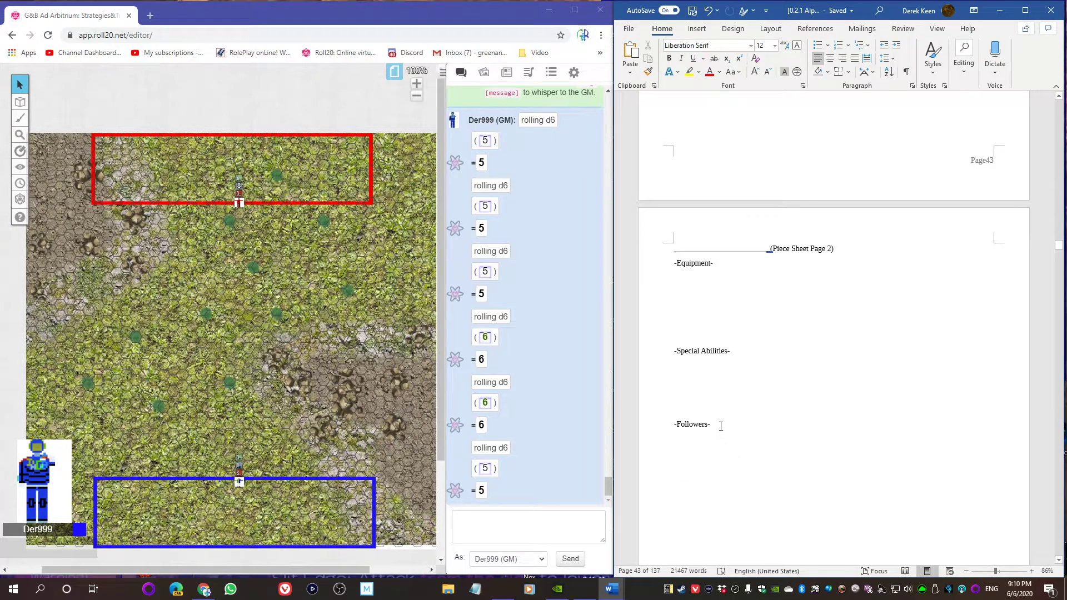
{"action": "scroll", "coordinate": [717, 289], "scroll_direction": "up", "scroll_amount": 7}
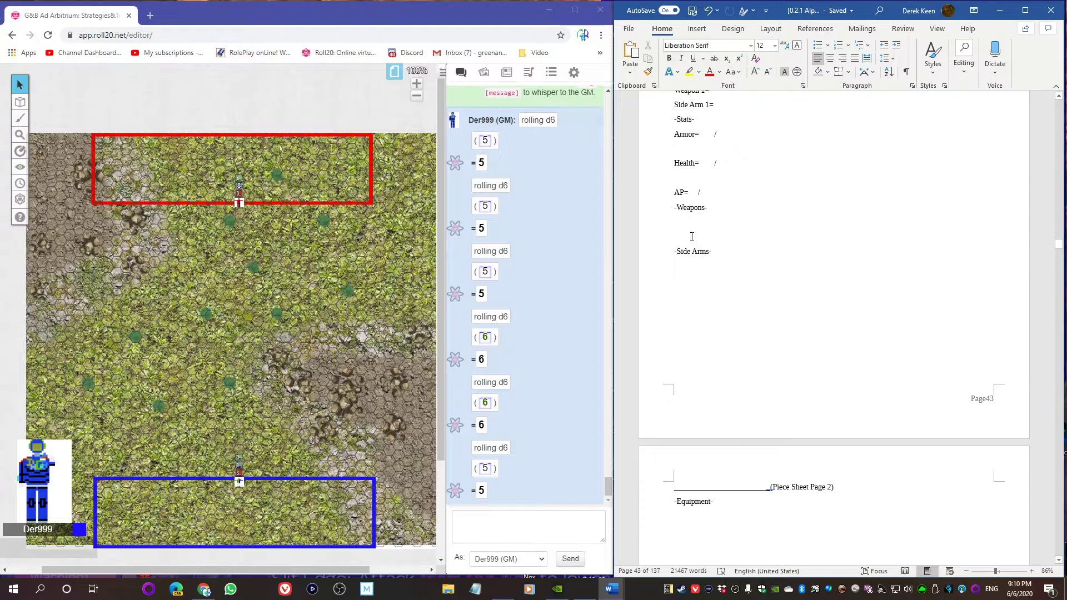
{"action": "scroll", "coordinate": [706, 278], "scroll_direction": "down", "scroll_amount": 6}
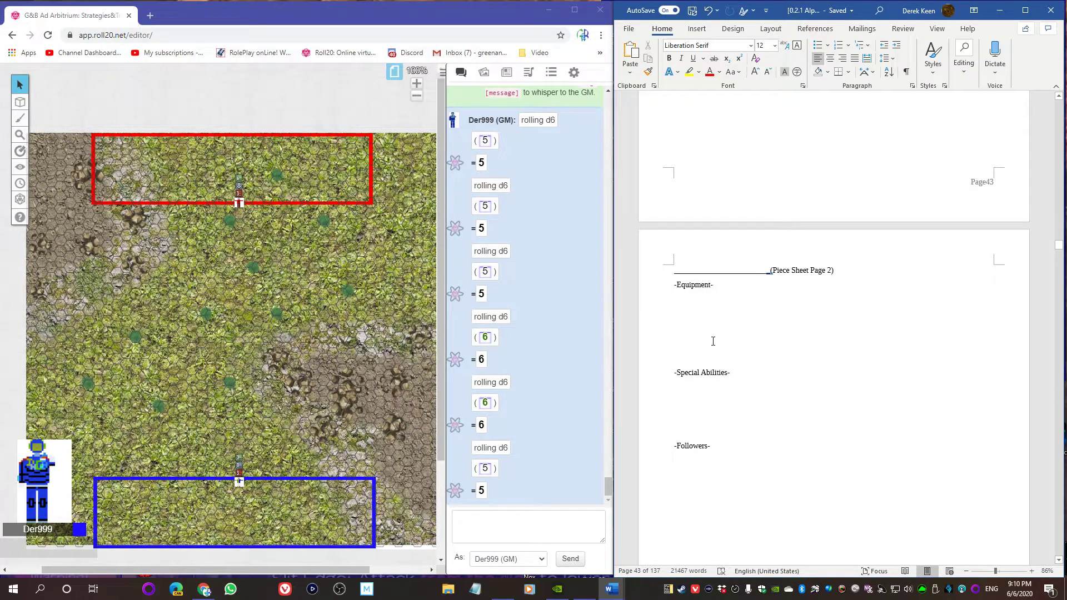
{"action": "scroll", "coordinate": [769, 384], "scroll_direction": "down", "scroll_amount": 4}
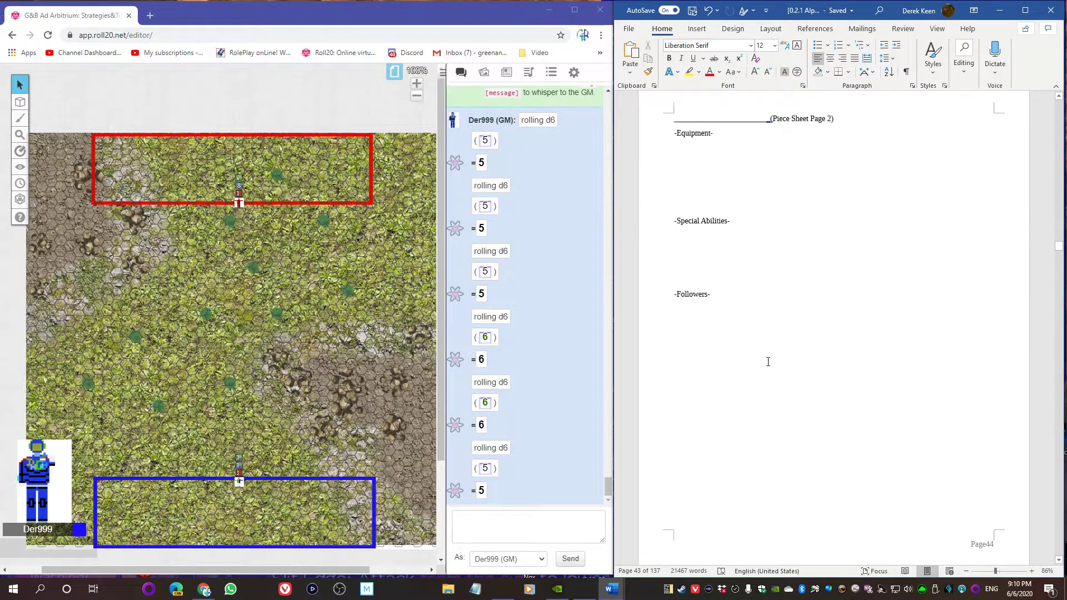
{"action": "scroll", "coordinate": [755, 362], "scroll_direction": "up", "scroll_amount": 4}
{"action": "scroll", "coordinate": [743, 358], "scroll_direction": "up", "scroll_amount": 15}
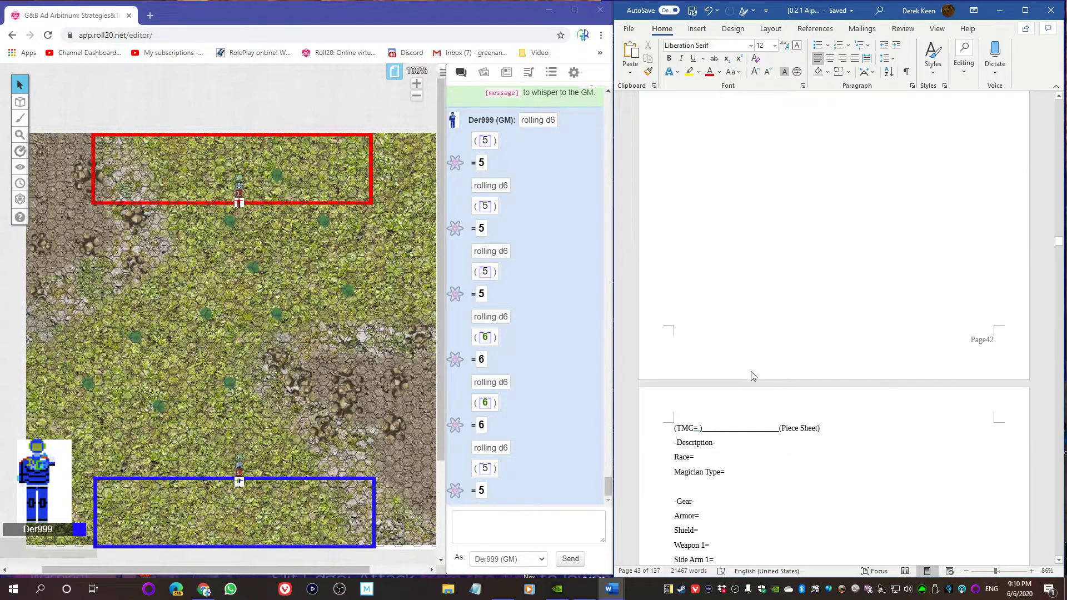
Review Character Sheet Page 2, then scroll back up to the Section #2 character sheet template
{"action": "scroll", "coordinate": [745, 361], "scroll_direction": "up", "scroll_amount": 15}
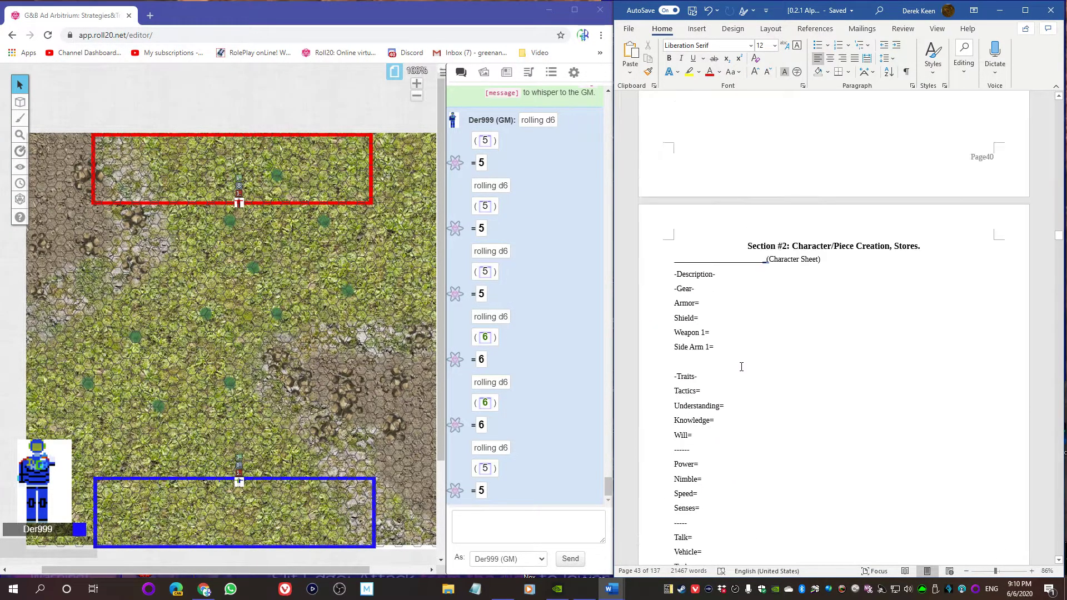
{"action": "scroll", "coordinate": [737, 347], "scroll_direction": "up", "scroll_amount": 2}
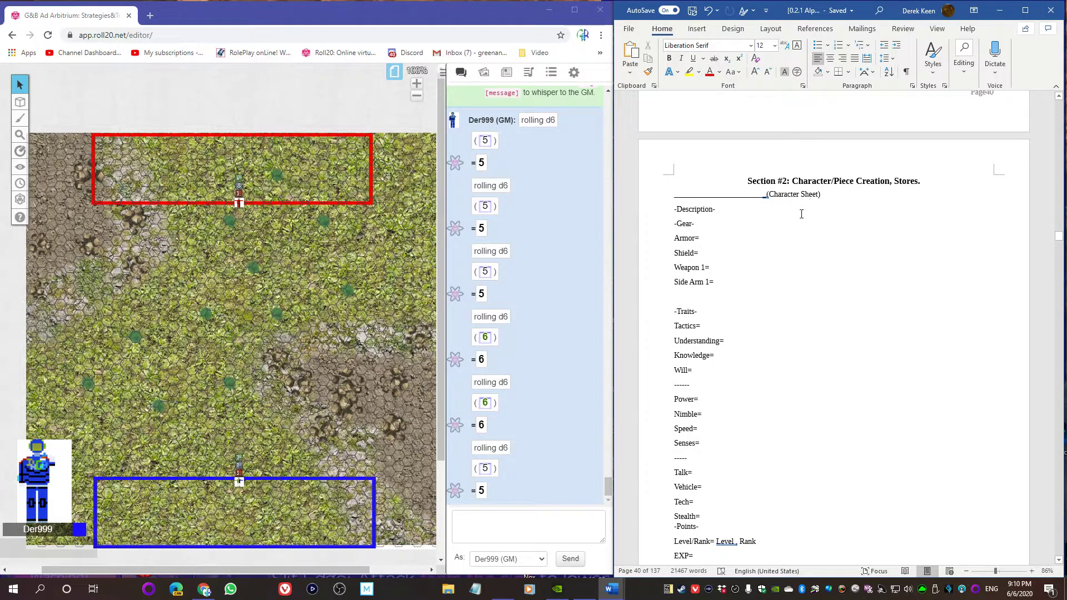
{"action": "scroll", "coordinate": [802, 191], "scroll_direction": "down", "scroll_amount": 2}
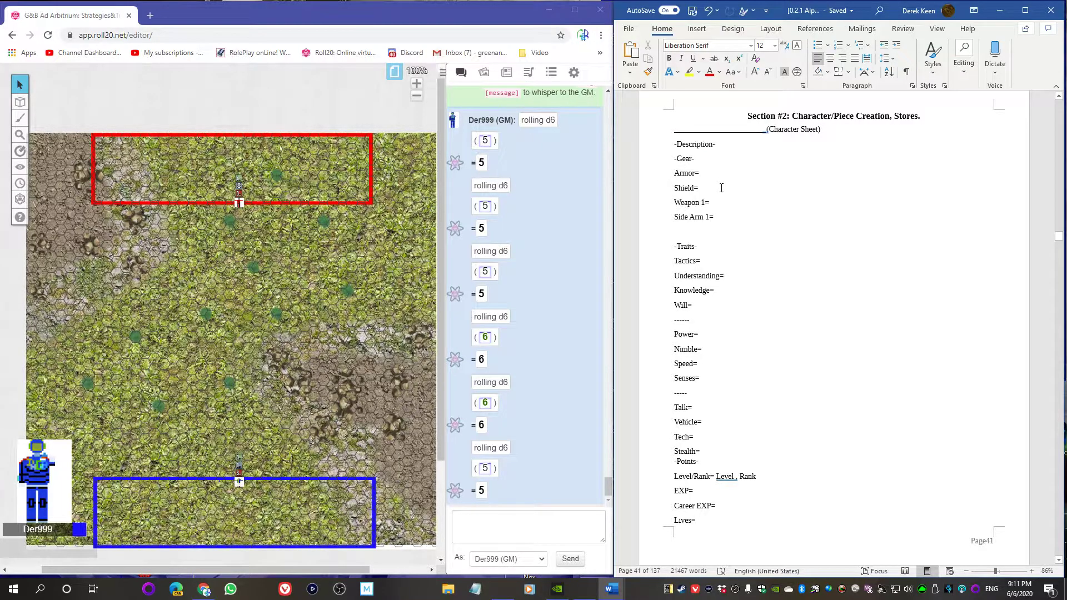
{"action": "scroll", "coordinate": [750, 205], "scroll_direction": "down", "scroll_amount": 6}
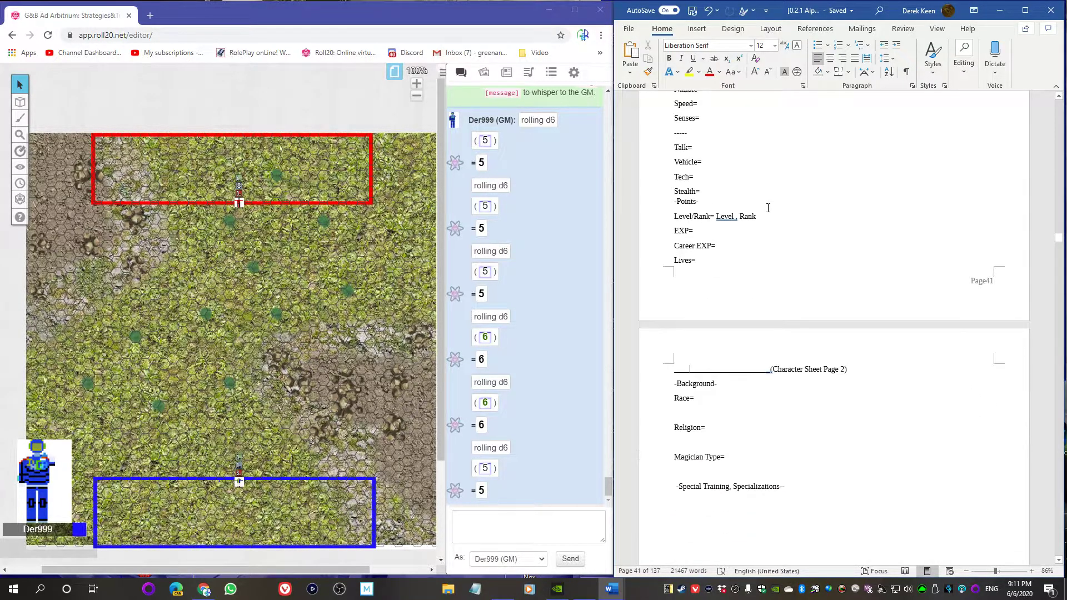
{"action": "scroll", "coordinate": [768, 208], "scroll_direction": "up", "scroll_amount": 4}
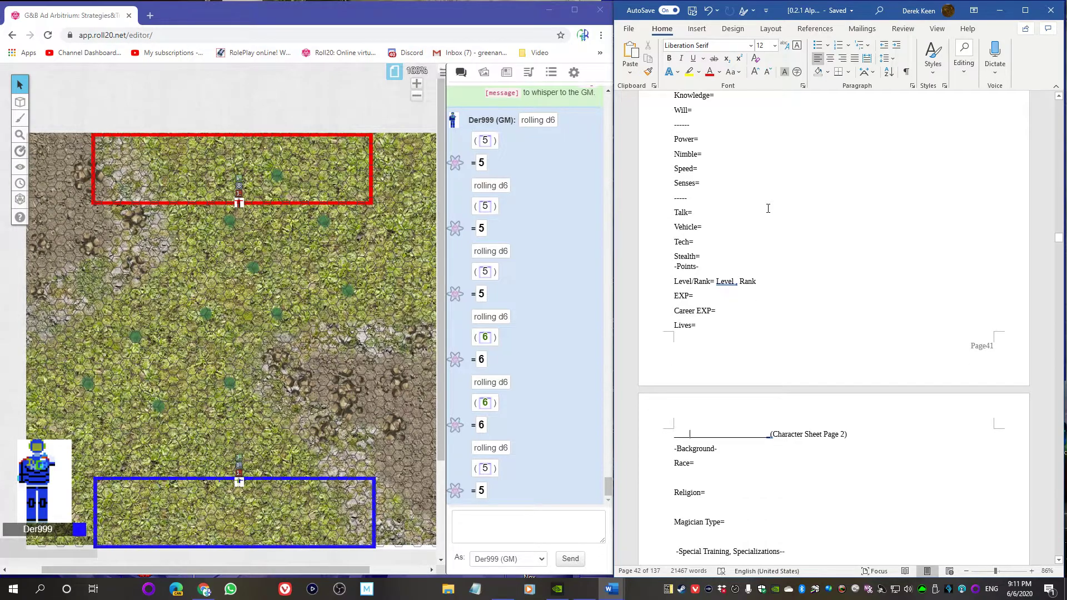
{"action": "scroll", "coordinate": [768, 208], "scroll_direction": "down", "scroll_amount": 3}
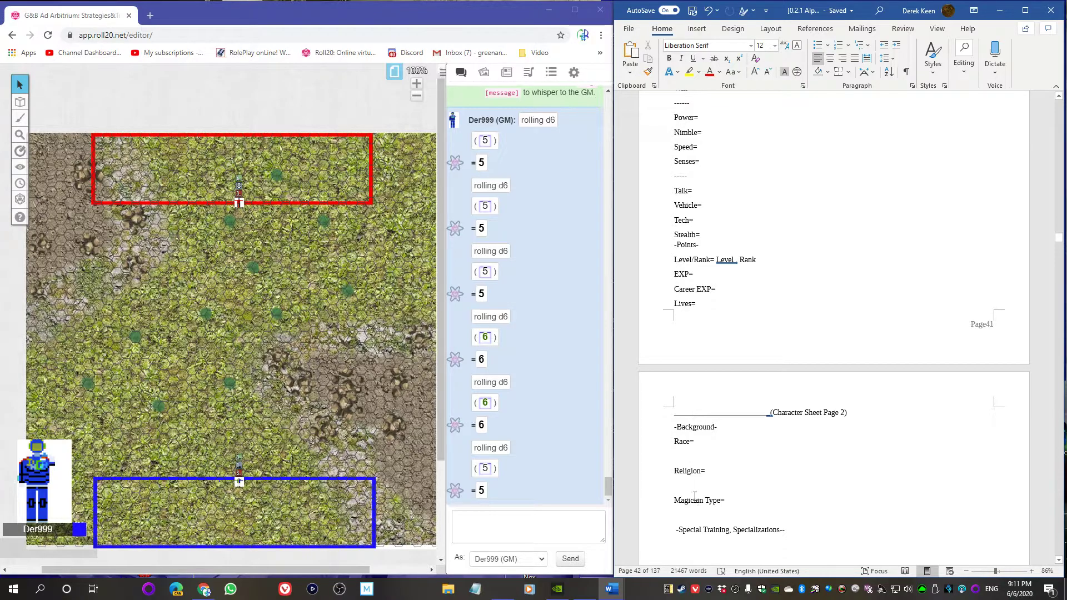
{"action": "scroll", "coordinate": [708, 417], "scroll_direction": "down", "scroll_amount": 3}
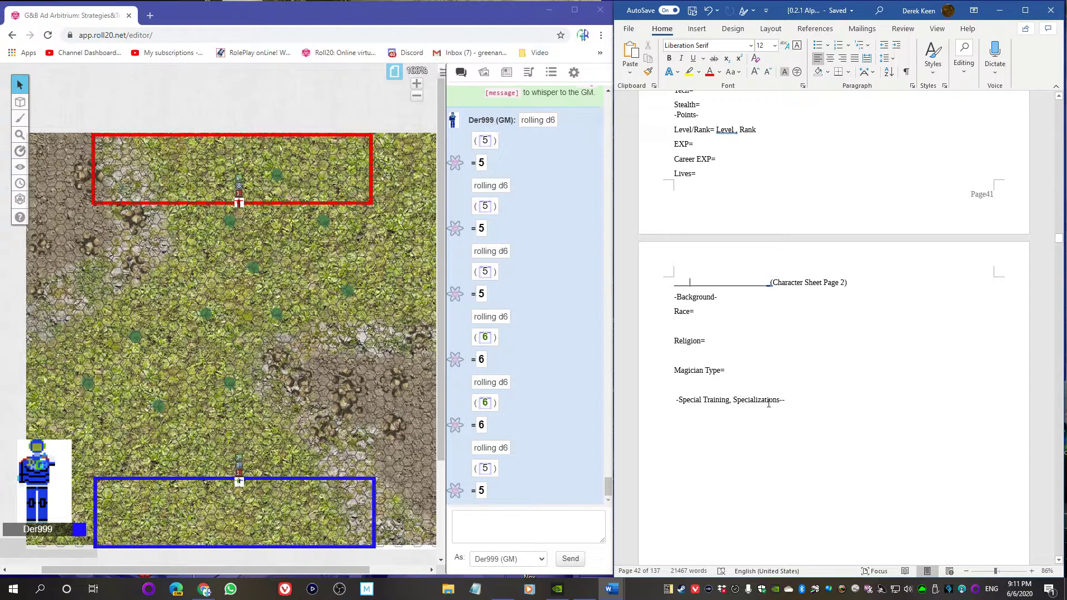
{"action": "scroll", "coordinate": [753, 393], "scroll_direction": "up", "scroll_amount": 1}
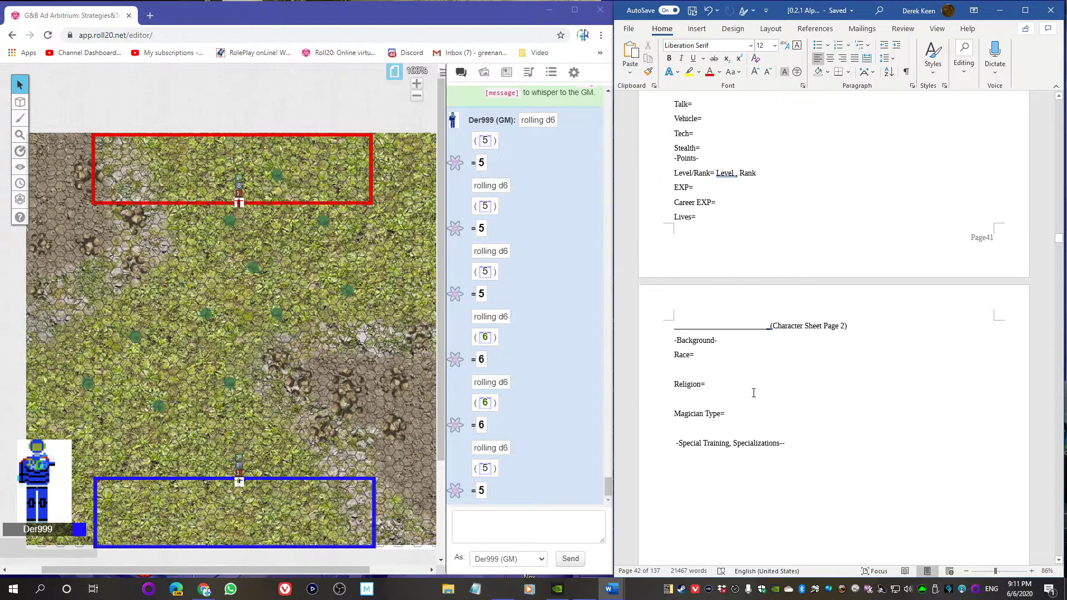
{"action": "scroll", "coordinate": [754, 393], "scroll_direction": "up", "scroll_amount": 6}
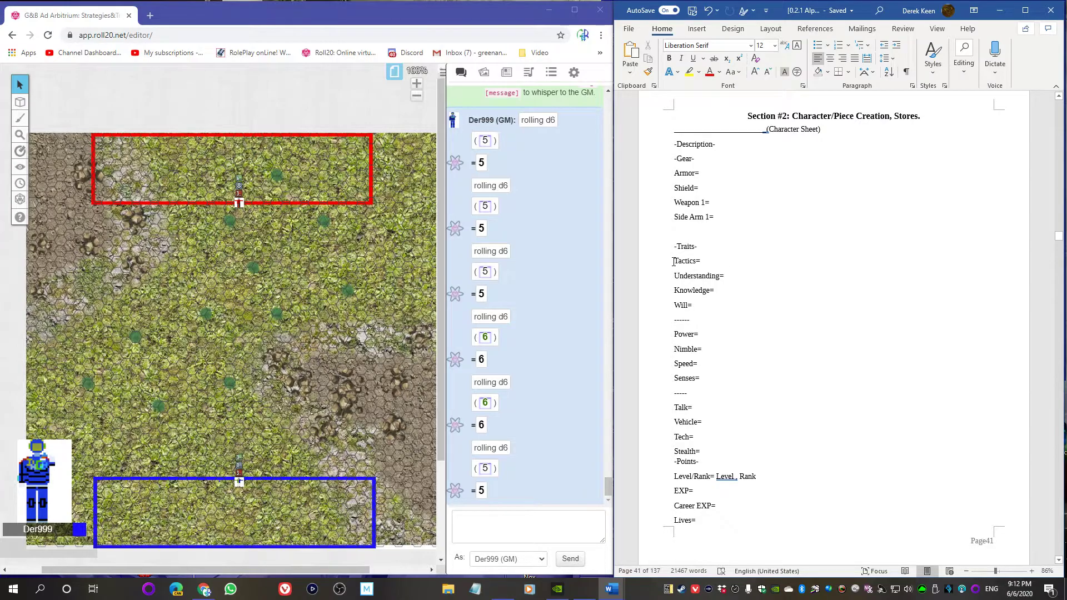
{"action": "scroll", "coordinate": [673, 261], "scroll_direction": "down", "scroll_amount": 2}
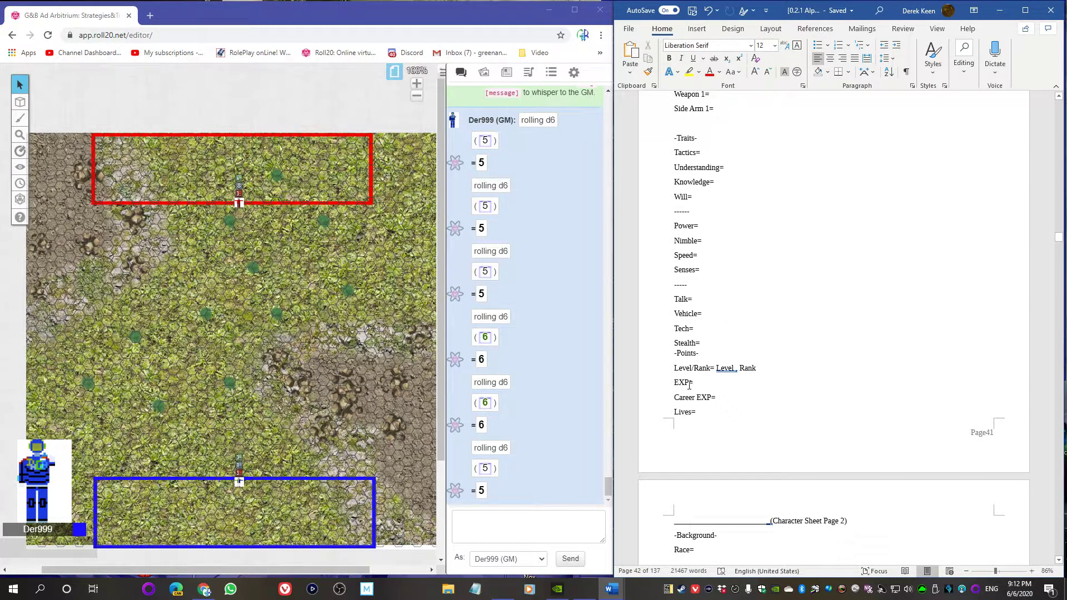
Scroll to the page 22 Wargame Core Moves list of Basics, Defense, Weapon and Sensing moves
{"action": "scroll", "coordinate": [736, 241], "scroll_direction": "up", "scroll_amount": 3}
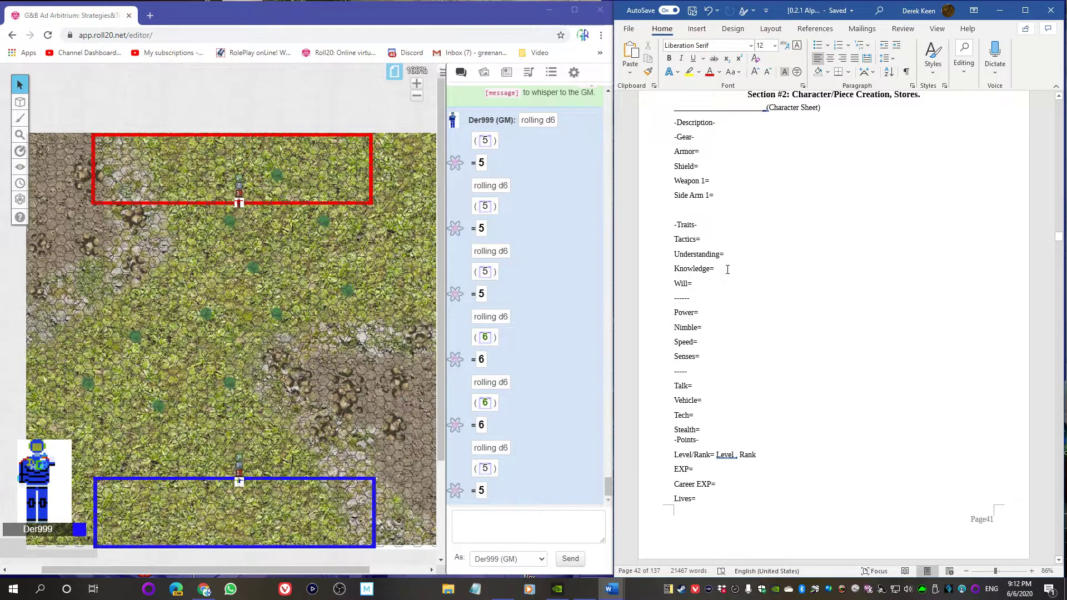
{"action": "scroll", "coordinate": [752, 246], "scroll_direction": "down", "scroll_amount": 5}
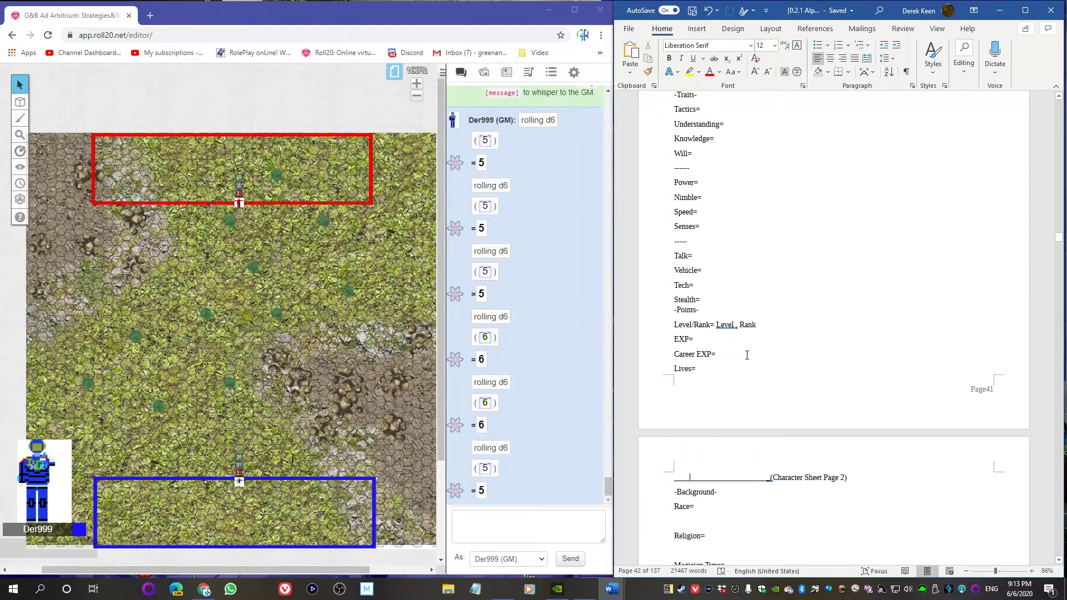
{"action": "scroll", "coordinate": [751, 362], "scroll_direction": "up", "scroll_amount": 4}
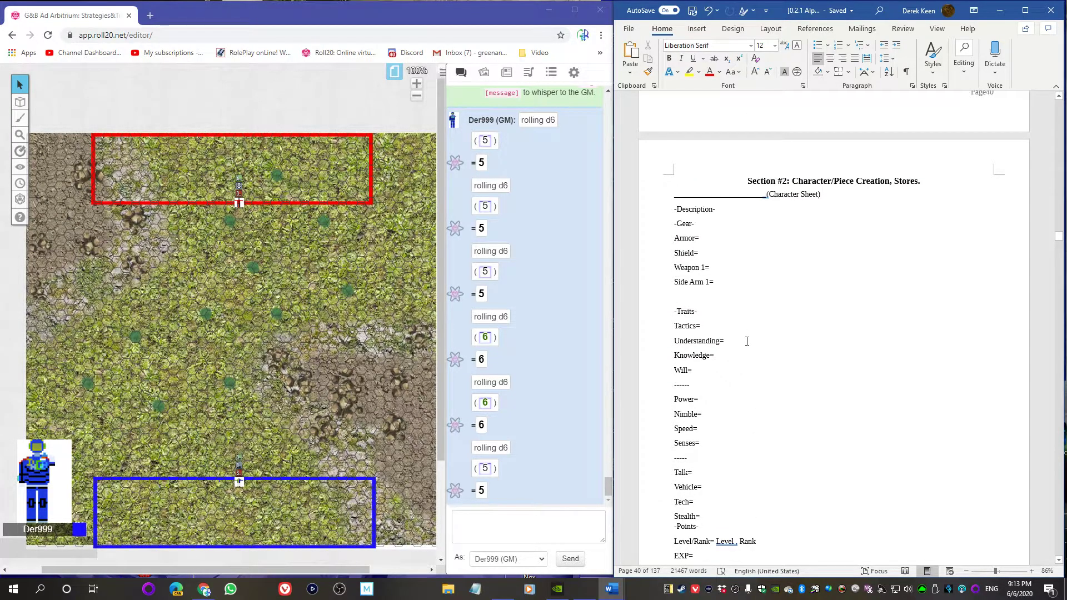
{"action": "scroll", "coordinate": [753, 356], "scroll_direction": "down", "scroll_amount": 3}
{"action": "scroll", "coordinate": [745, 323], "scroll_direction": "down", "scroll_amount": 1}
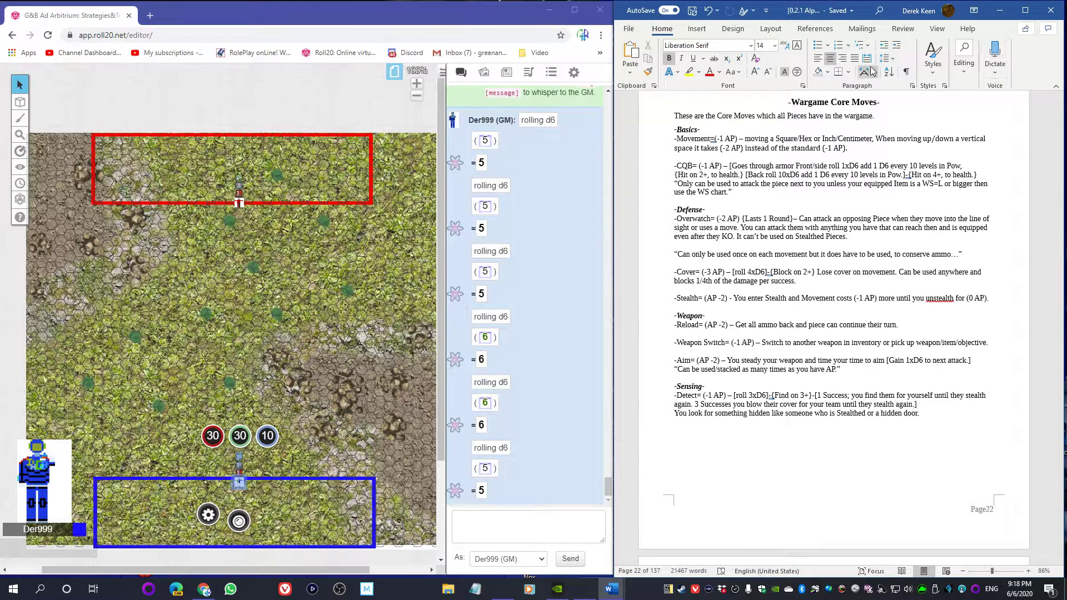
Maximize Word and use the Navigation pane headings to reach Steampunk/Pre-Modern Weapons
{"action": "left_click", "coordinate": [1026, 10]}
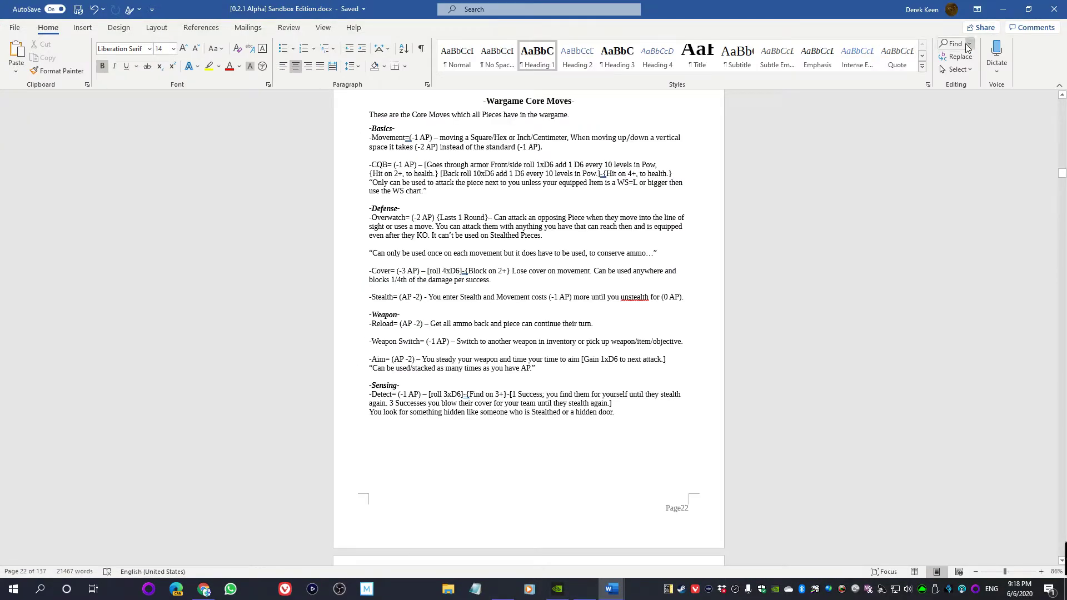
{"action": "left_click", "coordinate": [967, 49]}
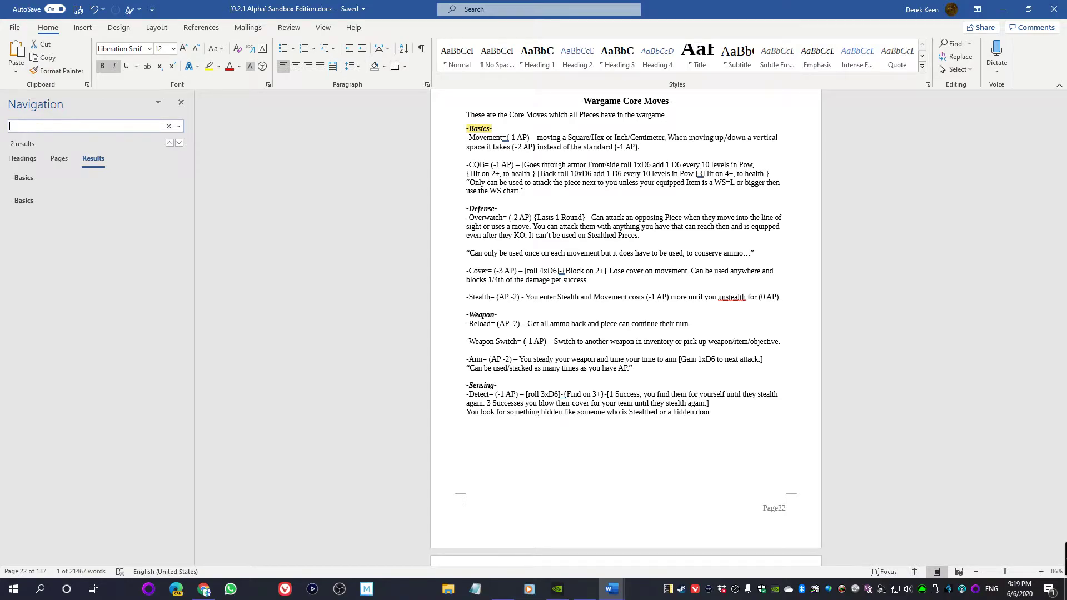
{"action": "left_click", "coordinate": [28, 154]}
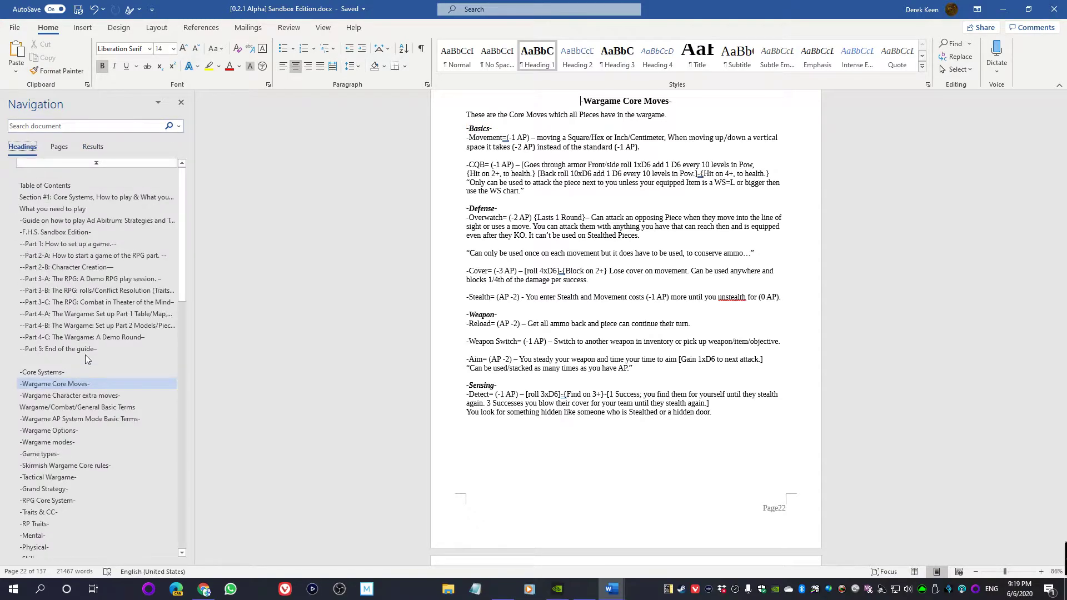
{"action": "scroll", "coordinate": [84, 345], "scroll_direction": "down", "scroll_amount": 15}
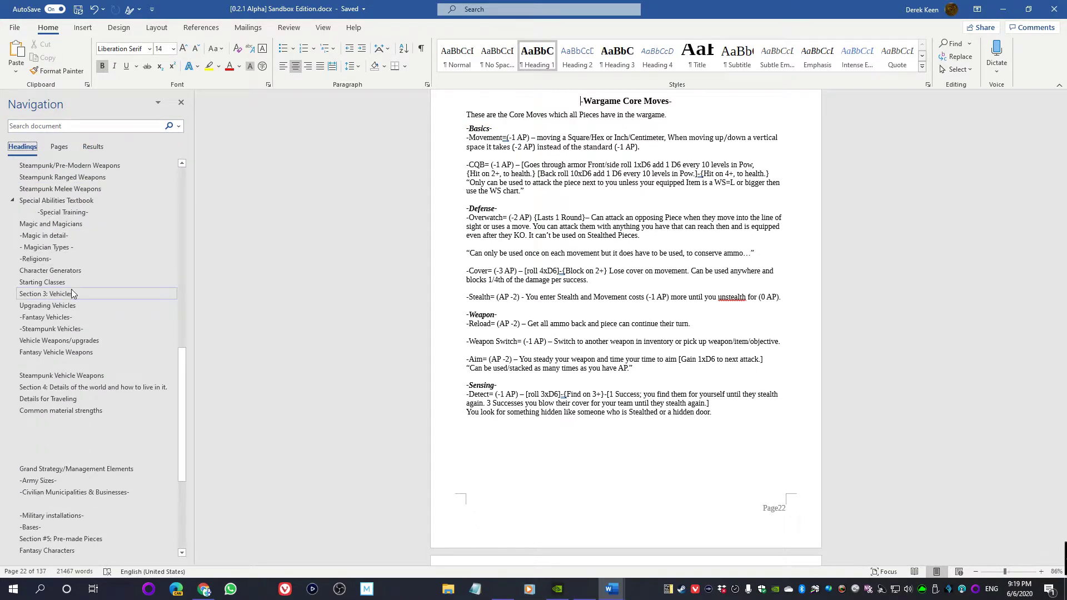
{"action": "left_click", "coordinate": [69, 166]}
Go to the Fantasy Light Melee Pieces sheet on page 114 and fit Word beside Roll20
{"action": "scroll", "coordinate": [517, 287], "scroll_direction": "up", "scroll_amount": 8}
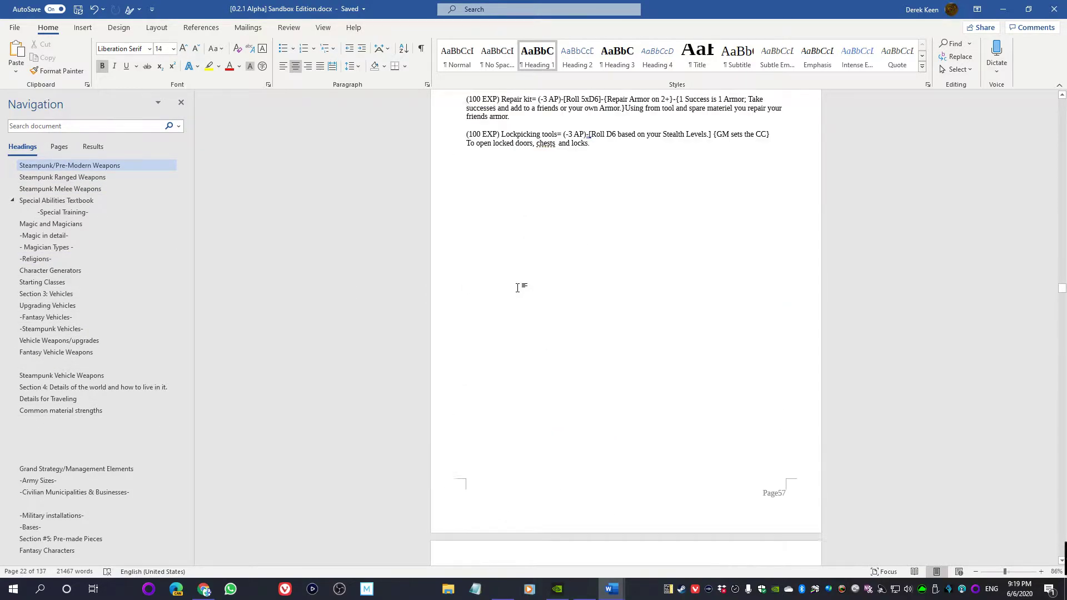
{"action": "scroll", "coordinate": [517, 288], "scroll_direction": "up", "scroll_amount": 16}
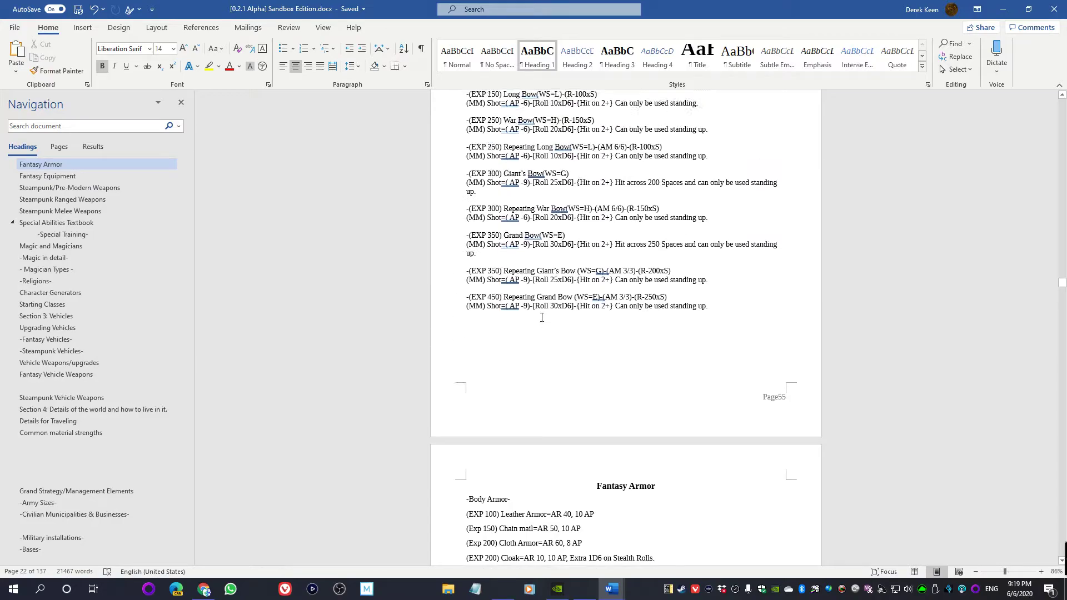
{"action": "scroll", "coordinate": [541, 317], "scroll_direction": "up", "scroll_amount": 16}
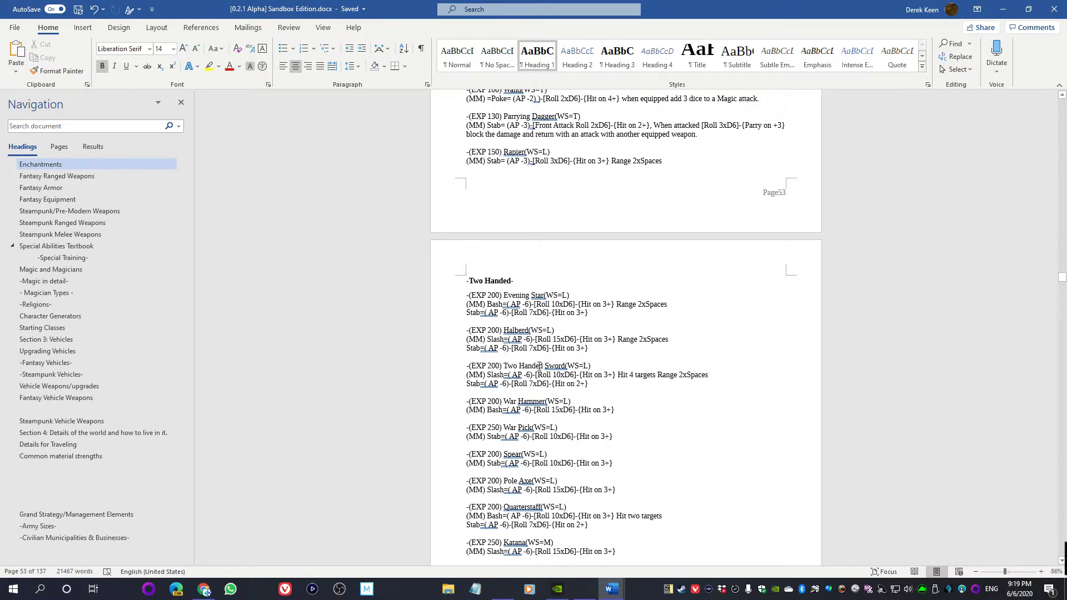
{"action": "scroll", "coordinate": [539, 366], "scroll_direction": "down", "scroll_amount": 10}
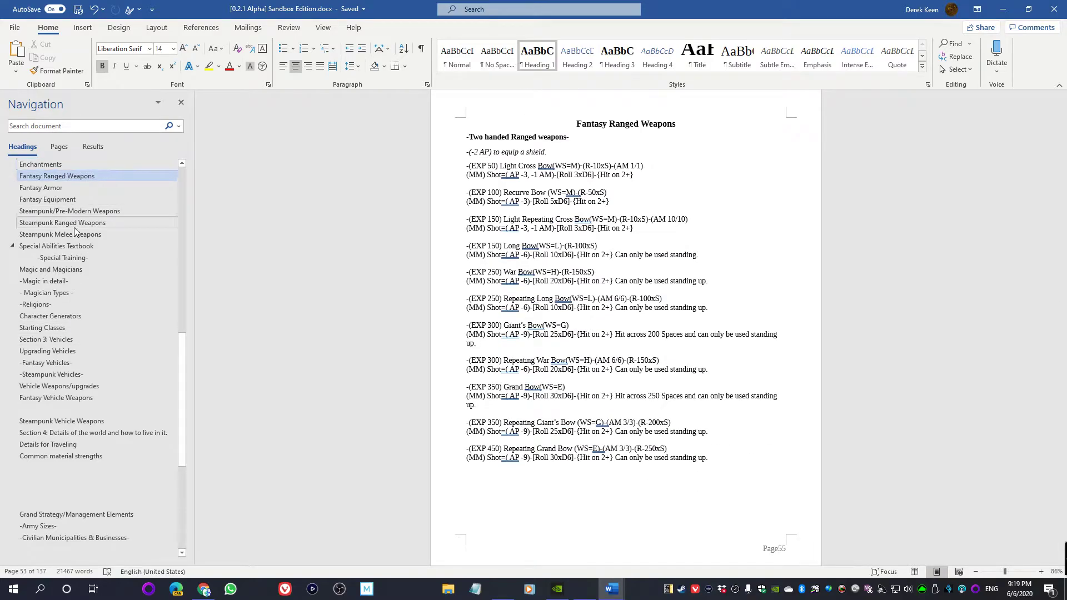
{"action": "scroll", "coordinate": [66, 305], "scroll_direction": "down", "scroll_amount": 3}
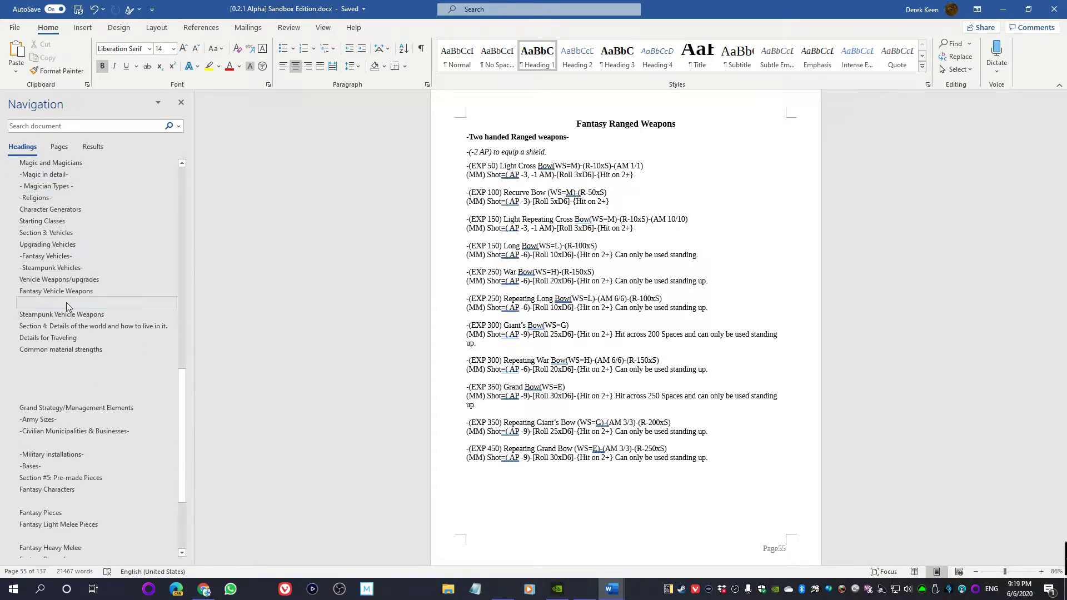
{"action": "scroll", "coordinate": [66, 304], "scroll_direction": "down", "scroll_amount": 4}
{"action": "left_click", "coordinate": [68, 389]}
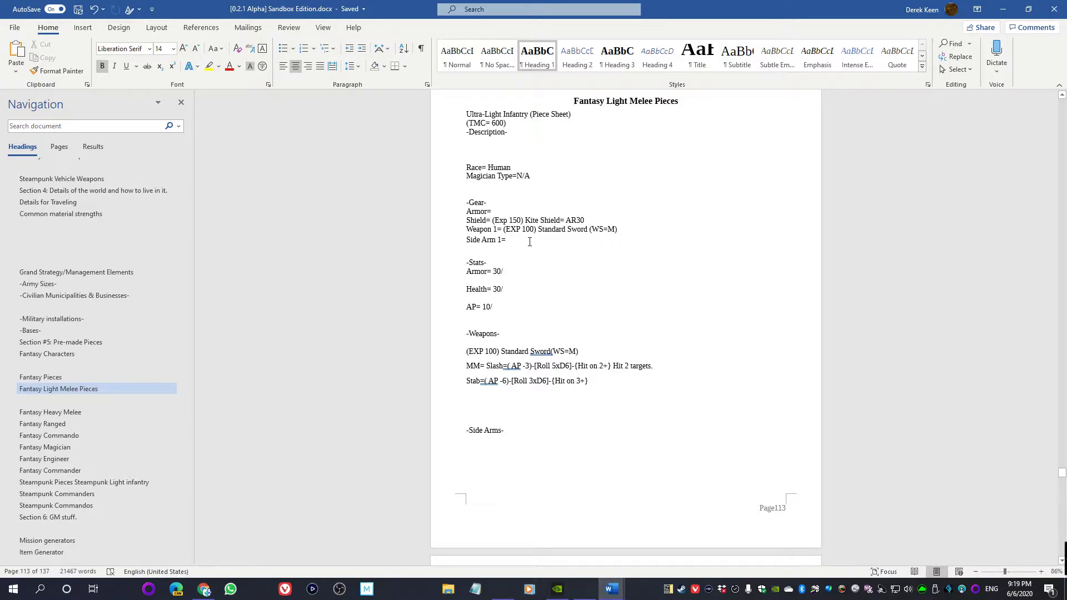
{"action": "scroll", "coordinate": [500, 300], "scroll_direction": "down", "scroll_amount": 10}
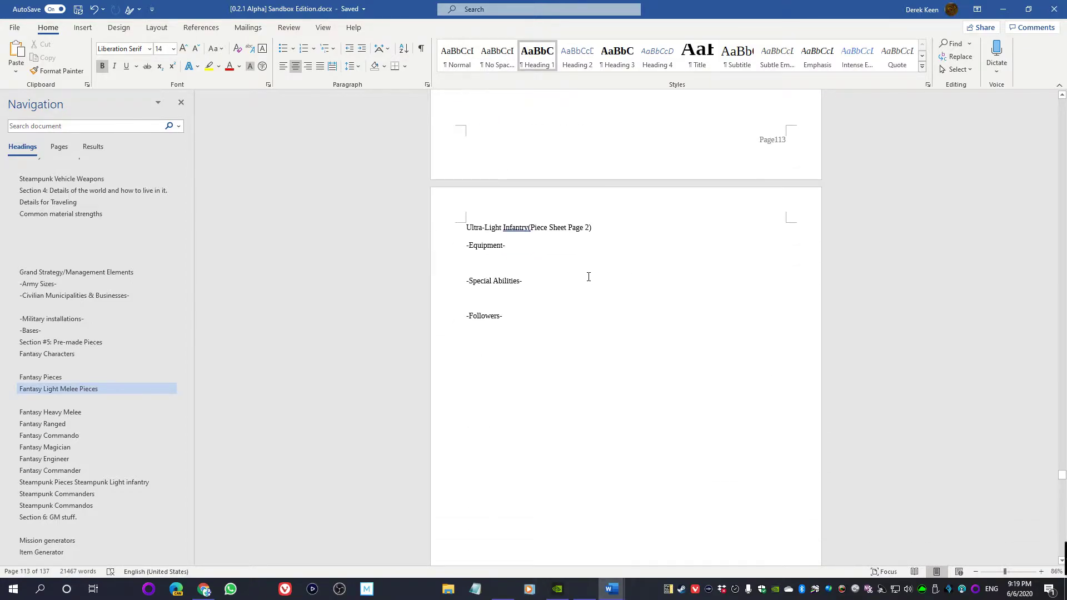
{"action": "left_click", "coordinate": [1028, 9]}
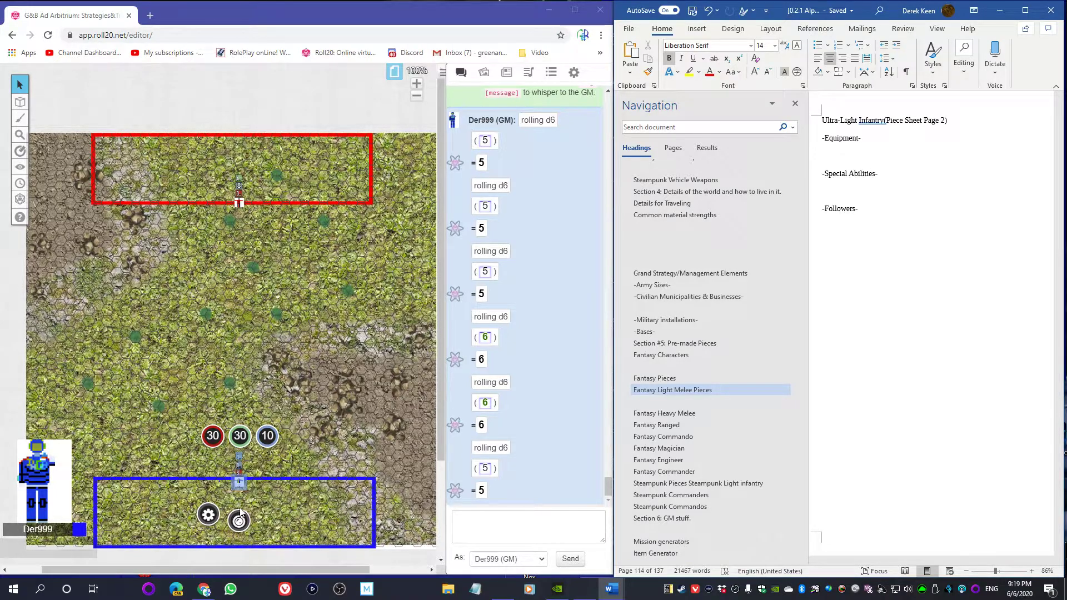
Deselect the blue token and zoom the battle map close around the red-line enemy token
{"action": "left_click", "coordinate": [246, 208]}
{"action": "left_click", "coordinate": [416, 83]}
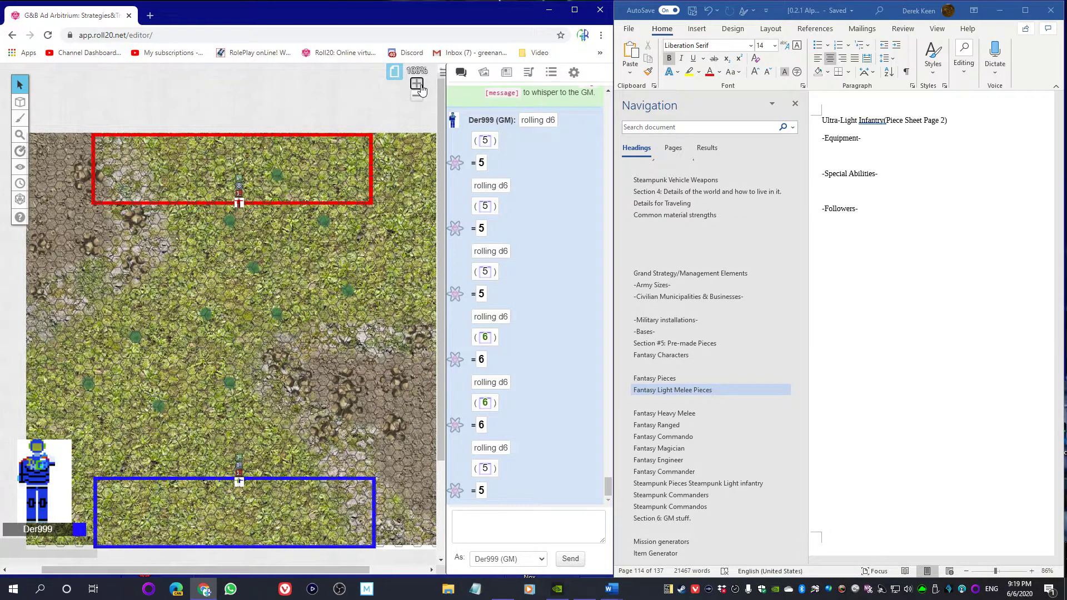
{"action": "left_click", "coordinate": [416, 83]}
{"action": "left_click", "coordinate": [416, 84]}
{"action": "scroll", "coordinate": [283, 182], "scroll_direction": "up", "scroll_amount": 5}
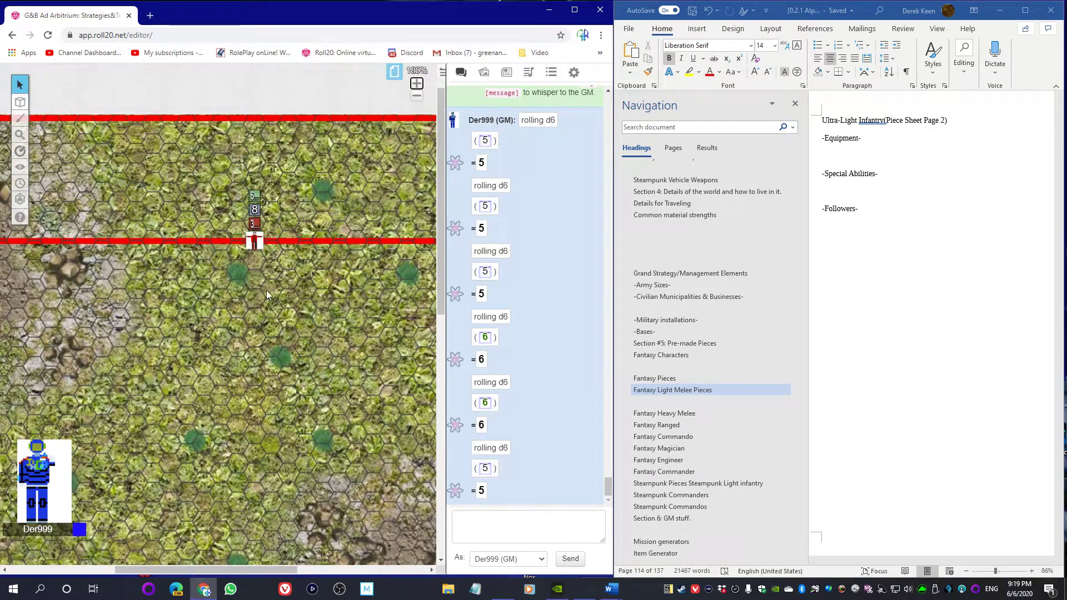
{"action": "left_click", "coordinate": [416, 83]}
{"action": "left_click", "coordinate": [416, 83]}
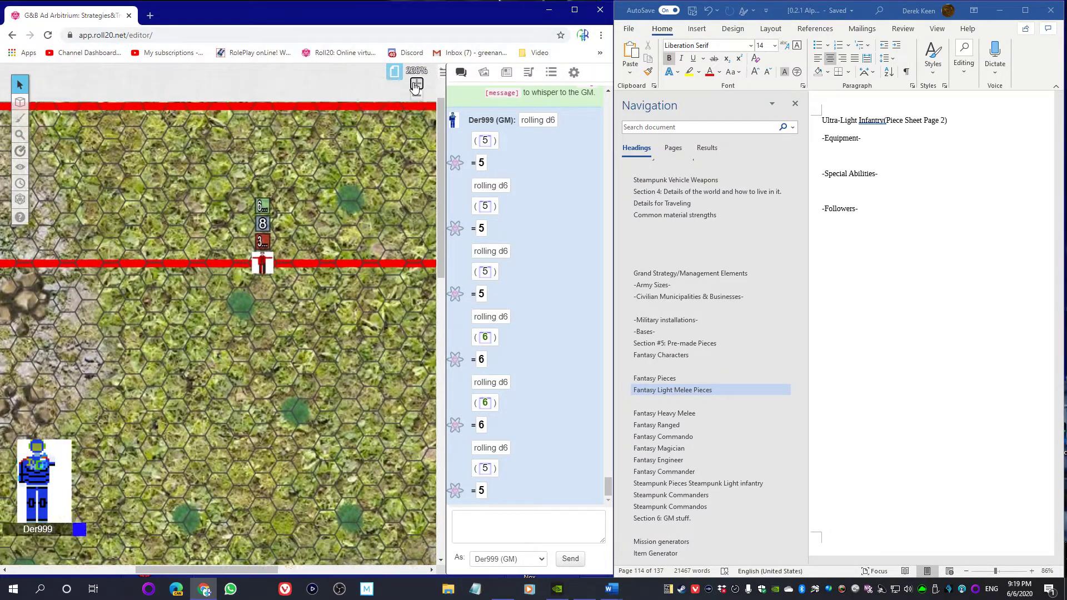
{"action": "left_click", "coordinate": [416, 83]}
Select the red-line enemy token to show its 30, 60 and 8 stats, then refocus Word
{"action": "left_click", "coordinate": [260, 269]}
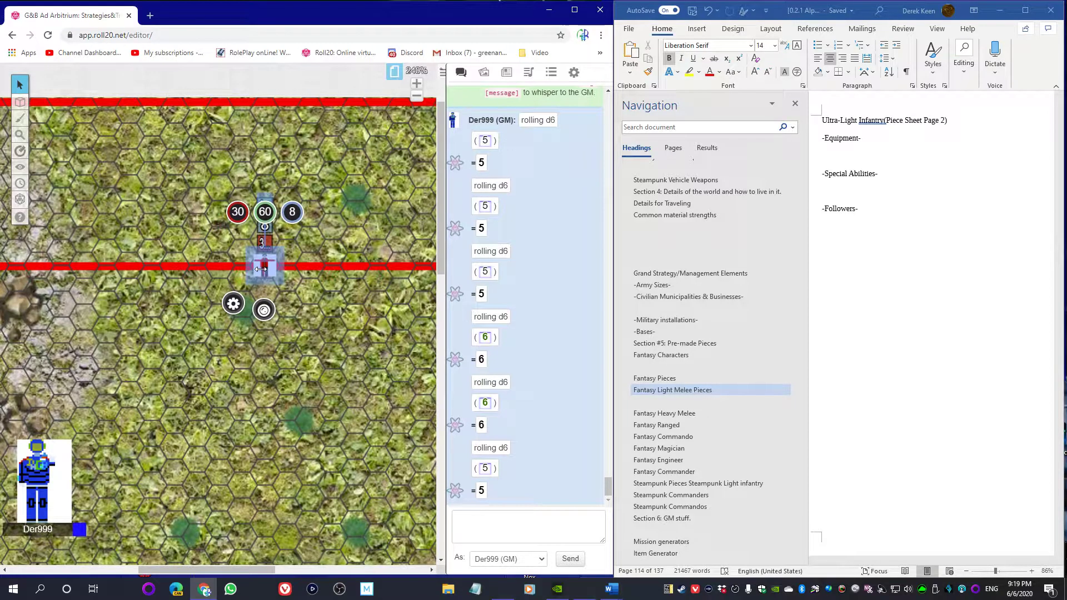
{"action": "left_click", "coordinate": [878, 270]}
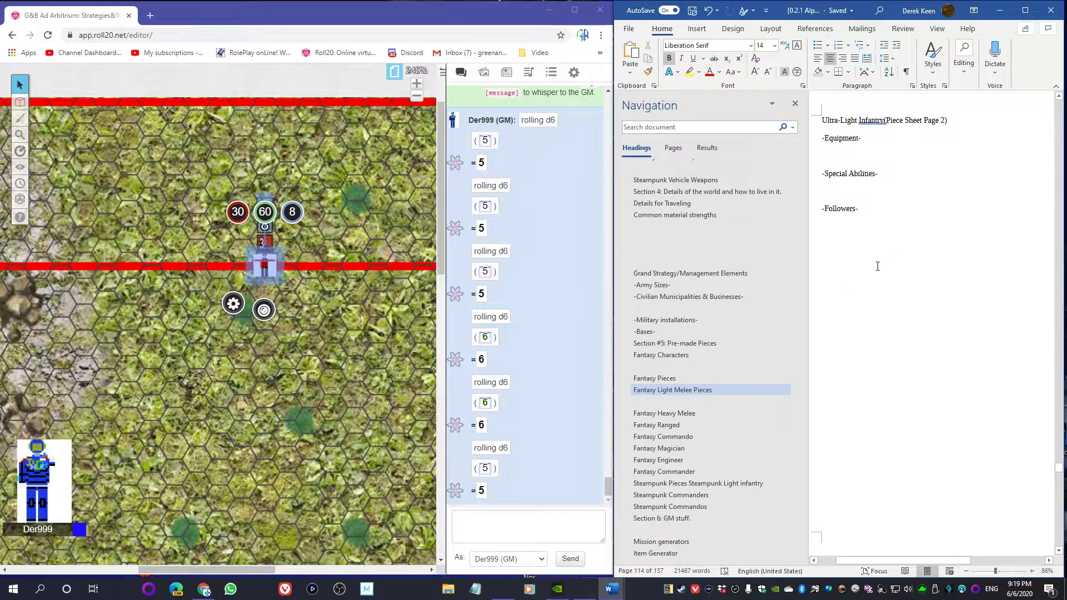
{"action": "scroll", "coordinate": [877, 283], "scroll_direction": "down", "scroll_amount": 10}
{"action": "scroll", "coordinate": [878, 311], "scroll_direction": "down", "scroll_amount": 15}
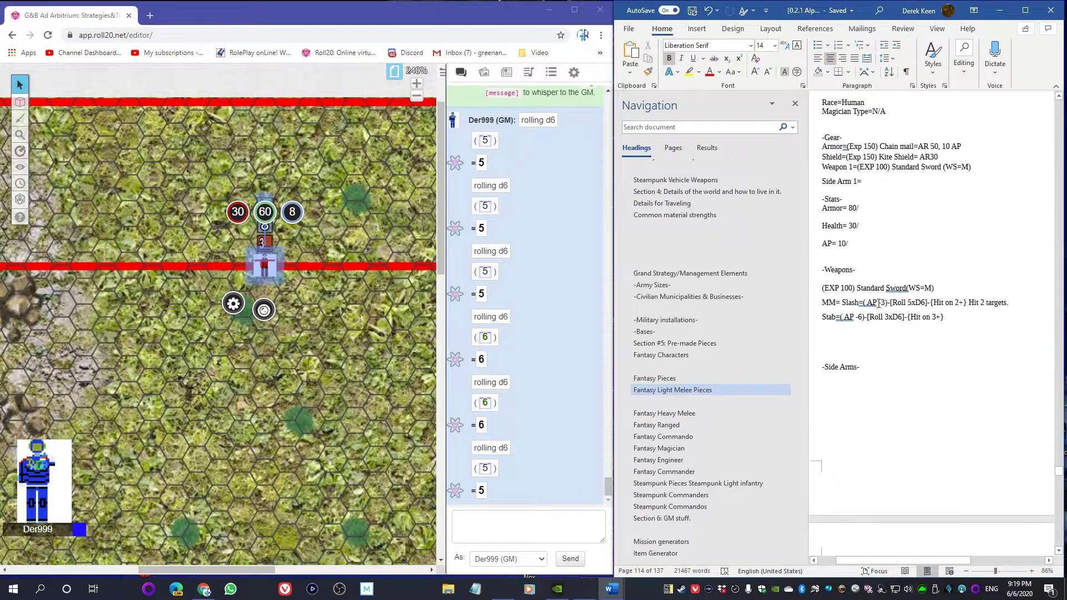
{"action": "scroll", "coordinate": [889, 325], "scroll_direction": "up", "scroll_amount": 5}
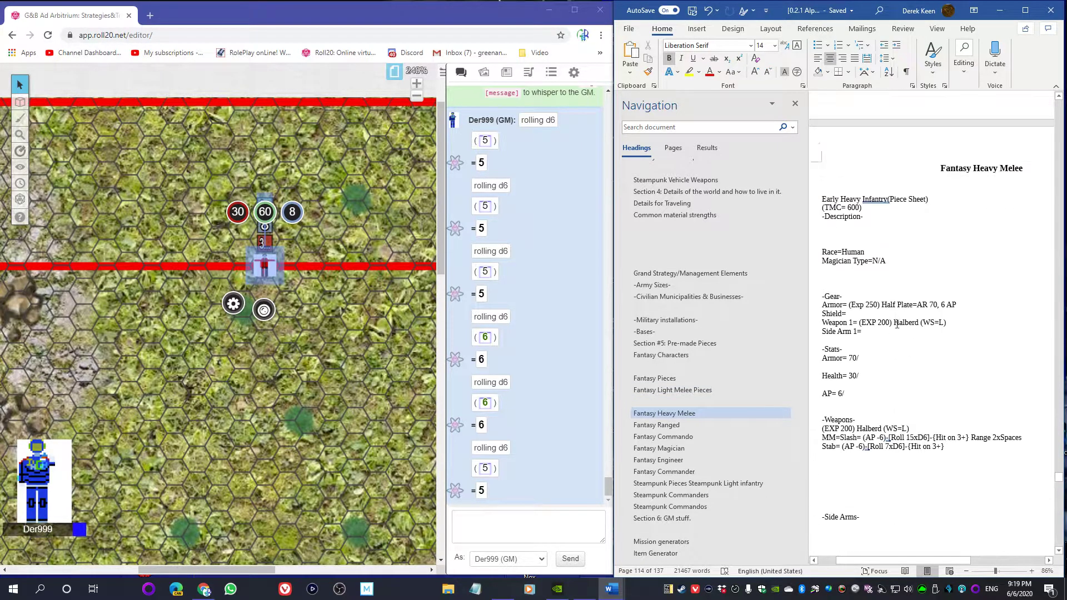
{"action": "scroll", "coordinate": [882, 311], "scroll_direction": "down", "scroll_amount": 1}
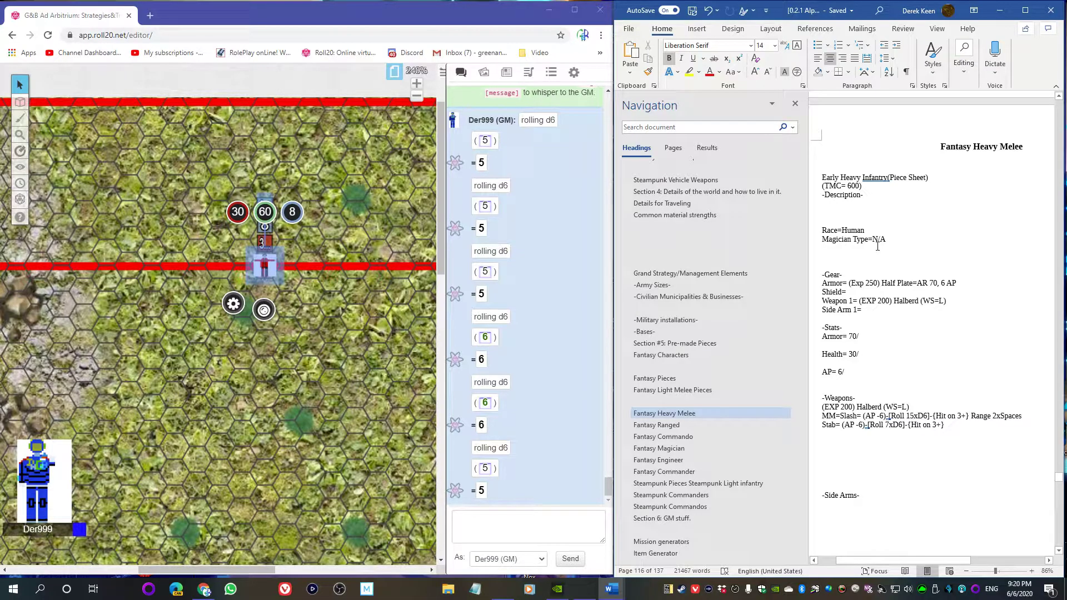
Scroll to the Fantasy Ranged Basic Archer sheet showing Armor 60, Health 30 and AP 8
{"action": "scroll", "coordinate": [892, 213], "scroll_direction": "down", "scroll_amount": 12}
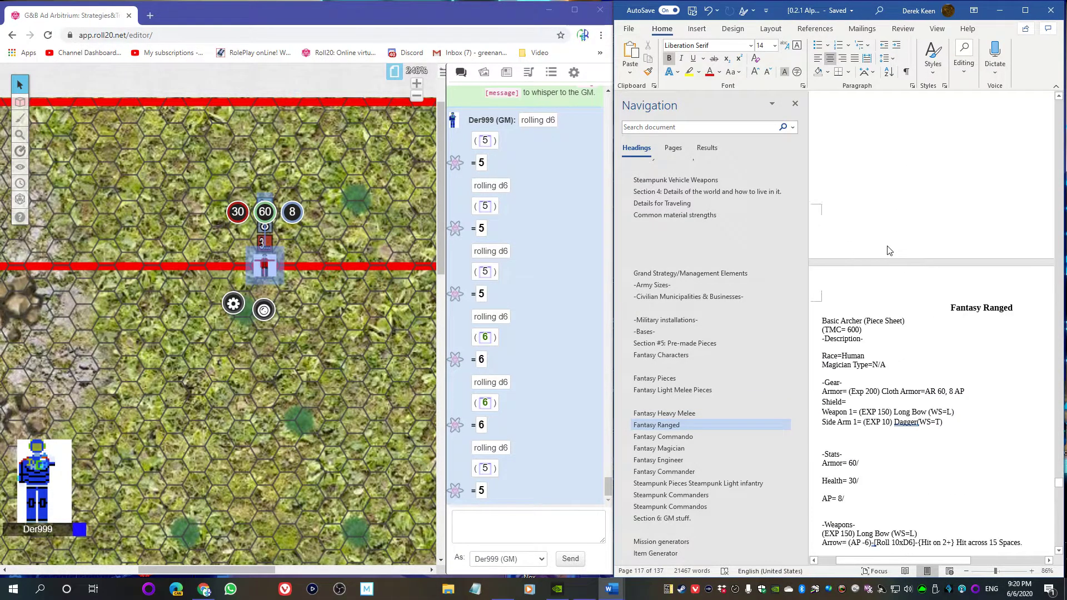
{"action": "scroll", "coordinate": [887, 251], "scroll_direction": "down", "scroll_amount": 5}
{"action": "scroll", "coordinate": [911, 277], "scroll_direction": "up", "scroll_amount": 5}
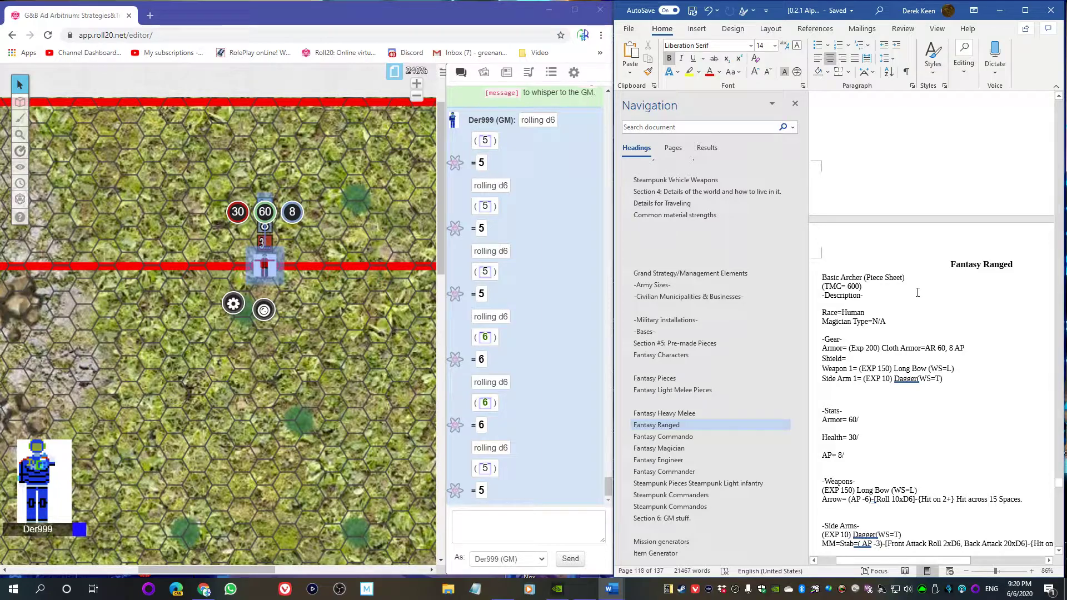
{"action": "scroll", "coordinate": [922, 406], "scroll_direction": "down", "scroll_amount": 5}
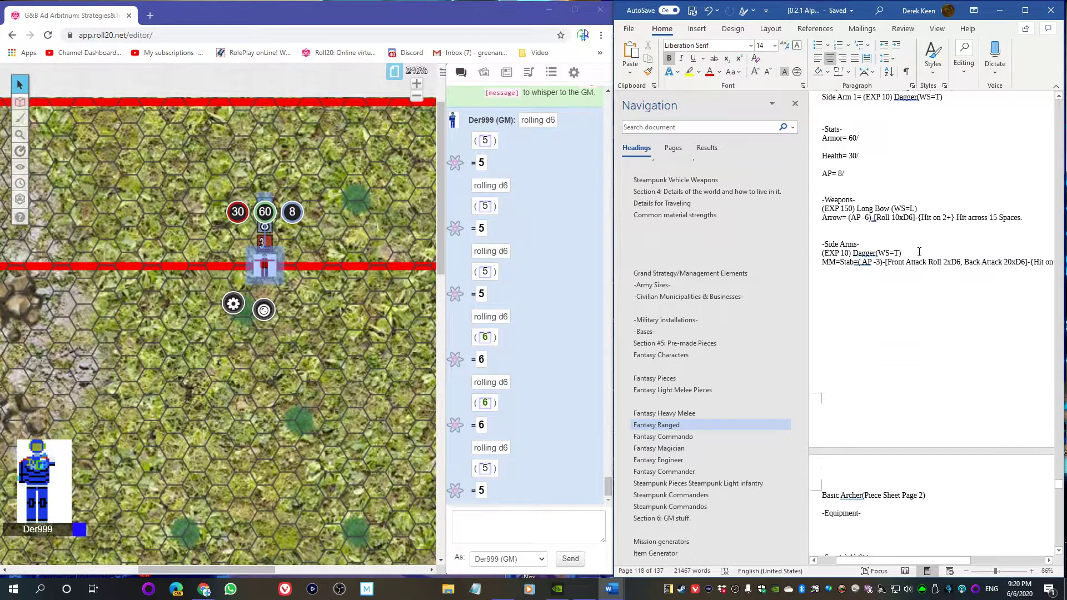
{"action": "scroll", "coordinate": [929, 290], "scroll_direction": "up", "scroll_amount": 4}
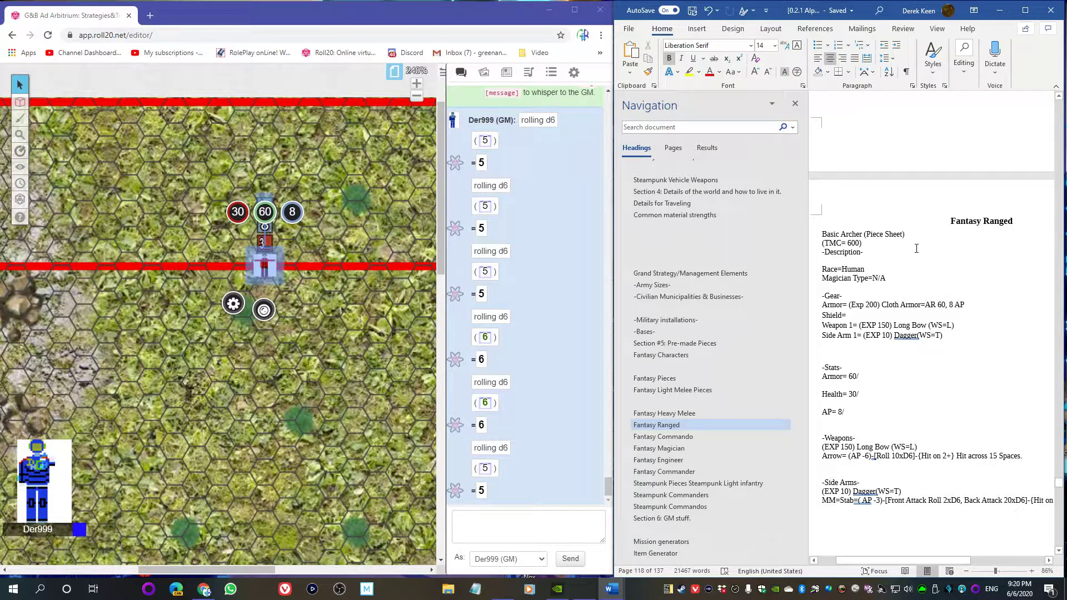
{"action": "scroll", "coordinate": [901, 264], "scroll_direction": "down", "scroll_amount": 1}
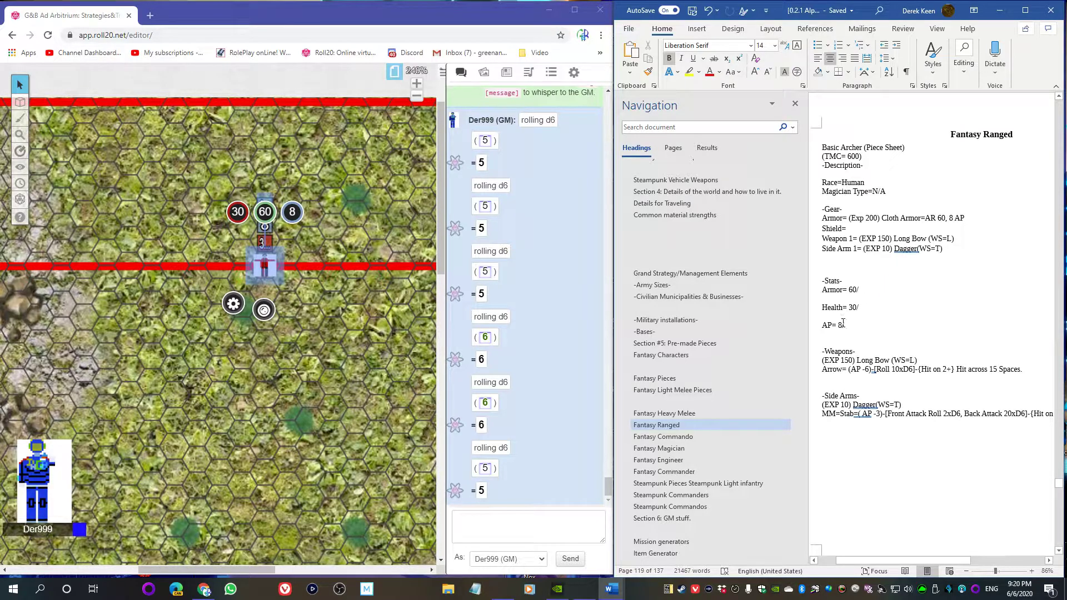
{"action": "scroll", "coordinate": [338, 408], "scroll_direction": "down", "scroll_amount": 10}
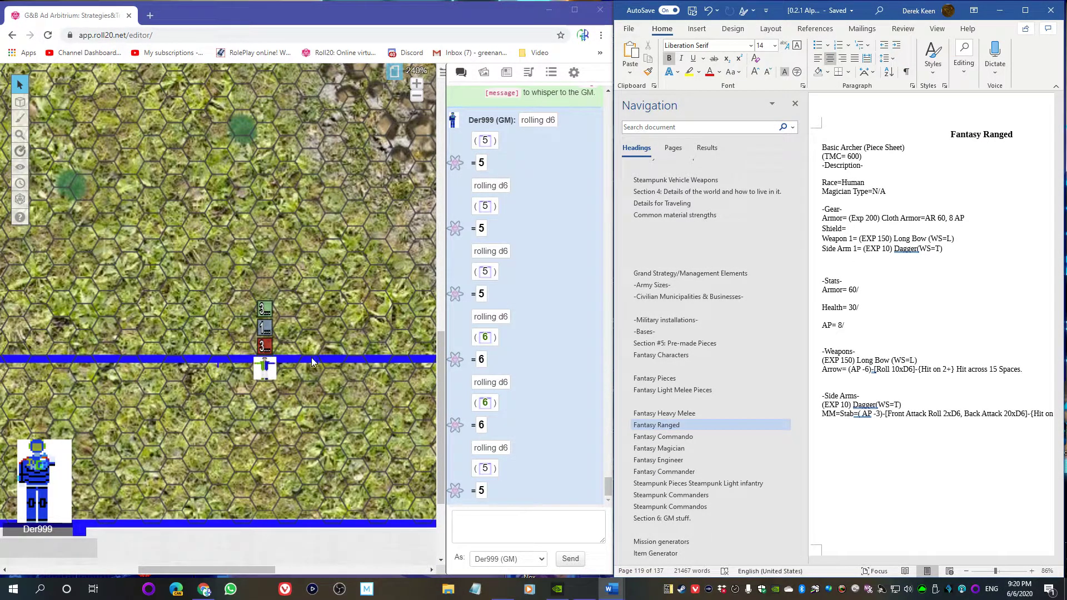
Move the token on the blue line forward one hex row
{"action": "left_click", "coordinate": [266, 368]}
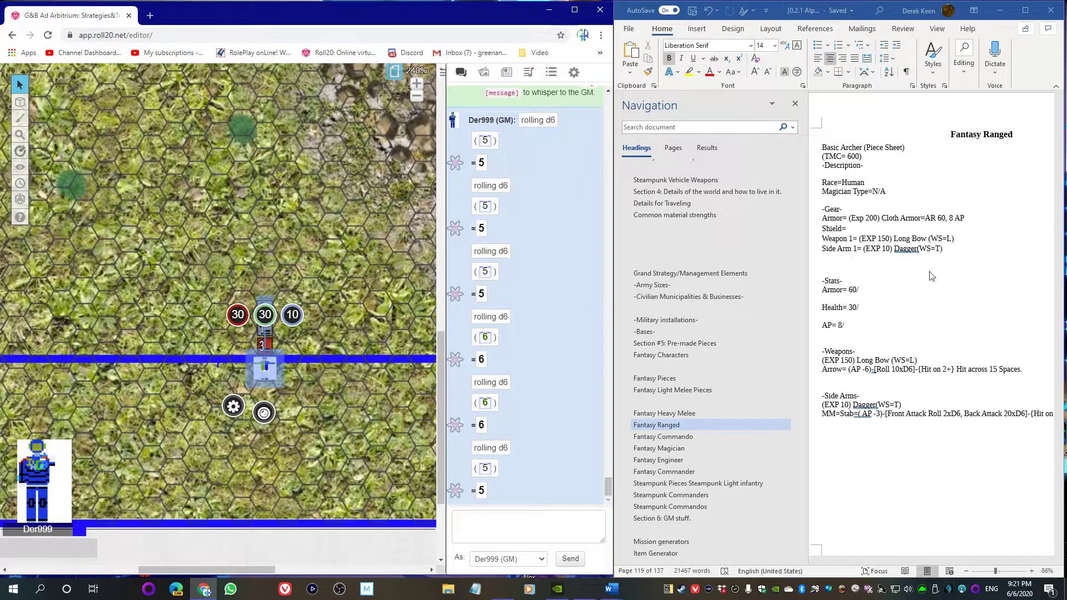
{"action": "scroll", "coordinate": [264, 265], "scroll_direction": "up", "scroll_amount": 2}
{"action": "scroll", "coordinate": [273, 252], "scroll_direction": "up", "scroll_amount": 3}
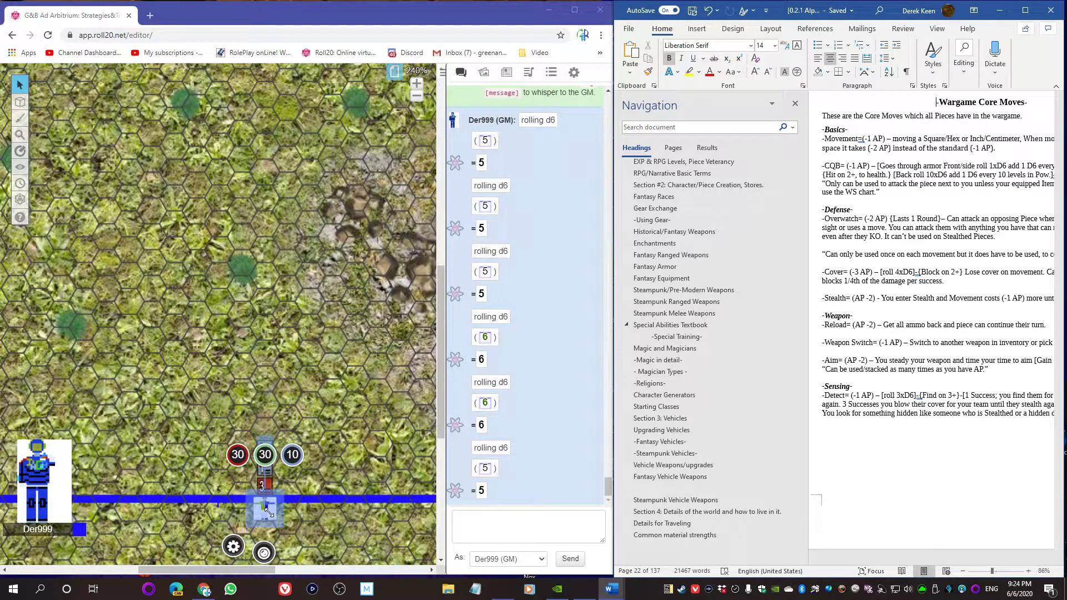
{"action": "left_click", "coordinate": [267, 509]}
{"action": "left_click_drag", "start_coordinate": [266, 509], "coordinate": [220, 276]}
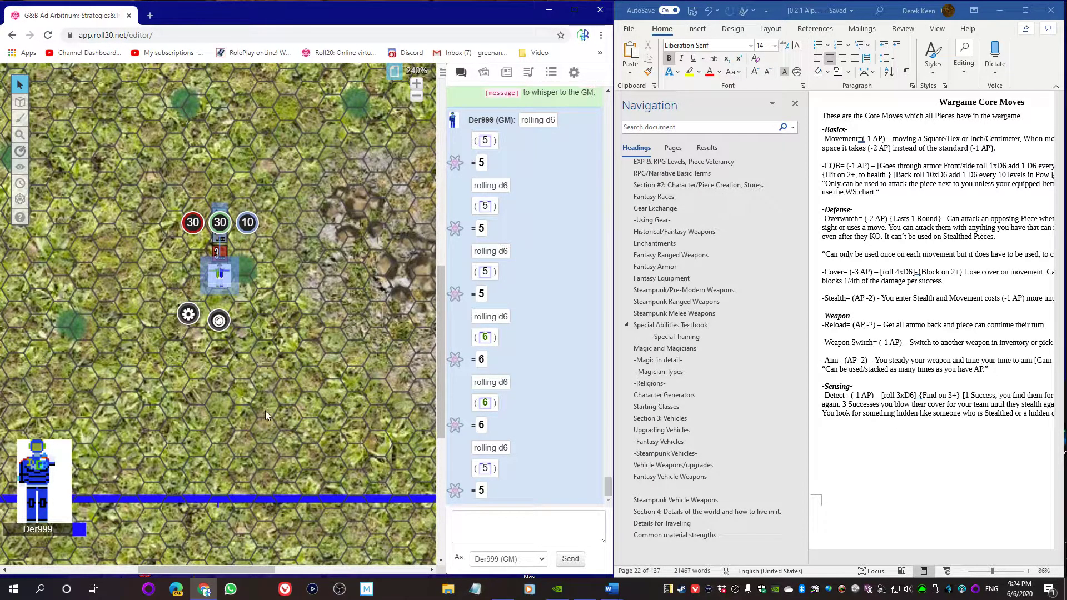
Subtract 10 from the token's blue bar so it reads 0
{"action": "left_click", "coordinate": [245, 224]}
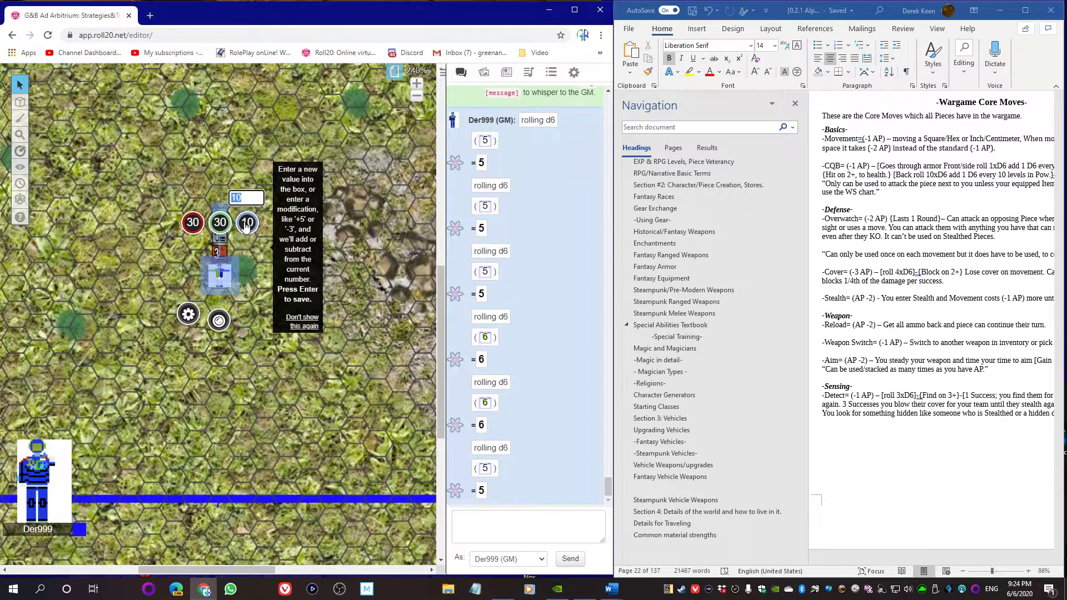
{"action": "type", "text": "-10"}
{"action": "key", "text": "Return"}
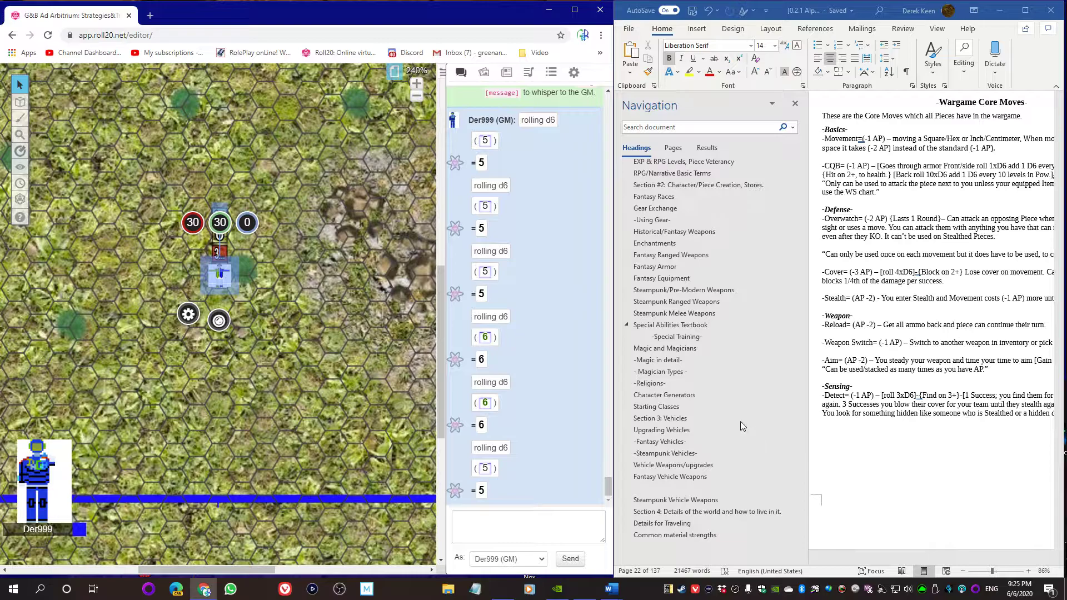
Jump from Wargame Core Moves to the Fantasy Light Melee Pieces Ultra-Light Infantry sheet
{"action": "scroll", "coordinate": [711, 399], "scroll_direction": "down", "scroll_amount": 6}
{"action": "scroll", "coordinate": [710, 399], "scroll_direction": "down", "scroll_amount": 3}
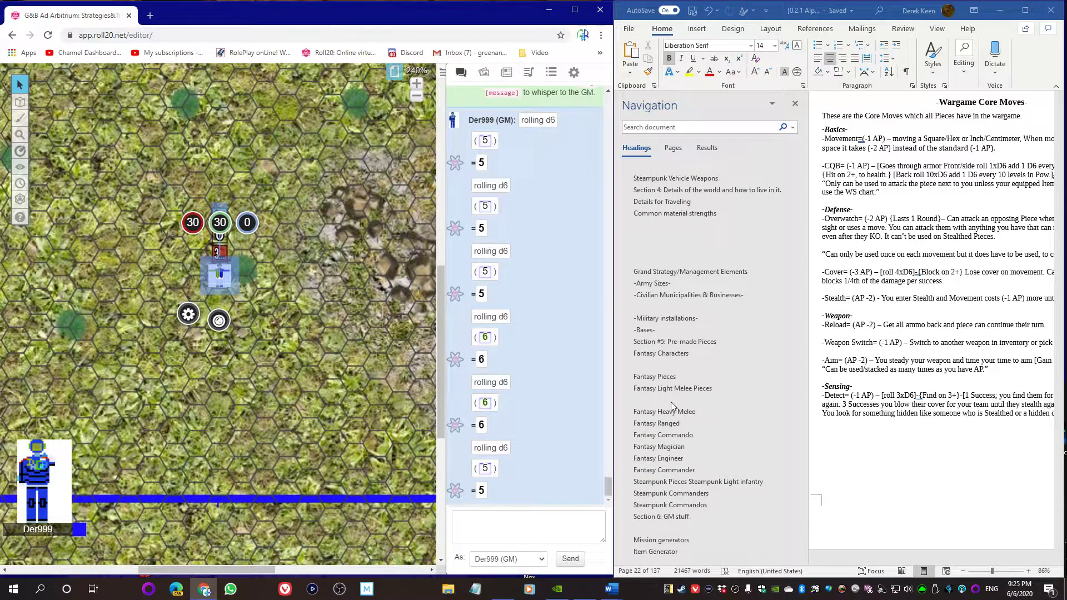
{"action": "scroll", "coordinate": [661, 370], "scroll_direction": "up", "scroll_amount": 3}
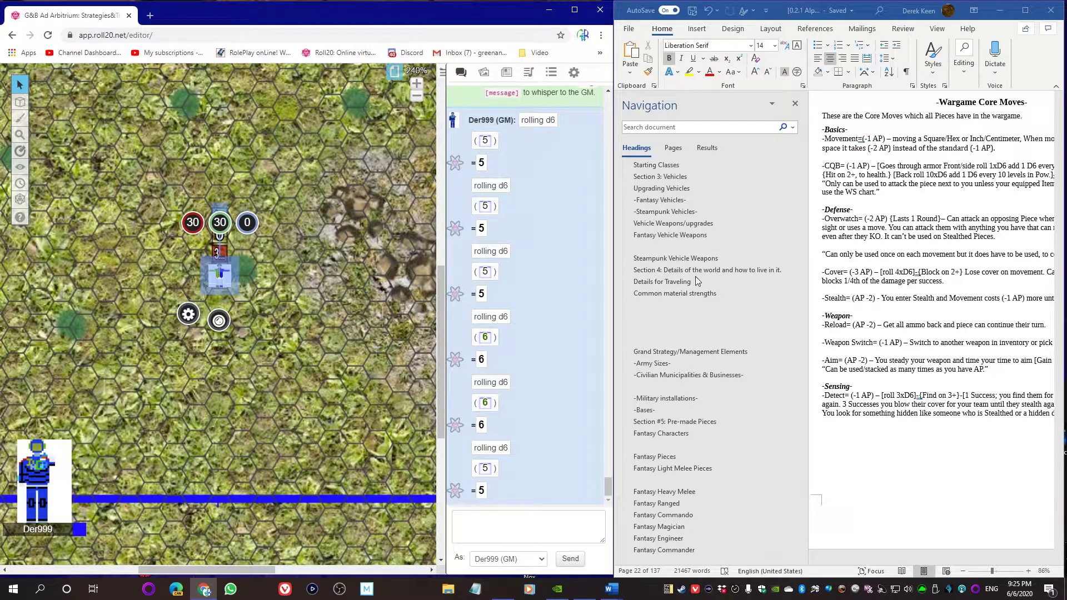
{"action": "scroll", "coordinate": [686, 340], "scroll_direction": "down", "scroll_amount": 3}
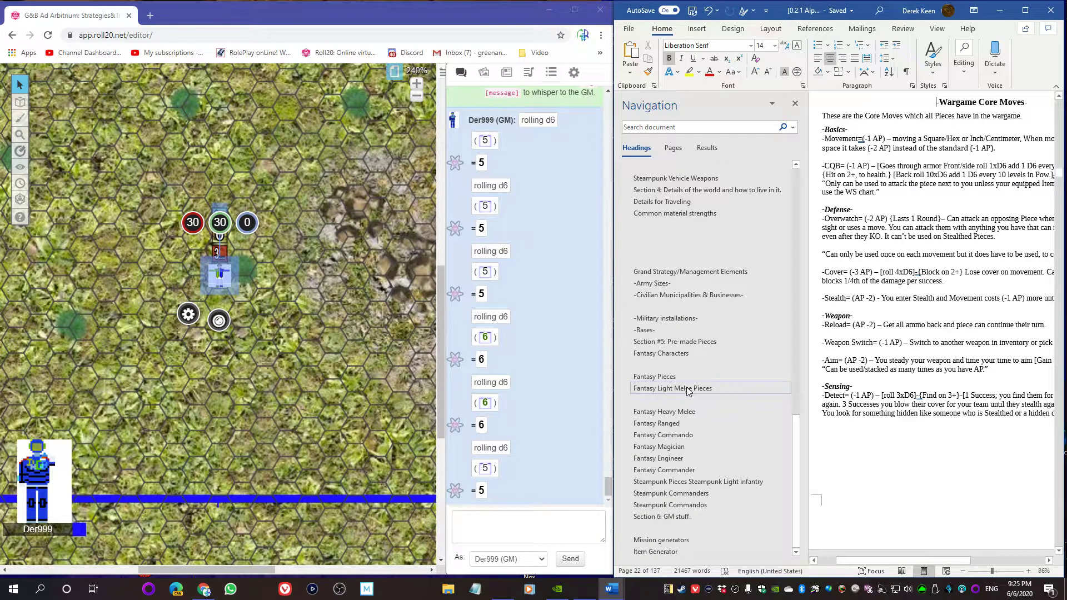
{"action": "left_click", "coordinate": [689, 389]}
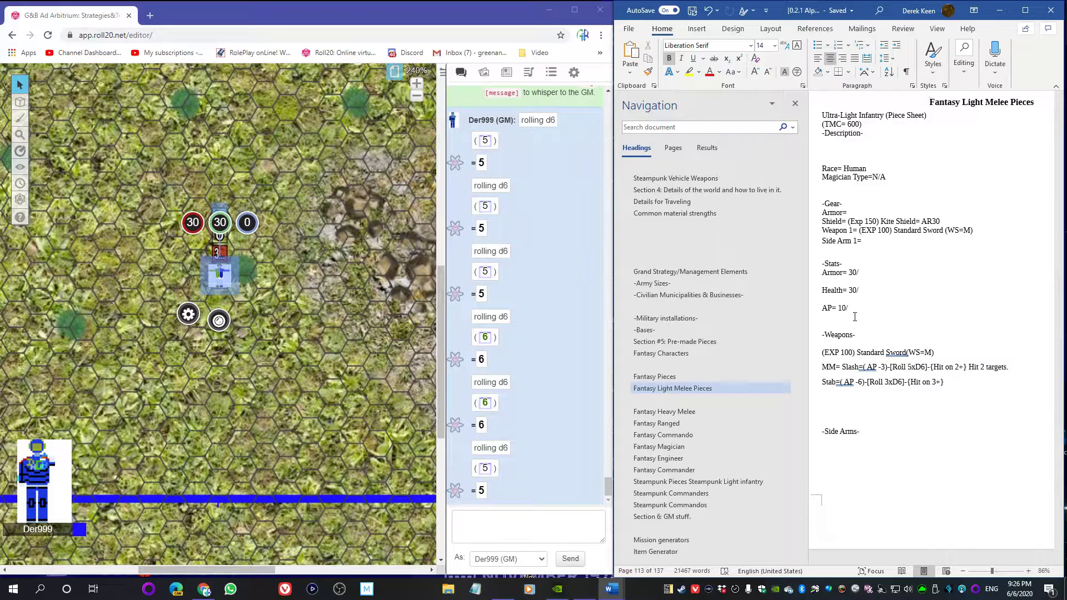
{"action": "left_click", "coordinate": [851, 311]}
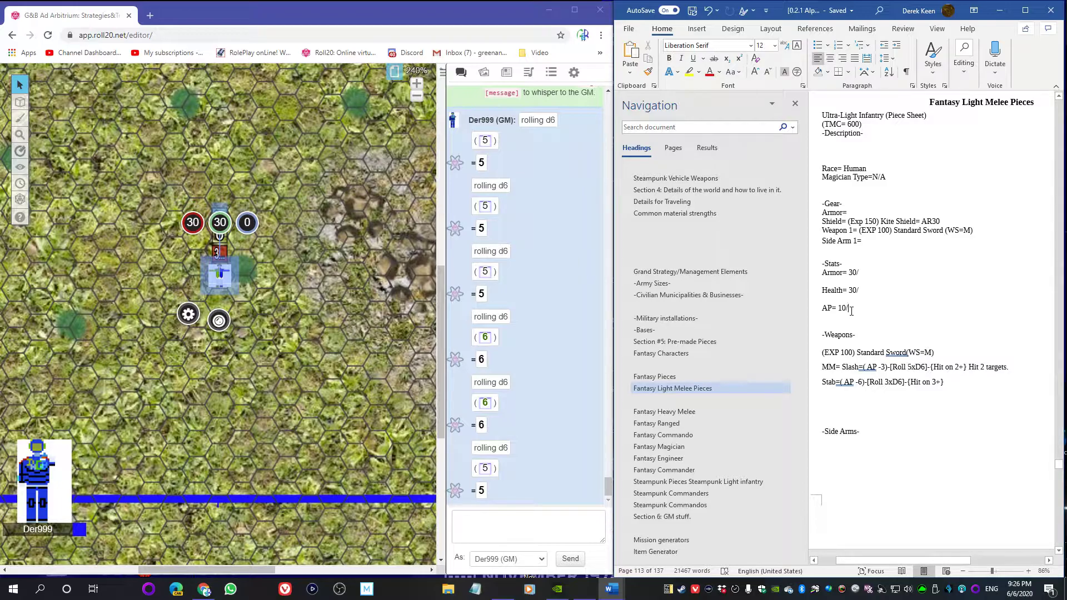
{"action": "type", "text": "0"}
{"action": "key", "text": "BackSpace"}
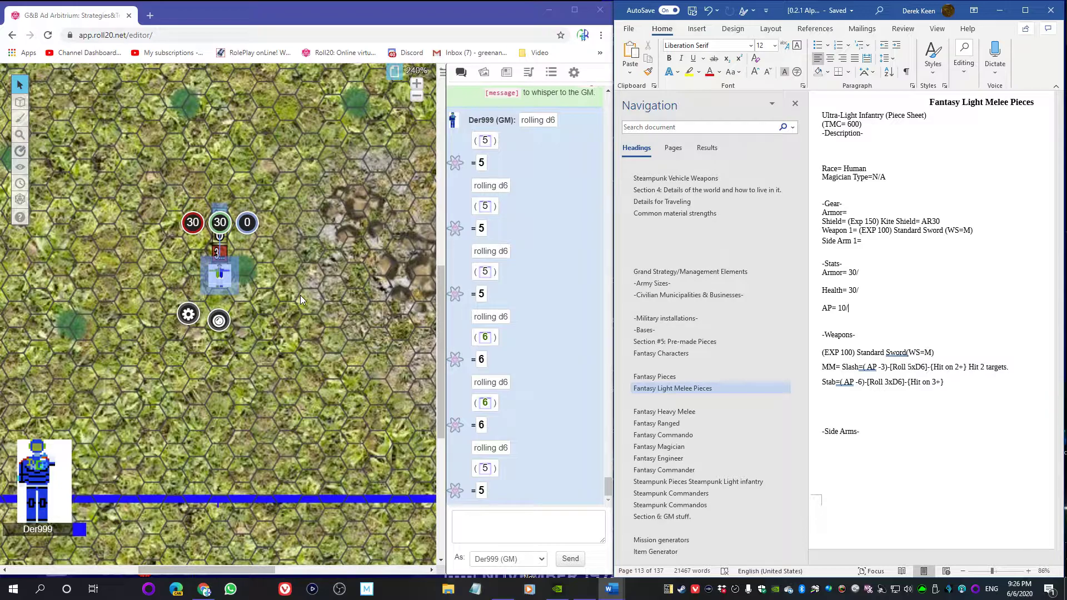
{"action": "left_click", "coordinate": [258, 271]}
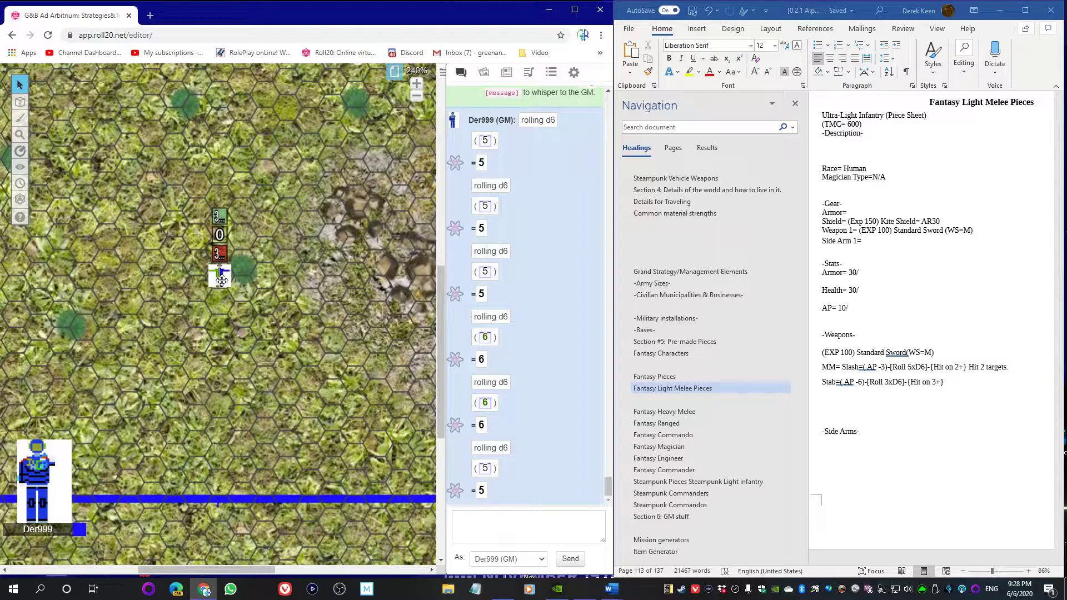
Place the insertion point after the AP value on the Ultra-Light Infantry sheet
{"action": "left_click", "coordinate": [850, 309]}
{"action": "type", "text": "11"}
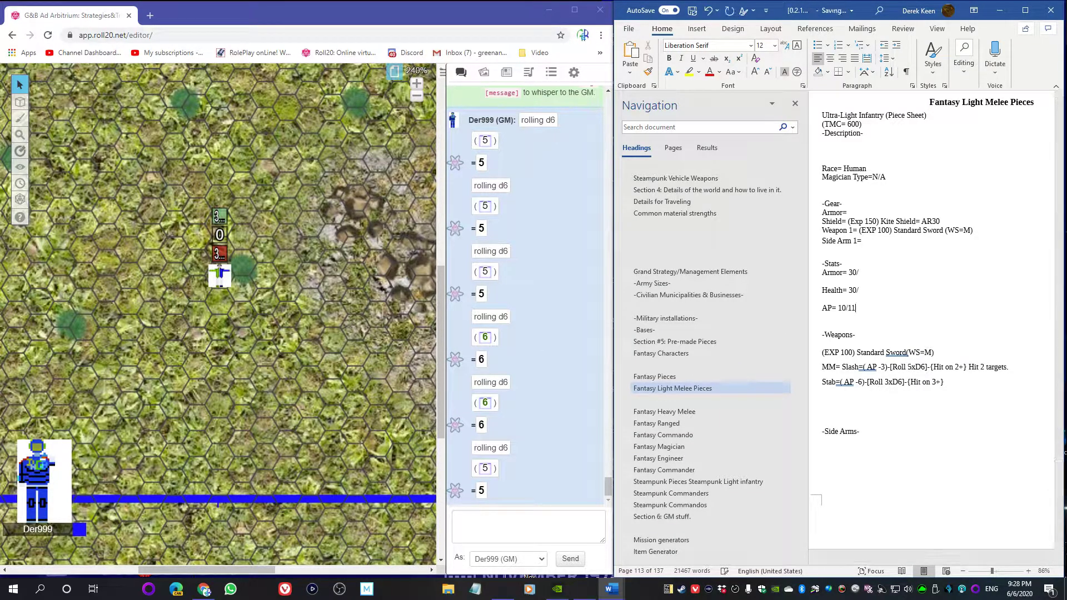
{"action": "key", "text": "BackSpace"}
{"action": "key", "text": "BackSpace"}
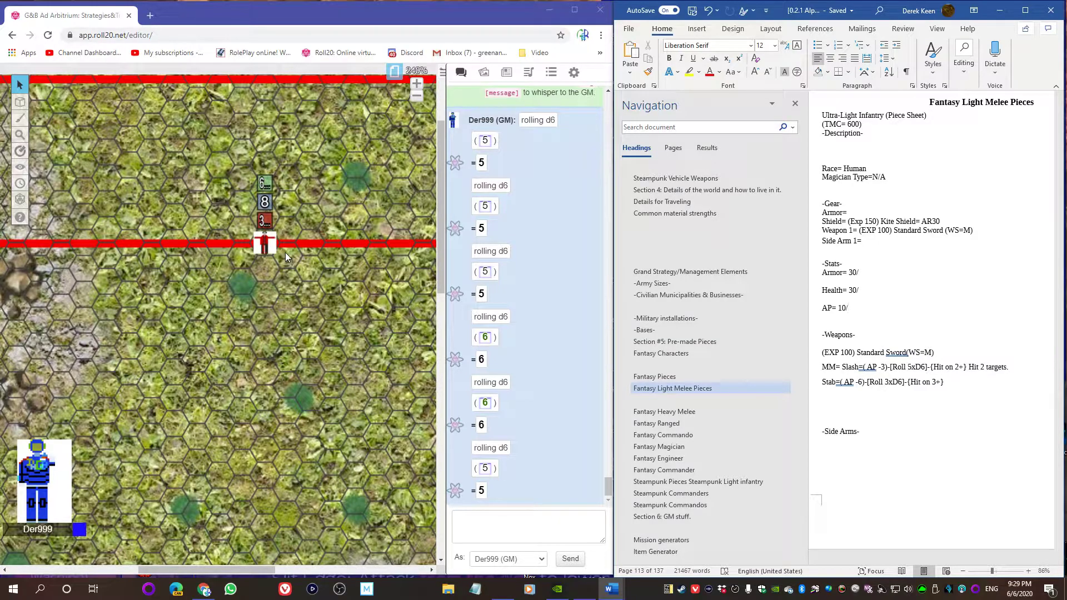
Move the red soldier token from its red start line down toward the blue token
{"action": "scroll", "coordinate": [285, 252], "scroll_direction": "down", "scroll_amount": 3}
{"action": "scroll", "coordinate": [255, 307], "scroll_direction": "up", "scroll_amount": 1}
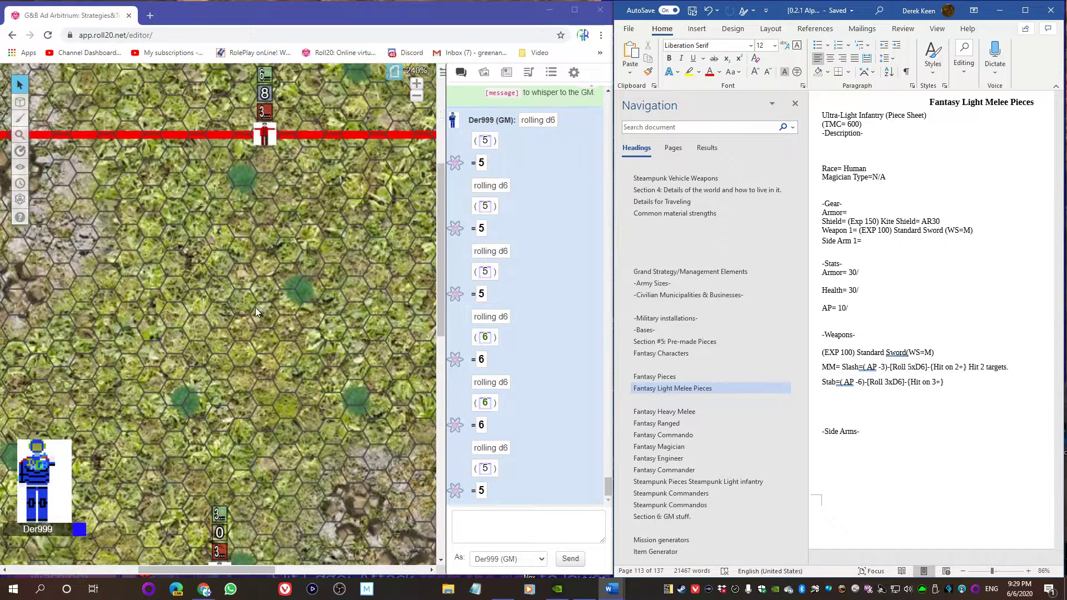
{"action": "scroll", "coordinate": [255, 308], "scroll_direction": "up", "scroll_amount": 2}
{"action": "left_click", "coordinate": [264, 216]}
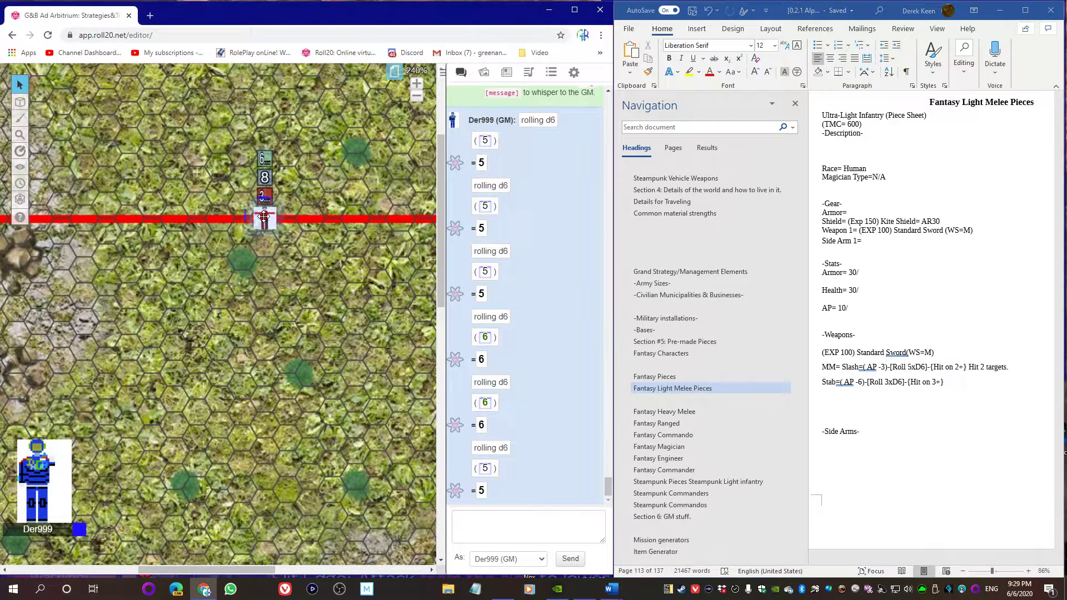
{"action": "left_click_drag", "start_coordinate": [264, 217], "coordinate": [265, 374]}
Lower the red token's AP bar from 8 to 2 by entering -6
{"action": "left_click", "coordinate": [292, 320]}
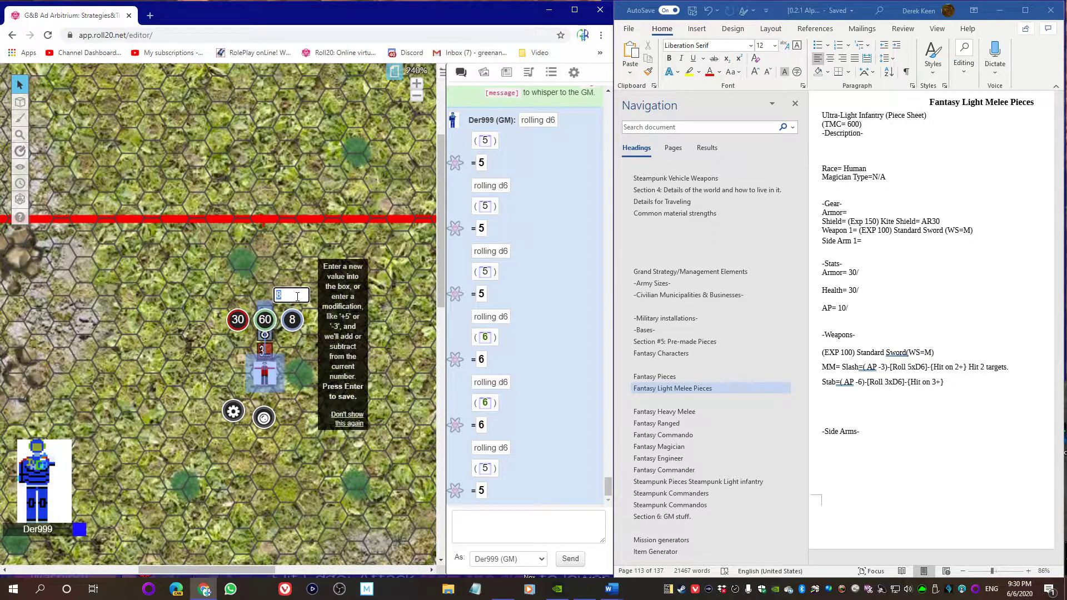
{"action": "type", "text": "-"}
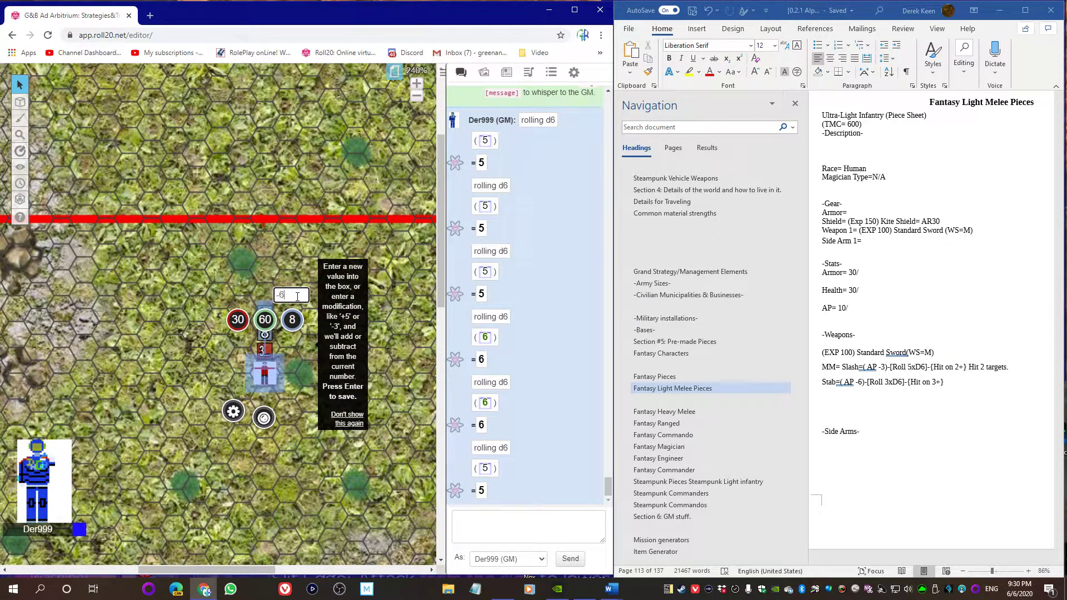
{"action": "type", "text": "6"}
{"action": "key", "text": "Return"}
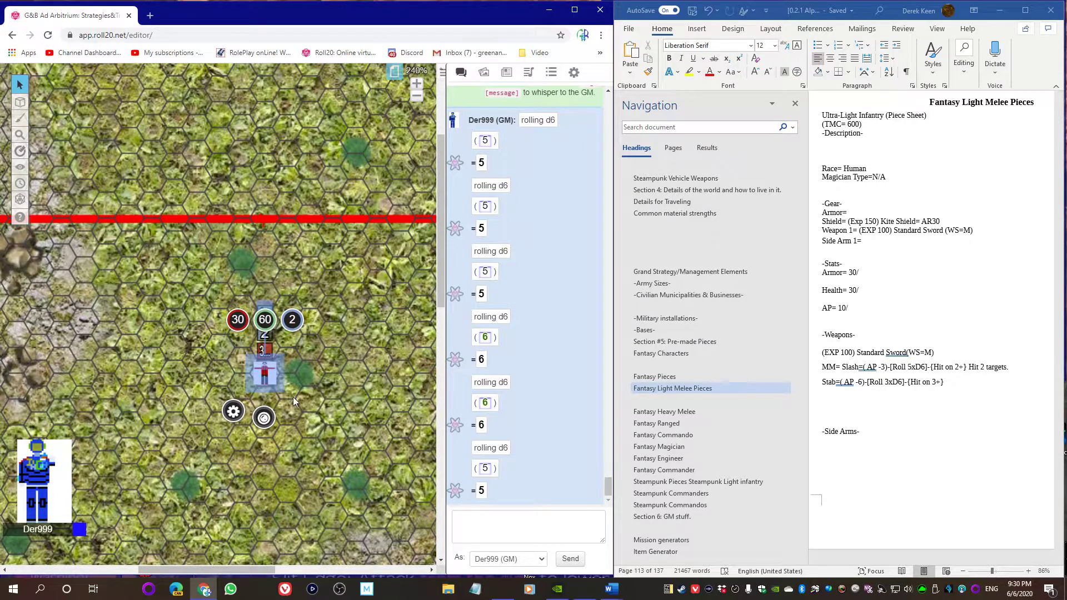
{"action": "scroll", "coordinate": [292, 397], "scroll_direction": "down", "scroll_amount": 3}
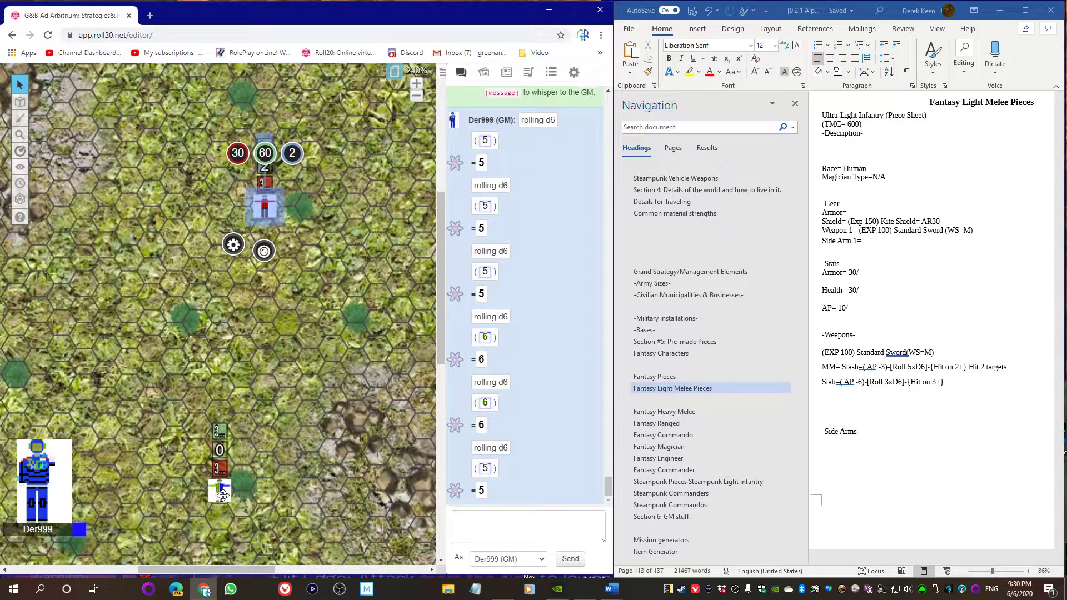
{"action": "mouse_move", "coordinate": [20, 151]}
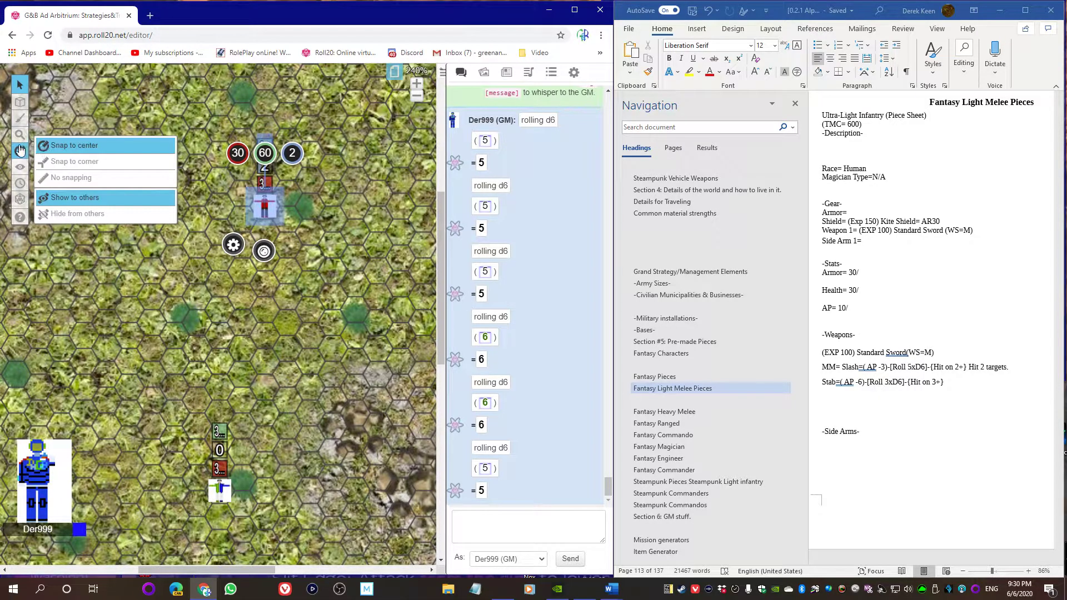
Ruler-measure the red-to-blue token gap (about 12–13 hexes), then show the rulebook's Fantasy Ranged section
{"action": "left_click", "coordinate": [278, 204]}
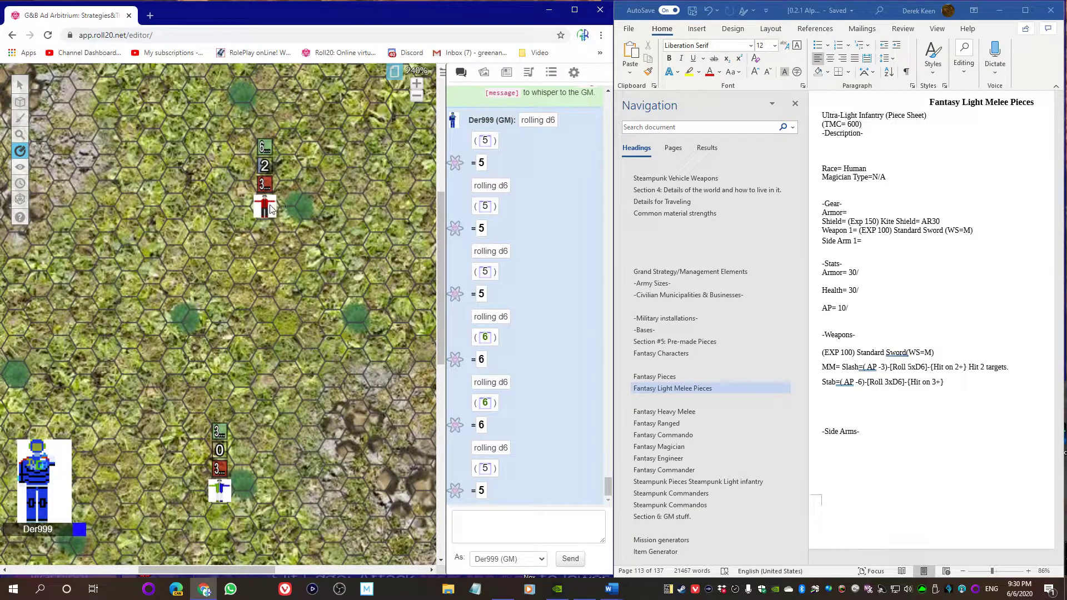
{"action": "left_click_drag", "start_coordinate": [275, 206], "coordinate": [228, 491]}
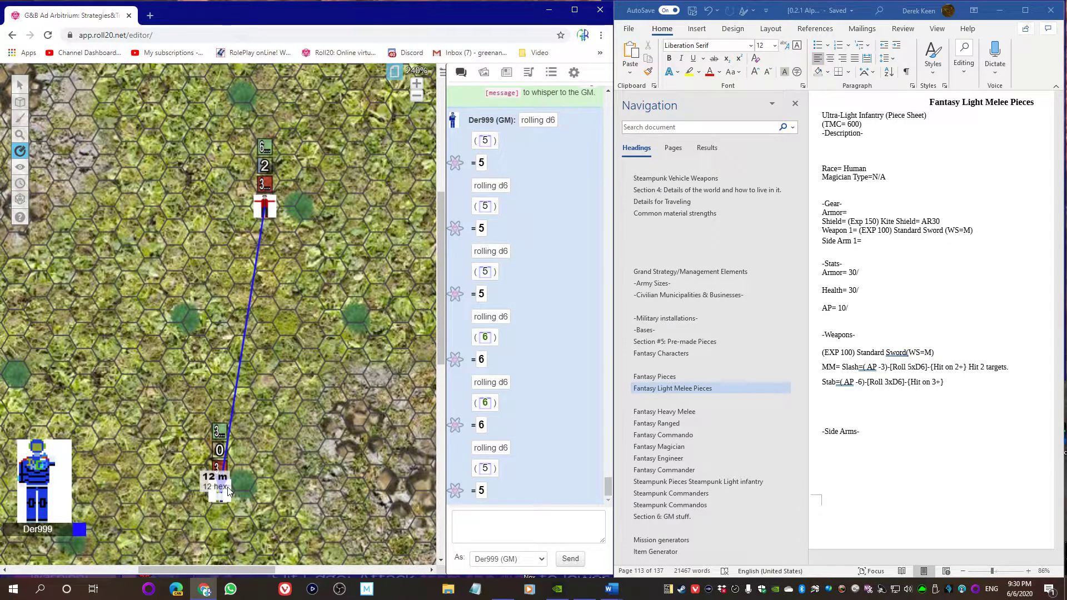
{"action": "left_click_drag", "start_coordinate": [227, 490], "coordinate": [238, 479]}
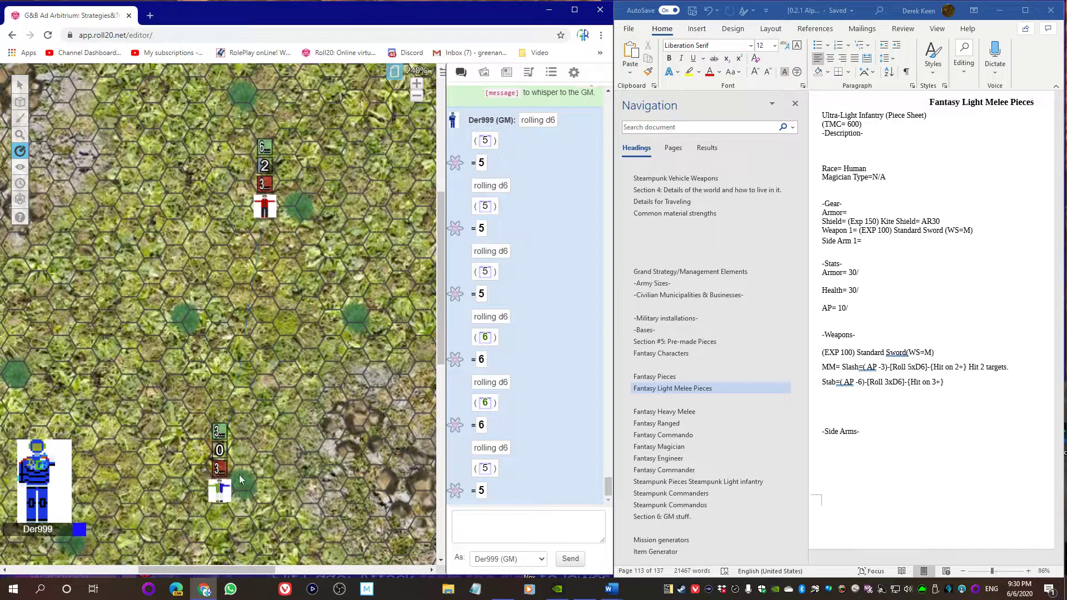
{"action": "mouse_move", "coordinate": [268, 210]}
{"action": "left_mouse_down"}
{"action": "mouse_move", "coordinate": [228, 538]}
{"action": "mouse_move", "coordinate": [251, 356]}
{"action": "mouse_move", "coordinate": [237, 265]}
{"action": "mouse_move", "coordinate": [223, 496]}
{"action": "left_mouse_up"}
{"action": "left_click", "coordinate": [670, 425]}
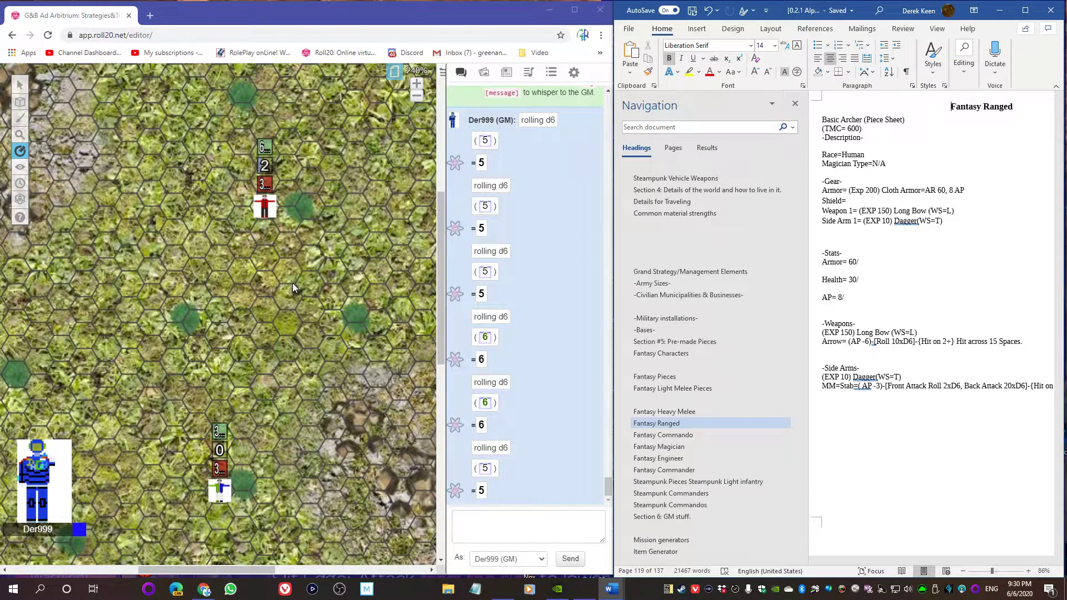
{"action": "left_click", "coordinate": [270, 210]}
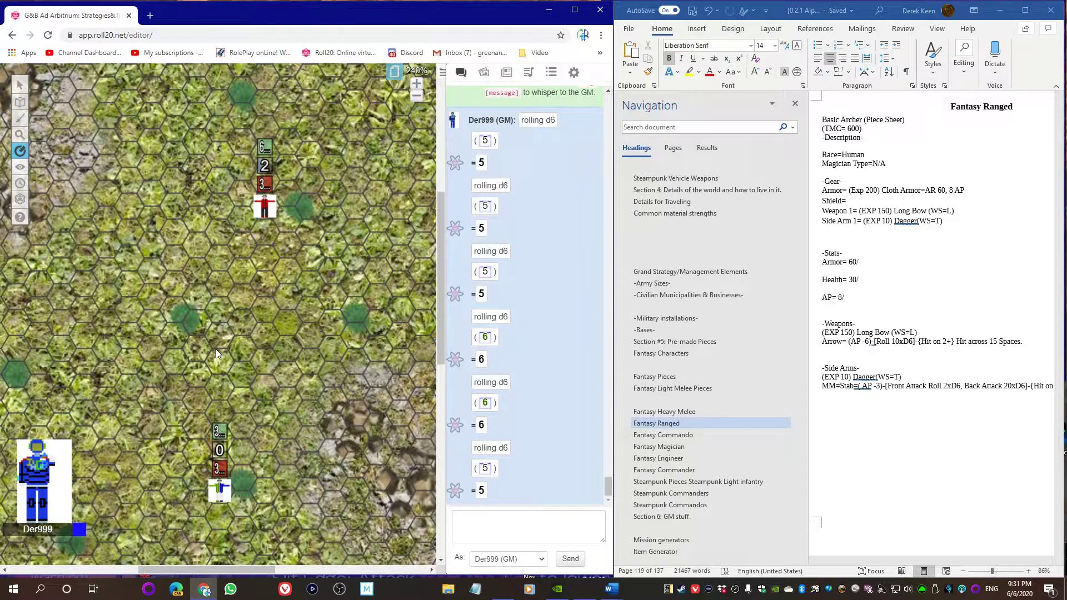
Zoom the map out to 100% to survey the battlefield, then back in to 190%
{"action": "scroll", "coordinate": [295, 299], "scroll_direction": "down", "scroll_amount": 1}
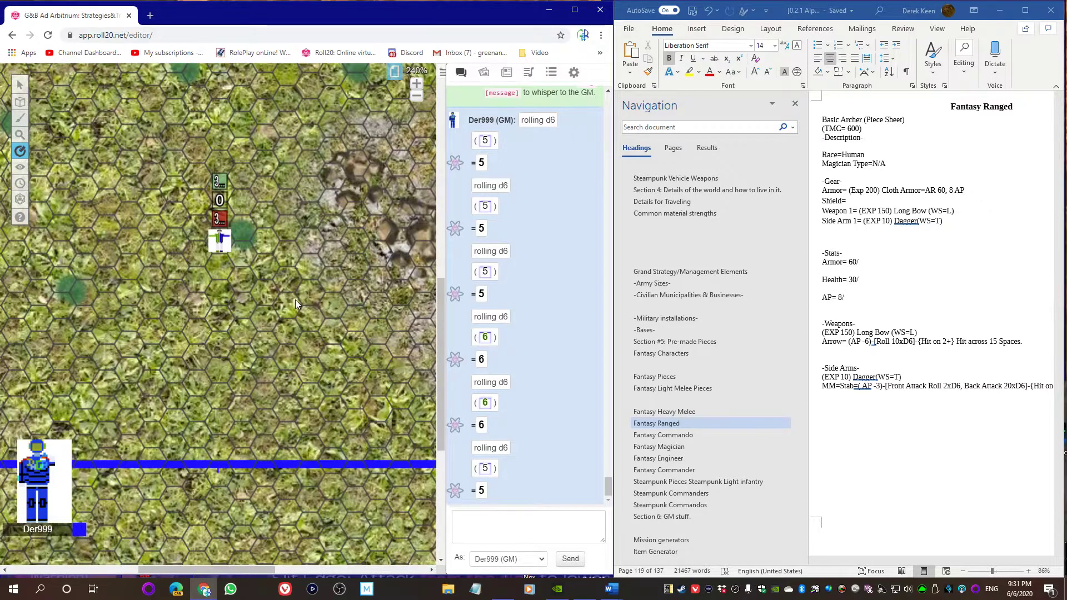
{"action": "left_click", "coordinate": [416, 99]}
{"action": "left_click", "coordinate": [416, 99]}
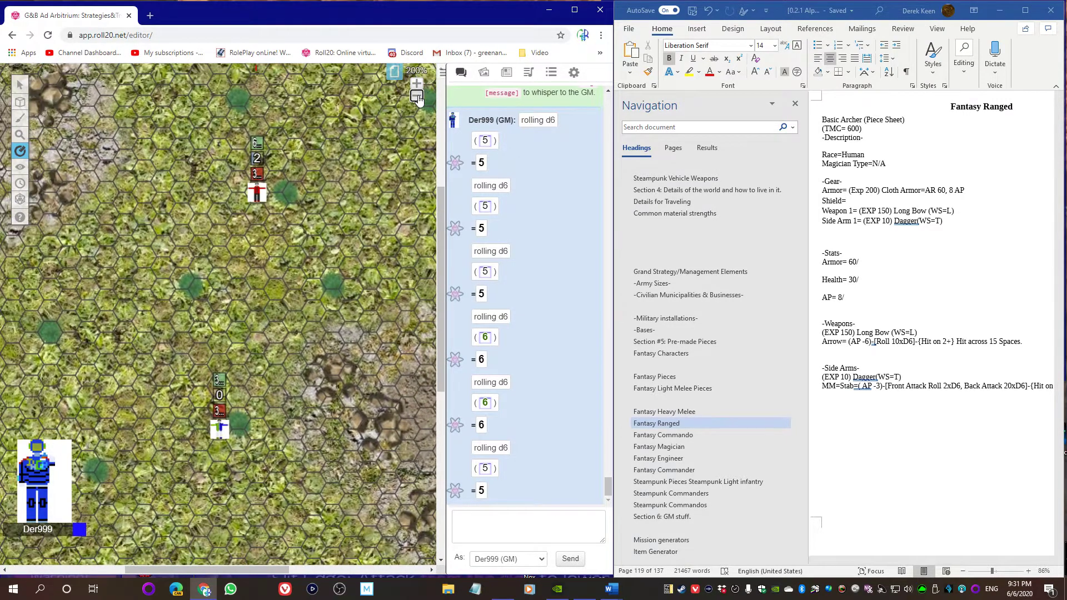
{"action": "left_click", "coordinate": [416, 99]}
{"action": "left_click", "coordinate": [416, 98]}
{"action": "left_click", "coordinate": [416, 95]}
{"action": "left_click", "coordinate": [417, 96]}
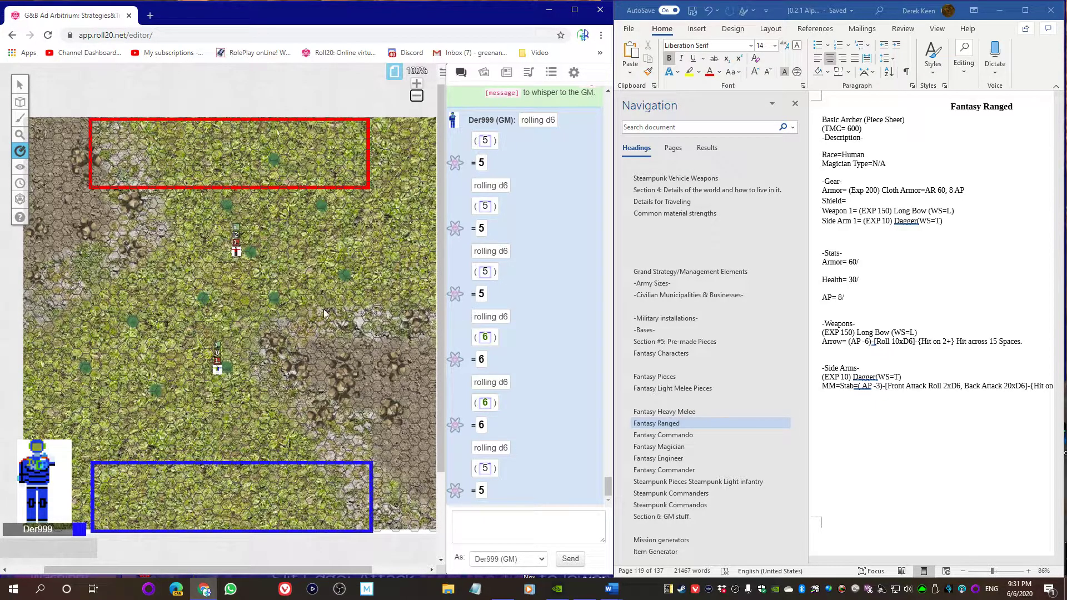
{"action": "left_click", "coordinate": [416, 83]}
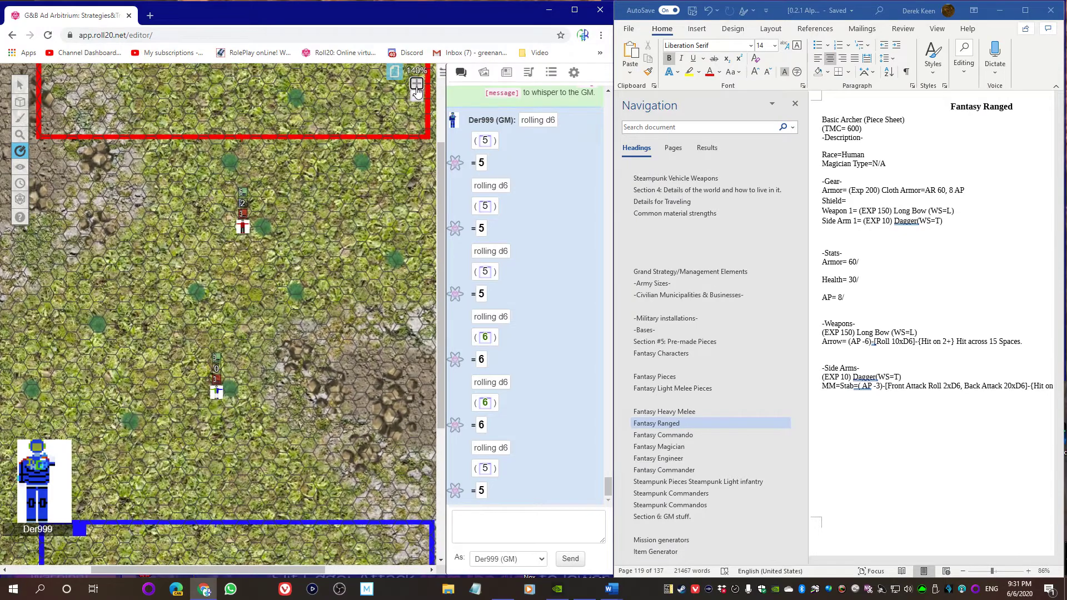
{"action": "left_click", "coordinate": [416, 84]}
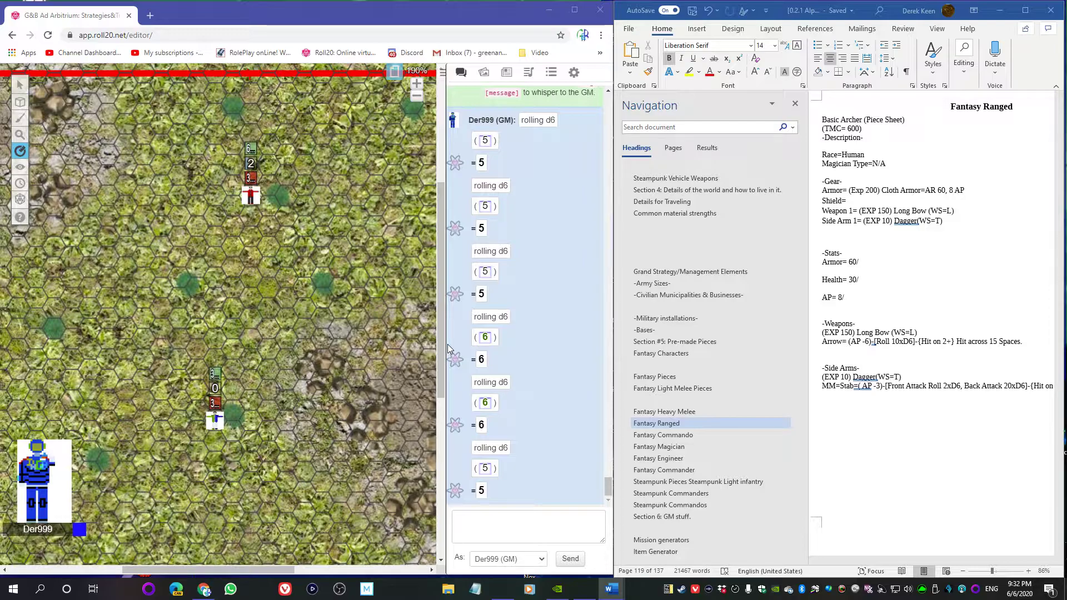
Switch back to the Select tool and select the blue soldier token
{"action": "left_click", "coordinate": [215, 422]}
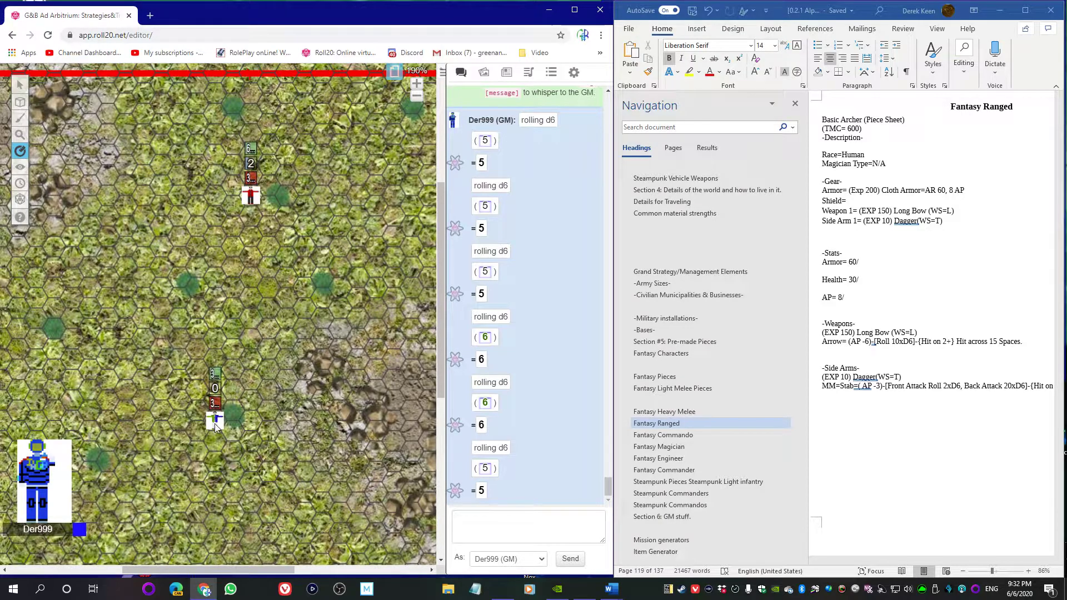
{"action": "scroll", "coordinate": [251, 367], "scroll_direction": "down", "scroll_amount": 2}
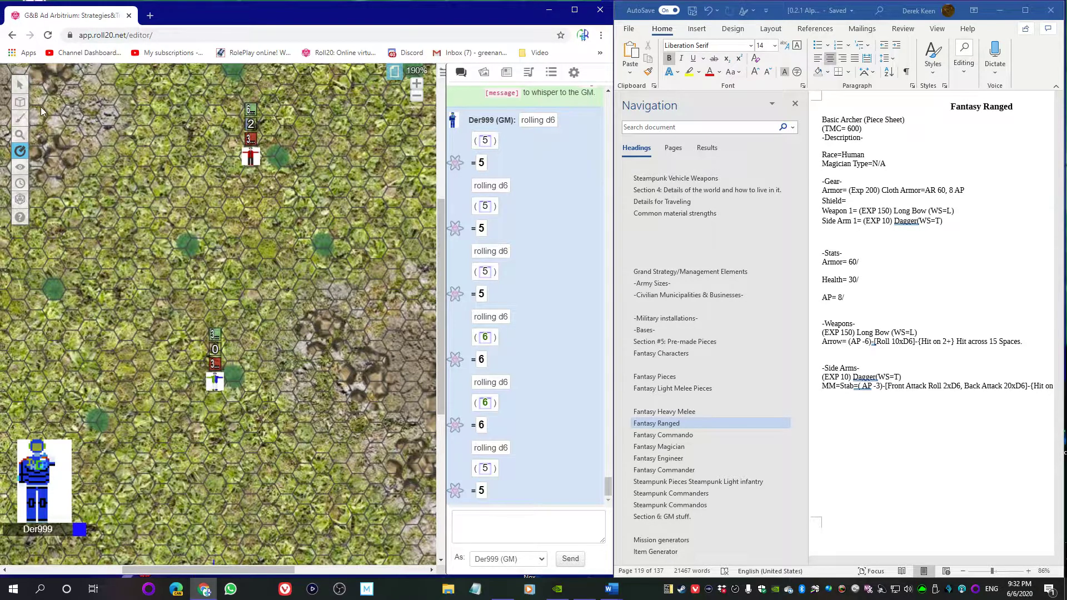
{"action": "left_click", "coordinate": [20, 85]}
{"action": "left_click", "coordinate": [214, 381]}
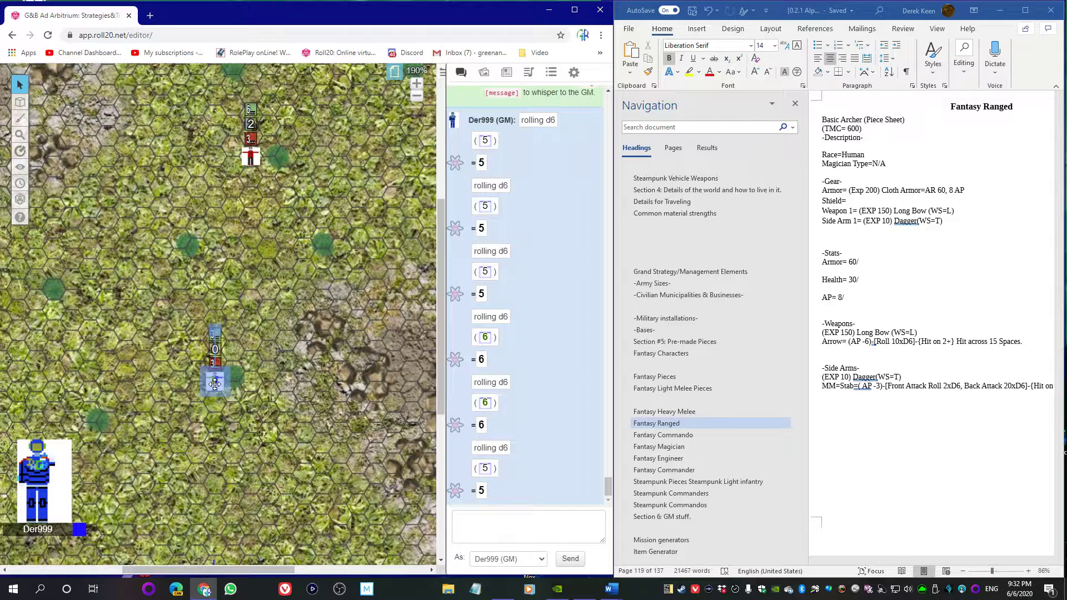
After checking Edit Token, set the Blue Ultra-Light Infantry token's blue bar from 0 to 10 with =10
{"action": "double_click", "coordinate": [214, 383]}
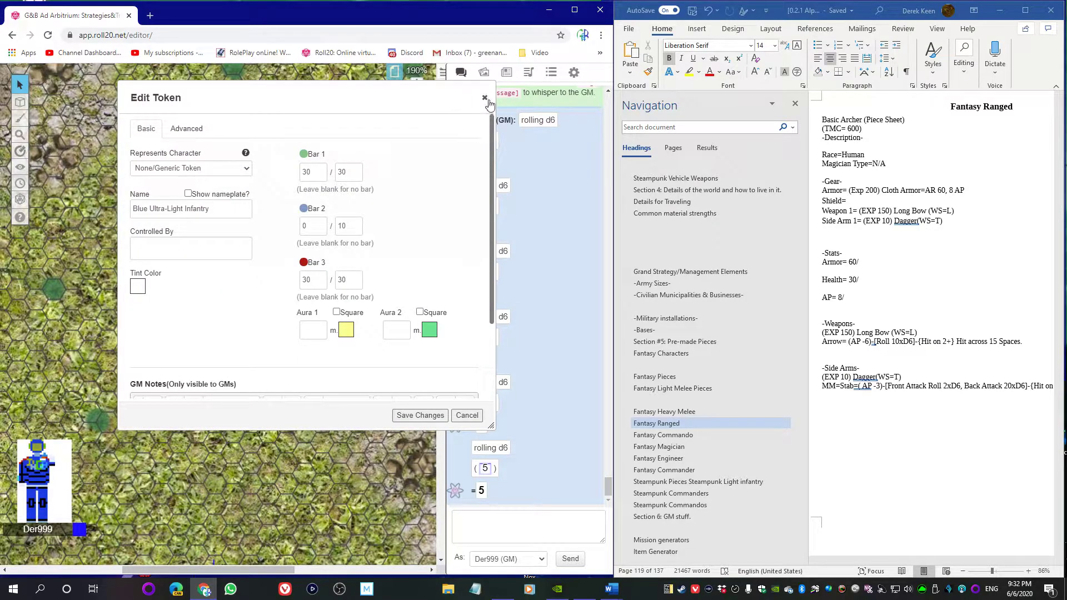
{"action": "left_click", "coordinate": [484, 98]}
{"action": "left_click", "coordinate": [216, 382]}
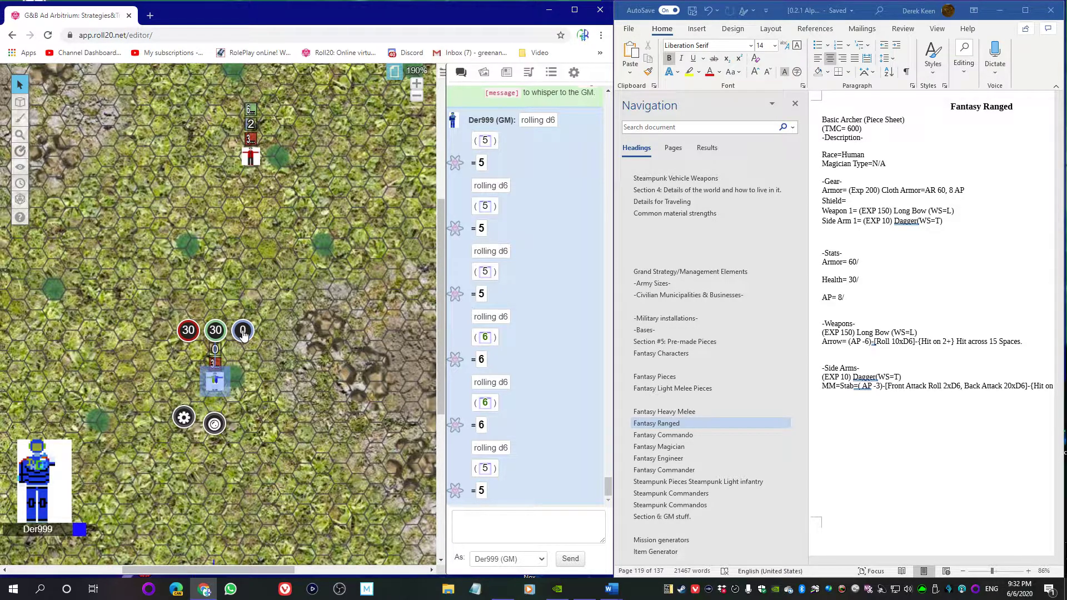
{"action": "left_click", "coordinate": [243, 332]}
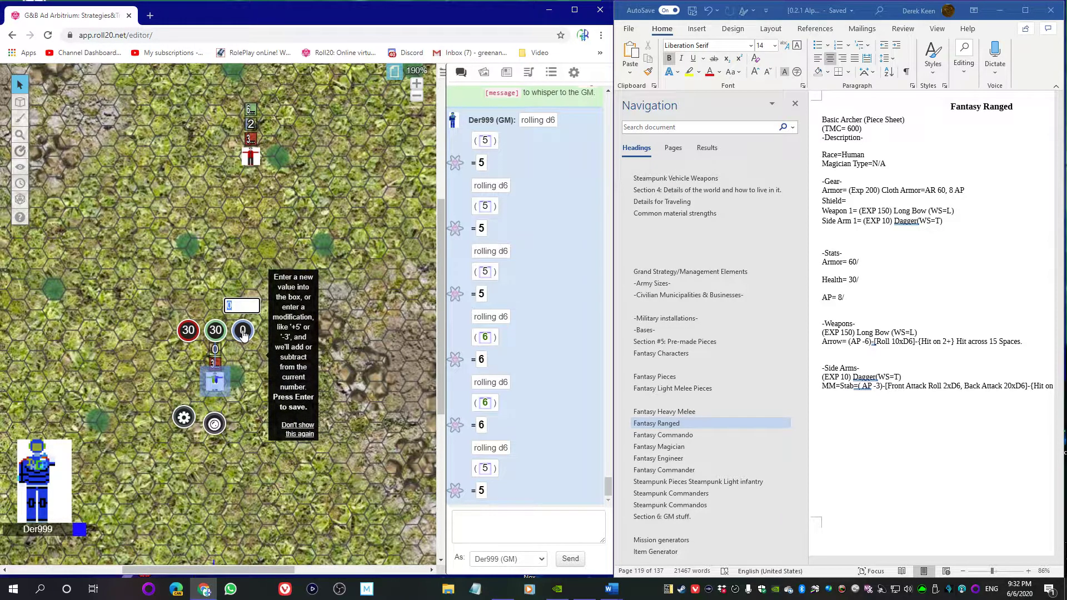
{"action": "type", "text": "=10"}
{"action": "key", "text": "Return"}
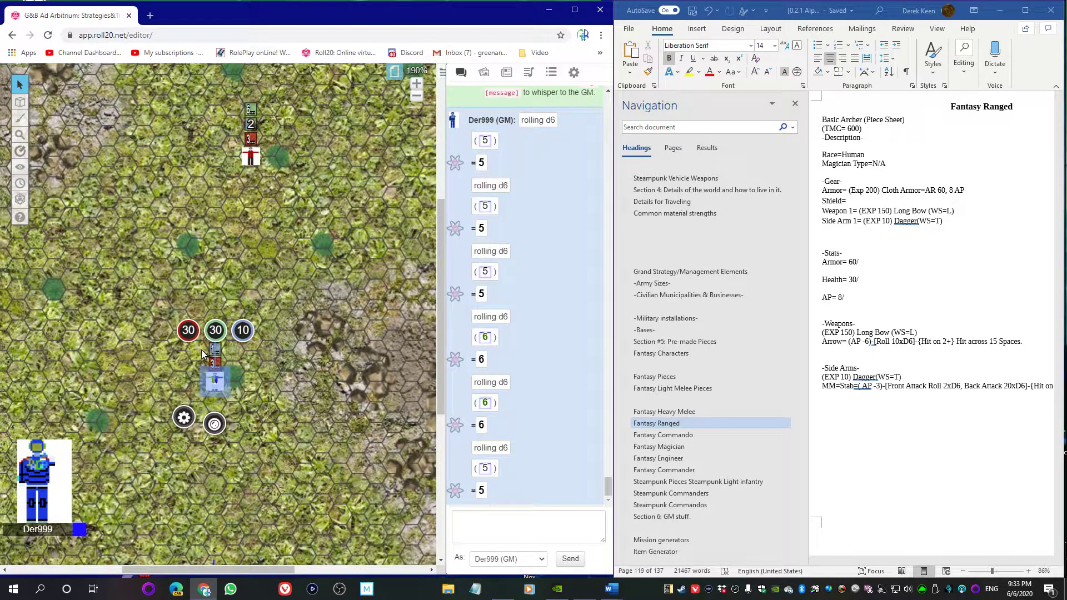
{"action": "scroll", "coordinate": [665, 335], "scroll_direction": "up", "scroll_amount": 15}
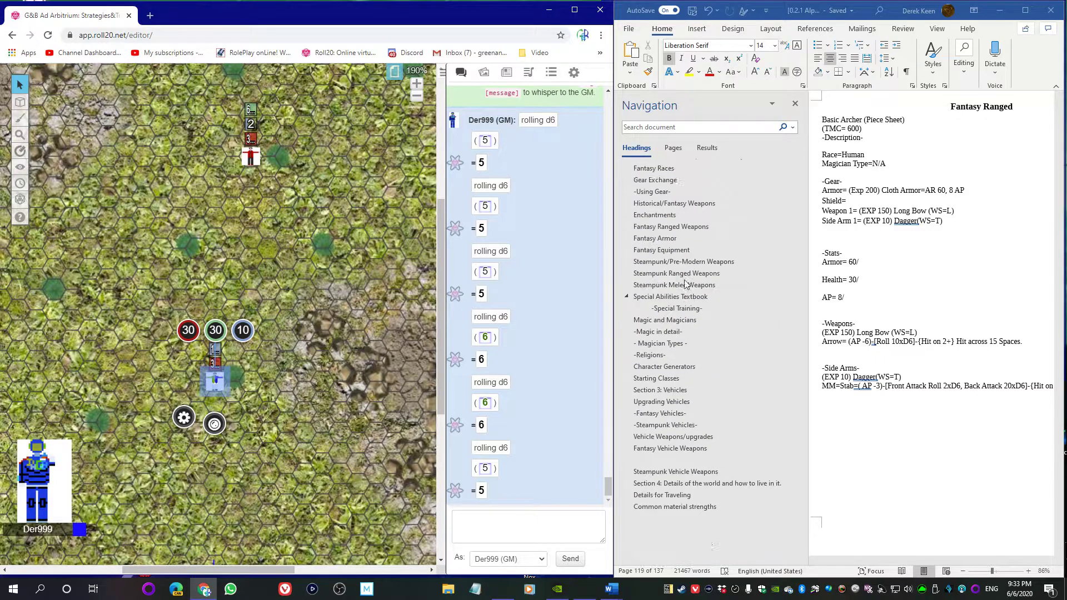
Jump the rulebook to '-Wargame Core Moves-' in the Navigation pane and reselect the blue token
{"action": "scroll", "coordinate": [676, 324], "scroll_direction": "up", "scroll_amount": 3}
{"action": "left_click", "coordinate": [675, 386]}
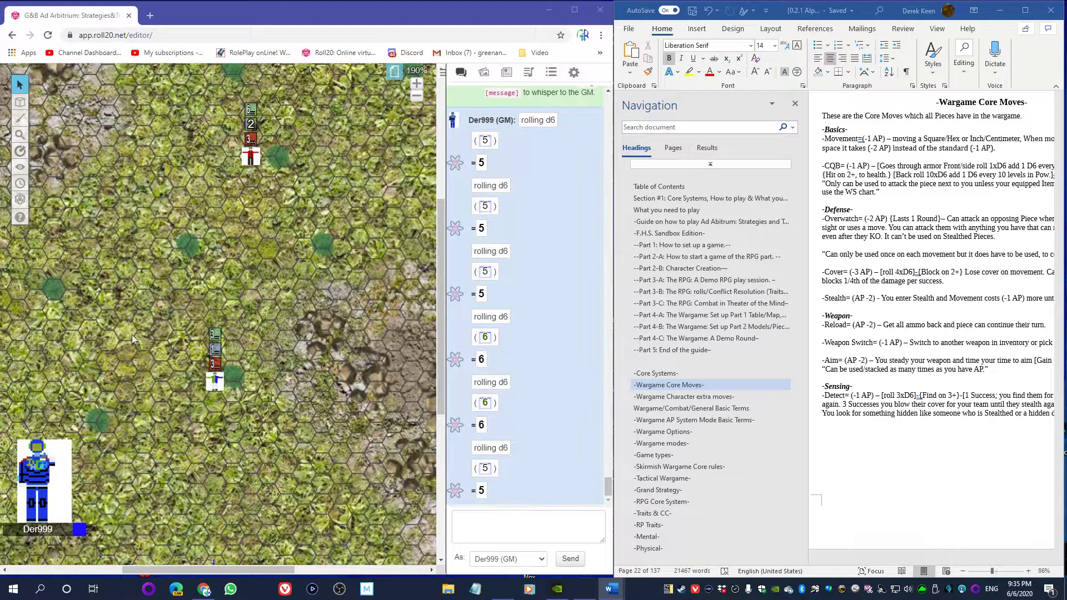
{"action": "left_click", "coordinate": [215, 381]}
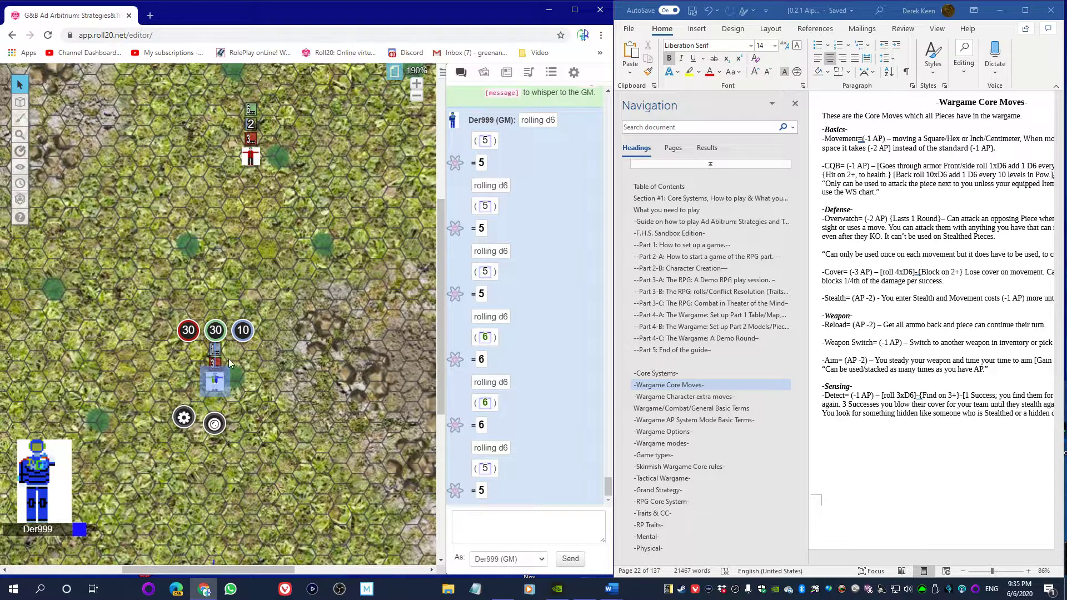
{"action": "left_click", "coordinate": [244, 335]}
{"action": "type", "text": "-2"}
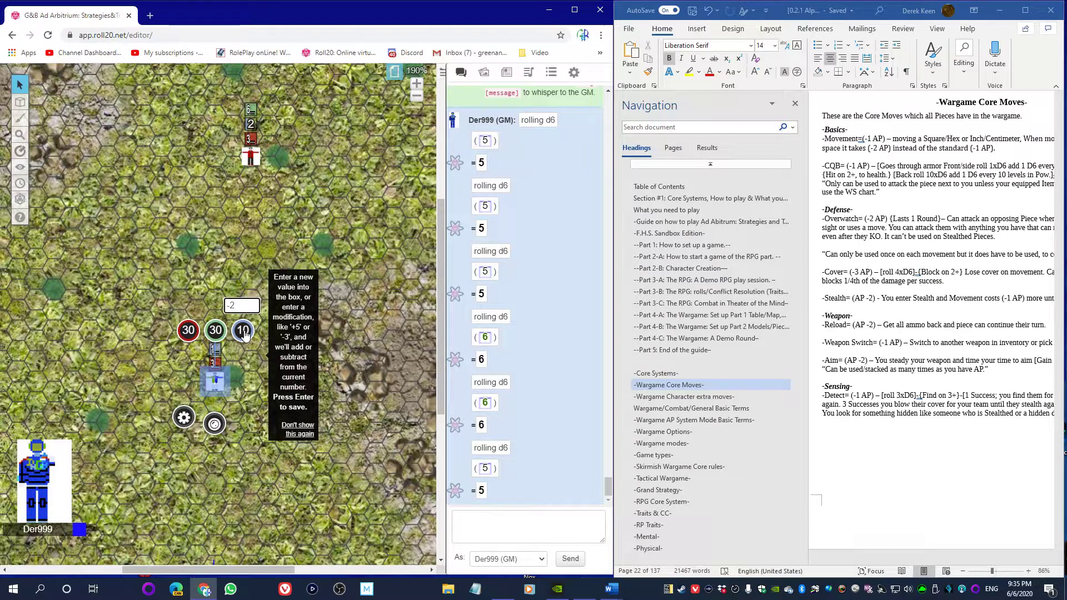
{"action": "key", "text": "Return"}
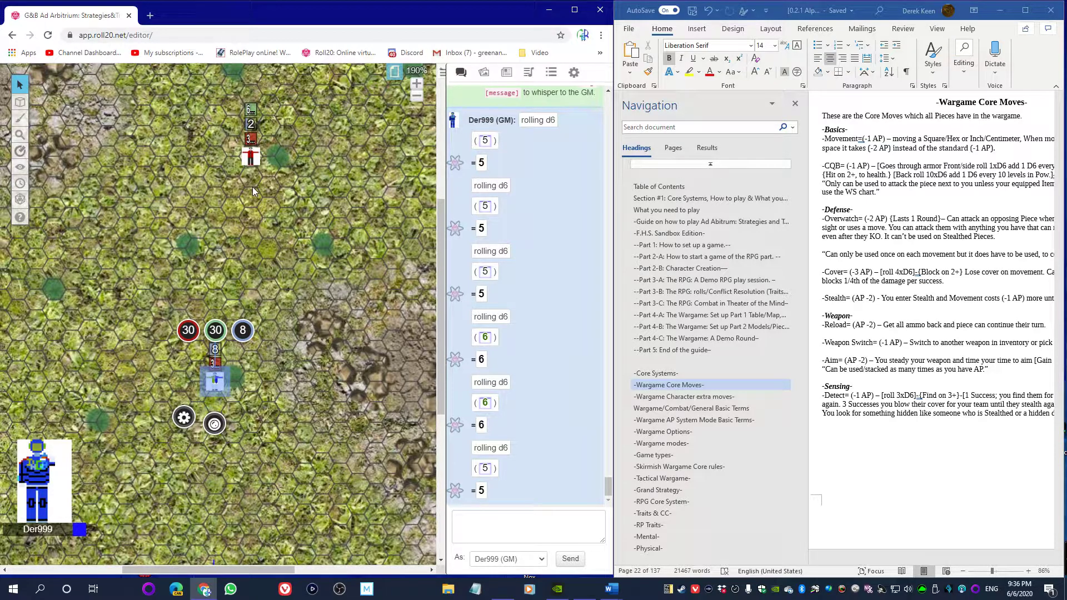
{"action": "left_click", "coordinate": [268, 403]}
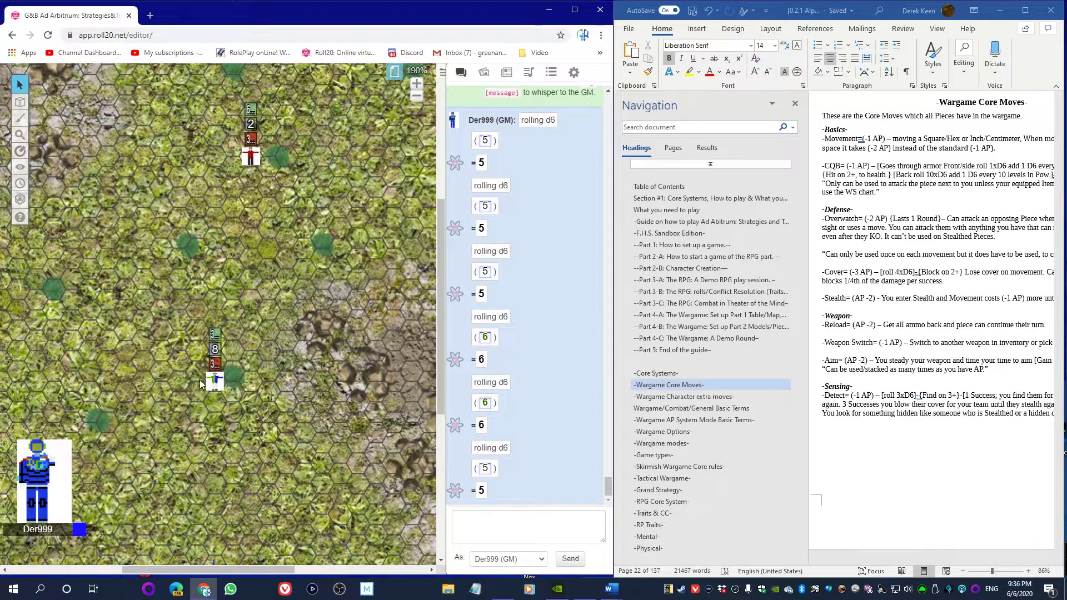
Move the blue token one hex up-left, drop its third bar from 8 to 0 with -8, and select the red token
{"action": "left_click_drag", "start_coordinate": [218, 378], "coordinate": [179, 320]}
{"action": "left_click", "coordinate": [207, 269]}
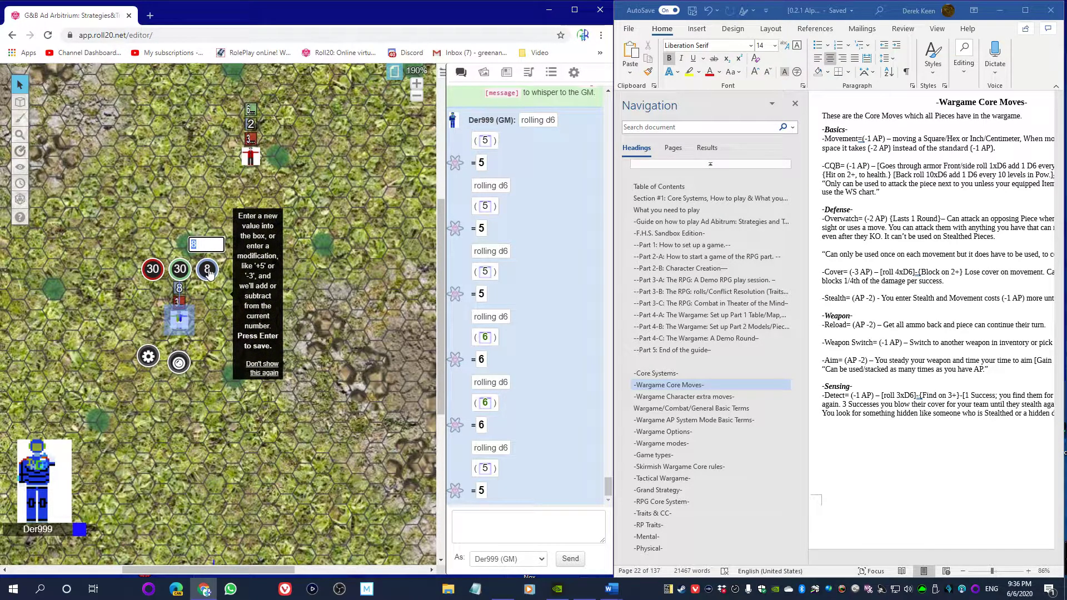
{"action": "type", "text": "-8"}
{"action": "key", "text": "Return"}
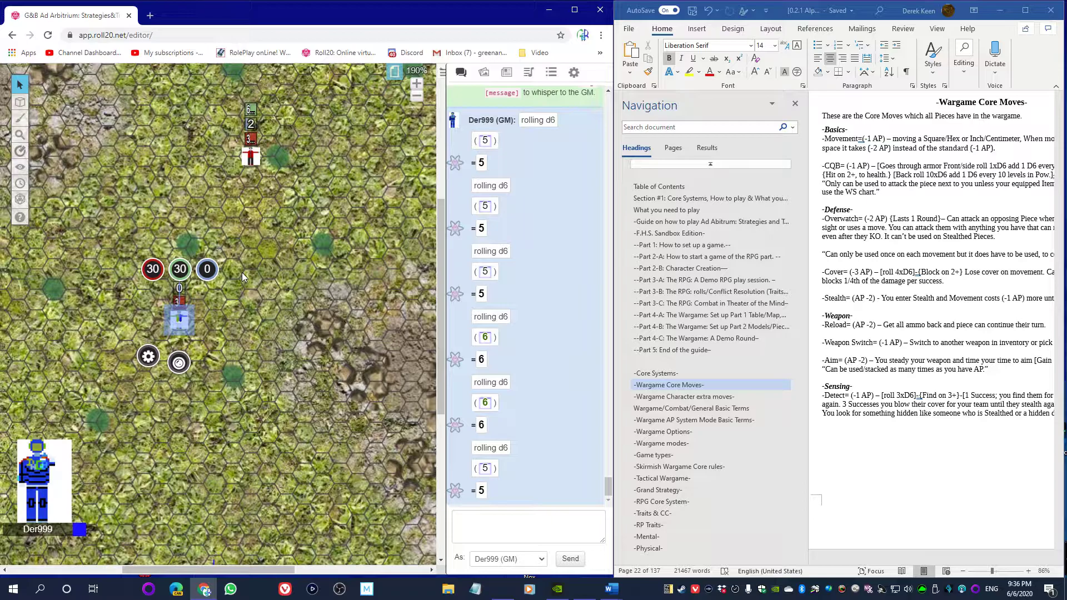
{"action": "left_click", "coordinate": [250, 156]}
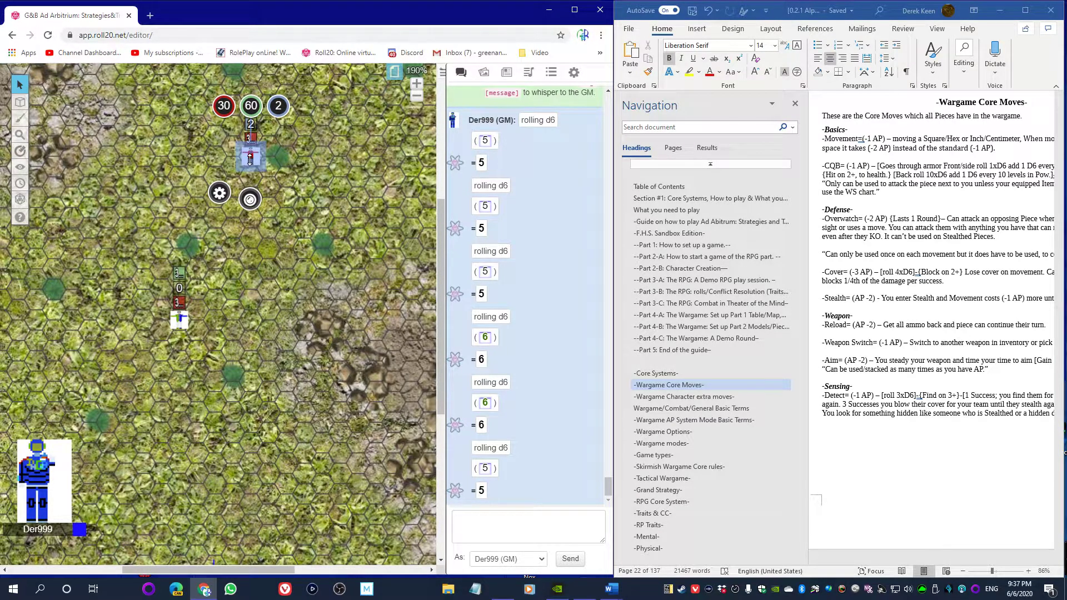
Raise the red token's third bar value from 2 to 10
{"action": "left_click", "coordinate": [275, 110]}
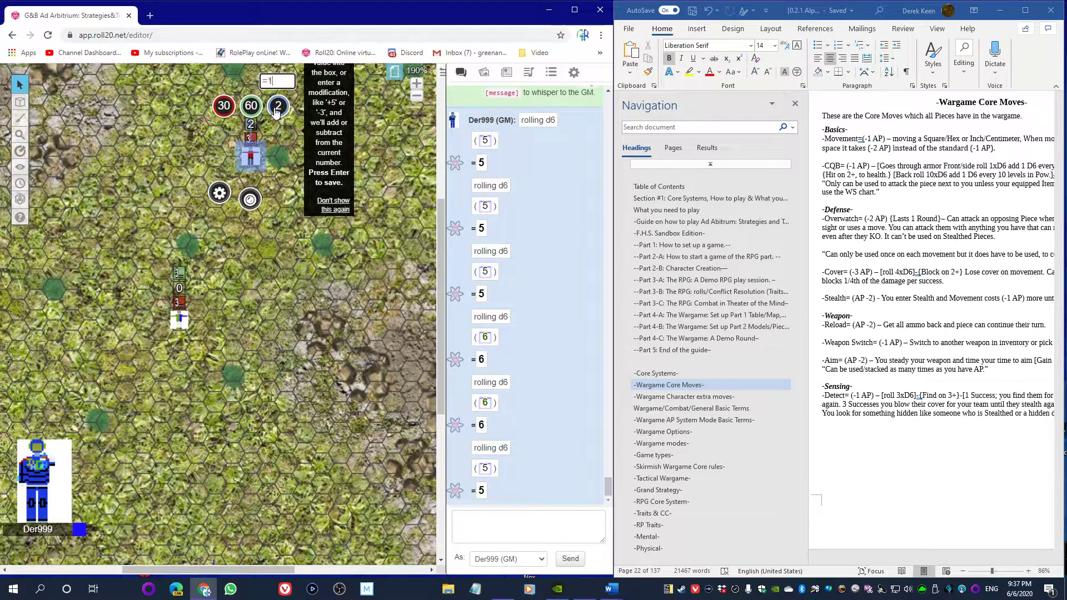
{"action": "key", "text": "Return"}
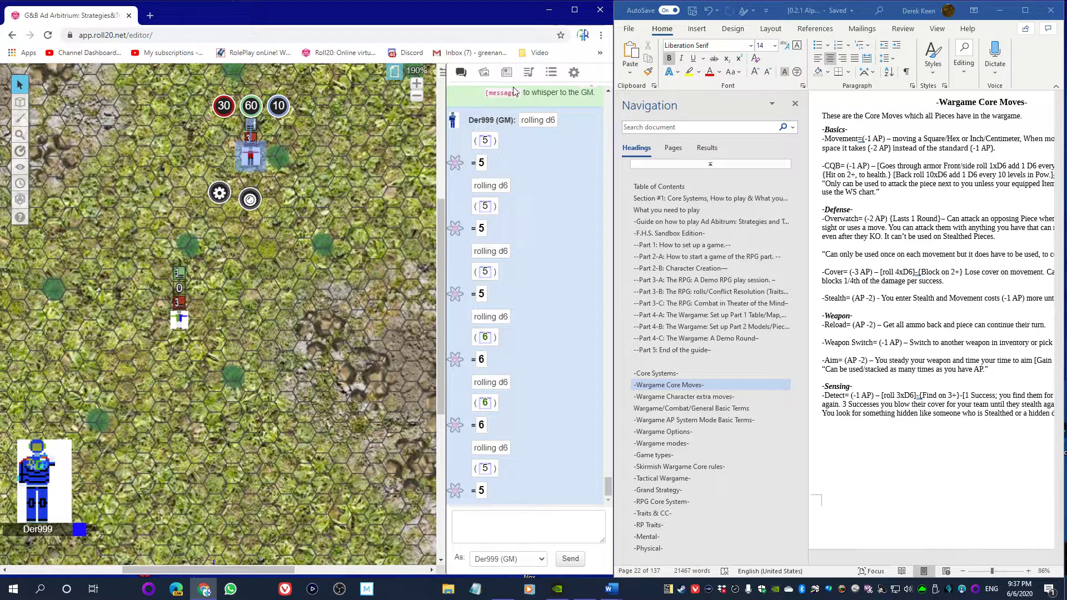
{"action": "scroll", "coordinate": [695, 433], "scroll_direction": "down", "scroll_amount": 15}
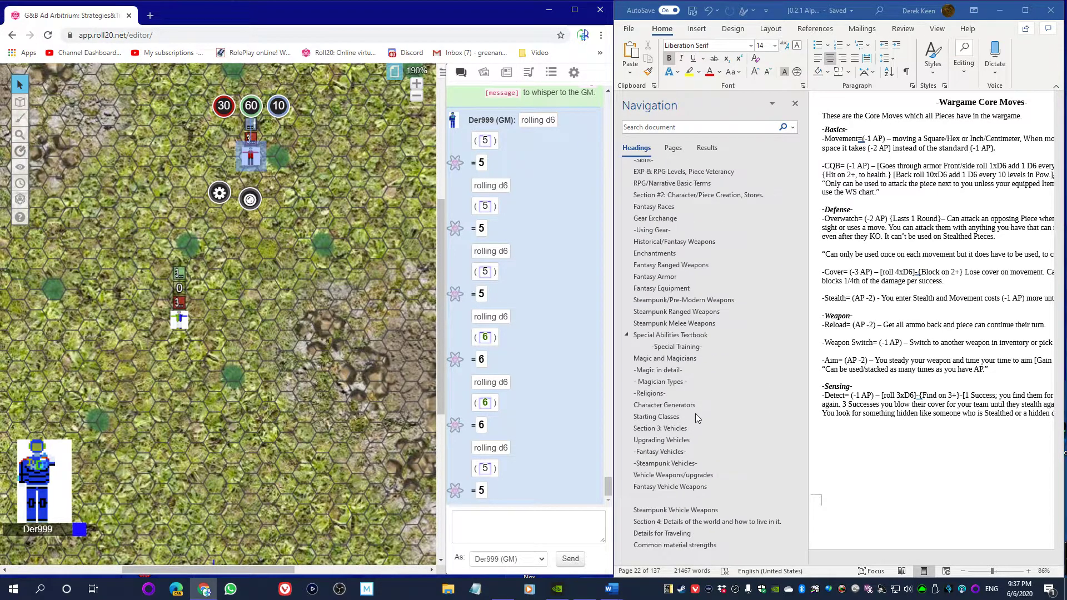
{"action": "scroll", "coordinate": [689, 409], "scroll_direction": "down", "scroll_amount": 7}
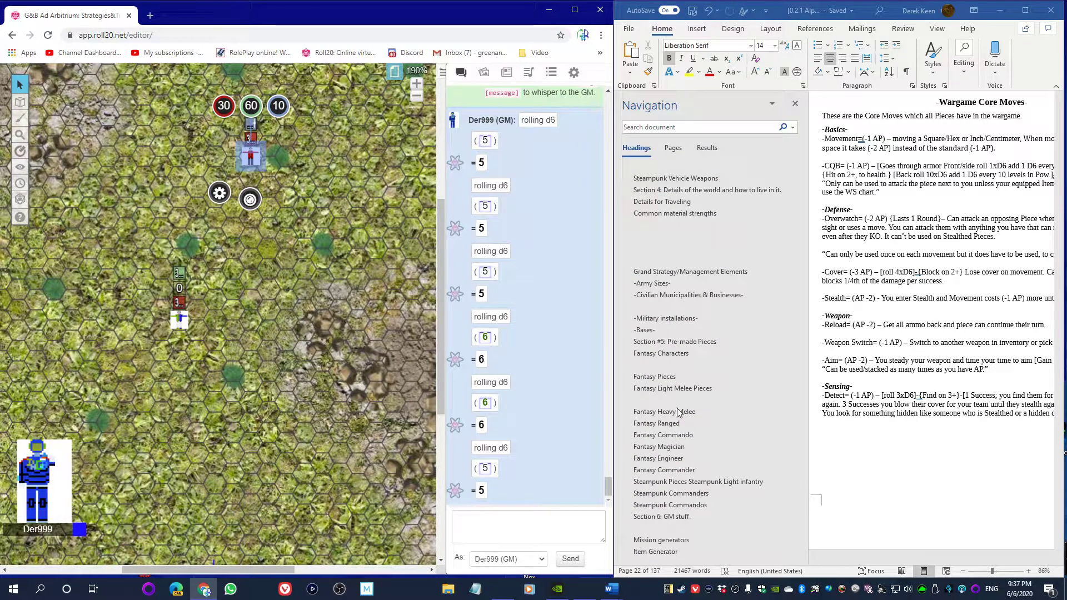
Open the Fantasy Ranged Basic Archer sheet from the Word rulebook's Navigation pane
{"action": "left_click", "coordinate": [671, 344]}
{"action": "left_click", "coordinate": [665, 353]}
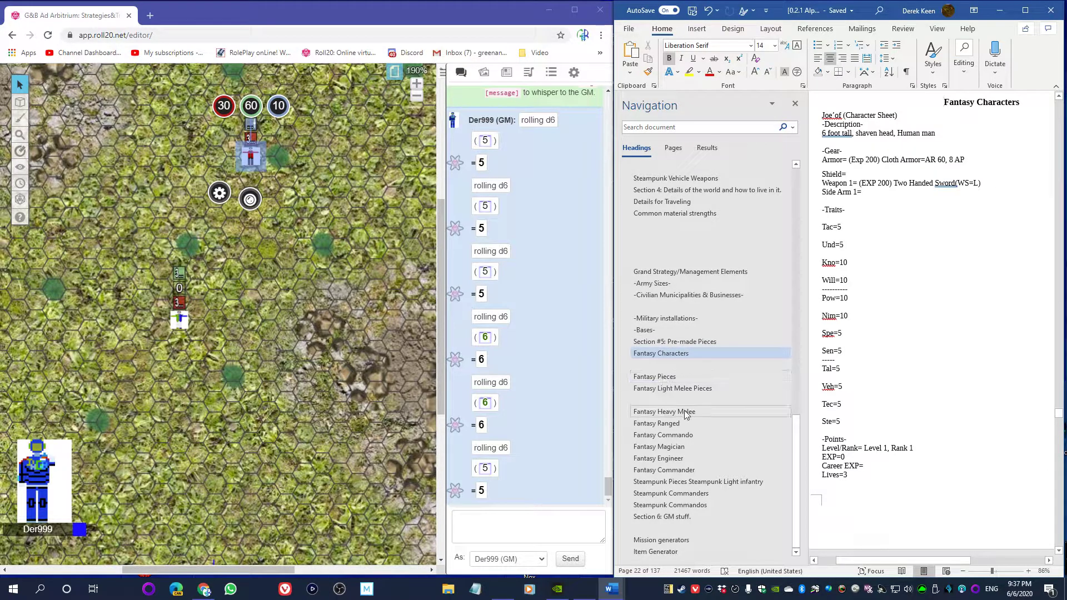
{"action": "left_click", "coordinate": [678, 389]}
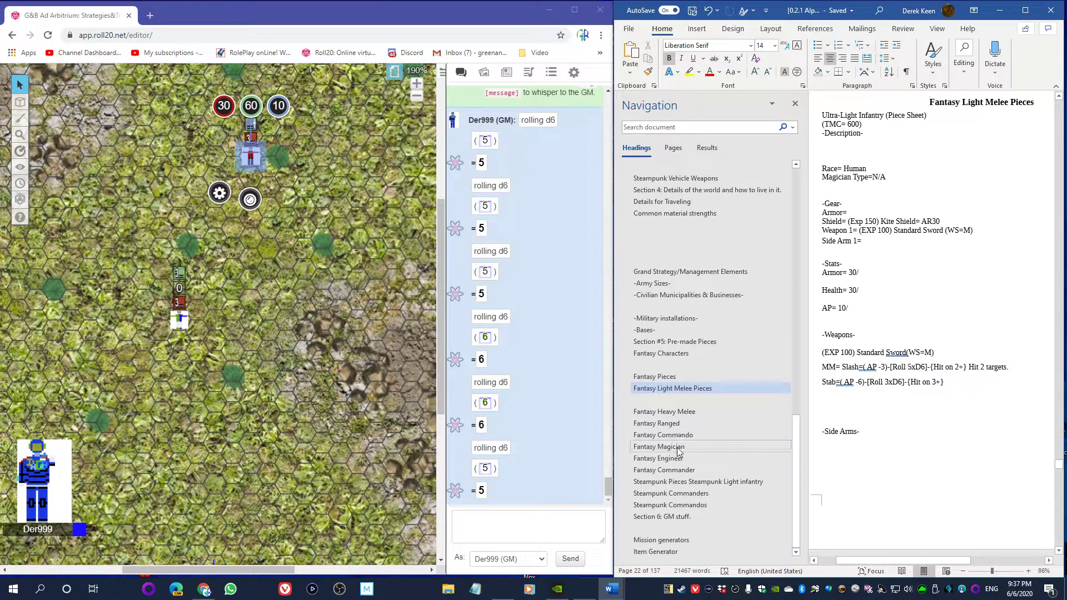
{"action": "left_click", "coordinate": [672, 424]}
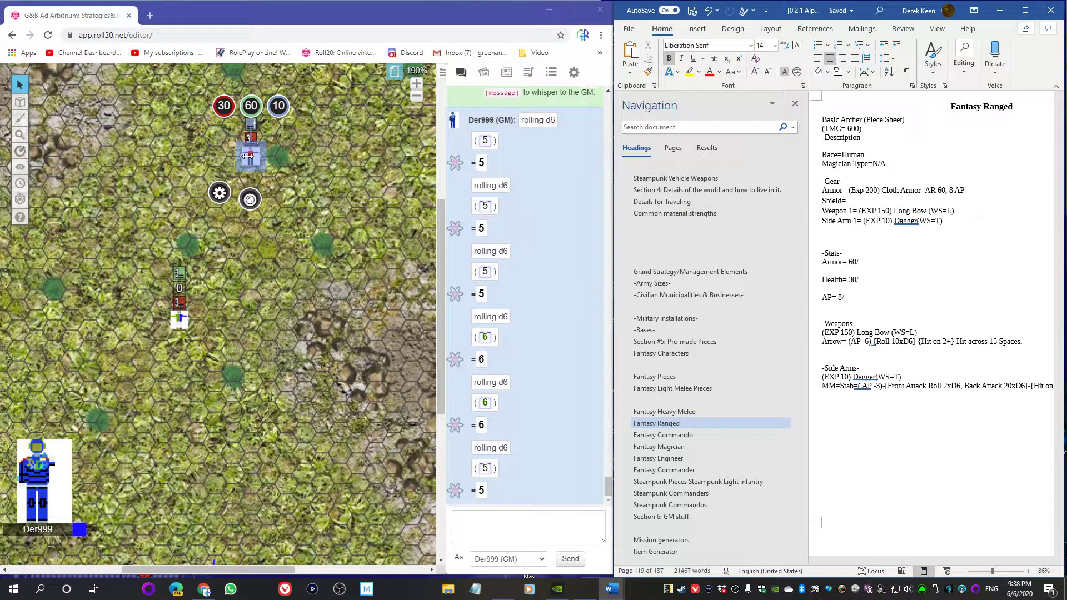
Scroll the Navigation pane headings up and jump back to '-Wargame Core Moves-'
{"action": "scroll", "coordinate": [698, 308], "scroll_direction": "up", "scroll_amount": 8}
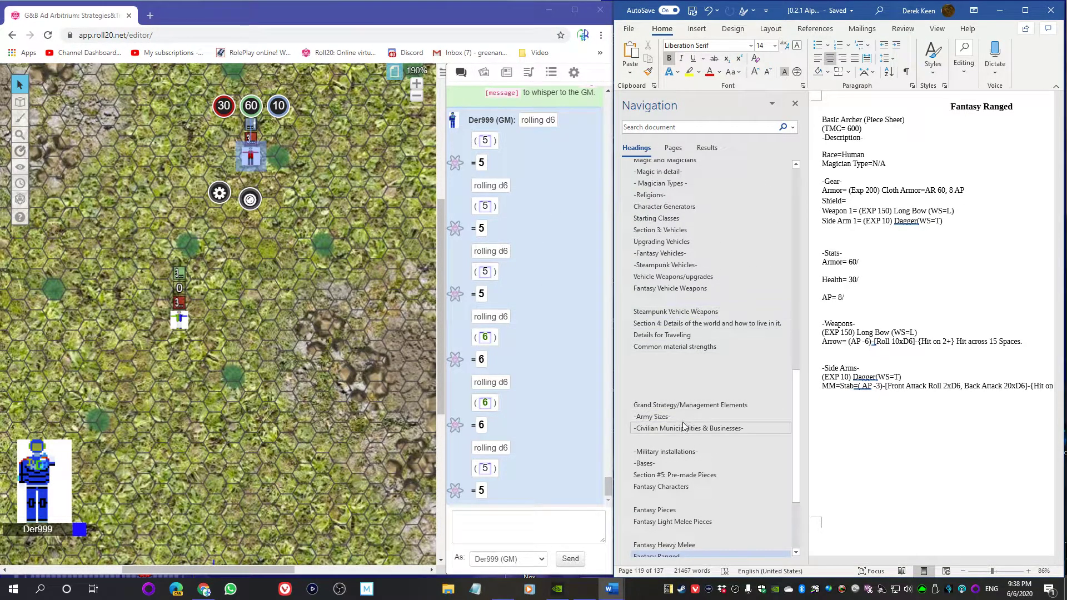
{"action": "scroll", "coordinate": [677, 277], "scroll_direction": "up", "scroll_amount": 5}
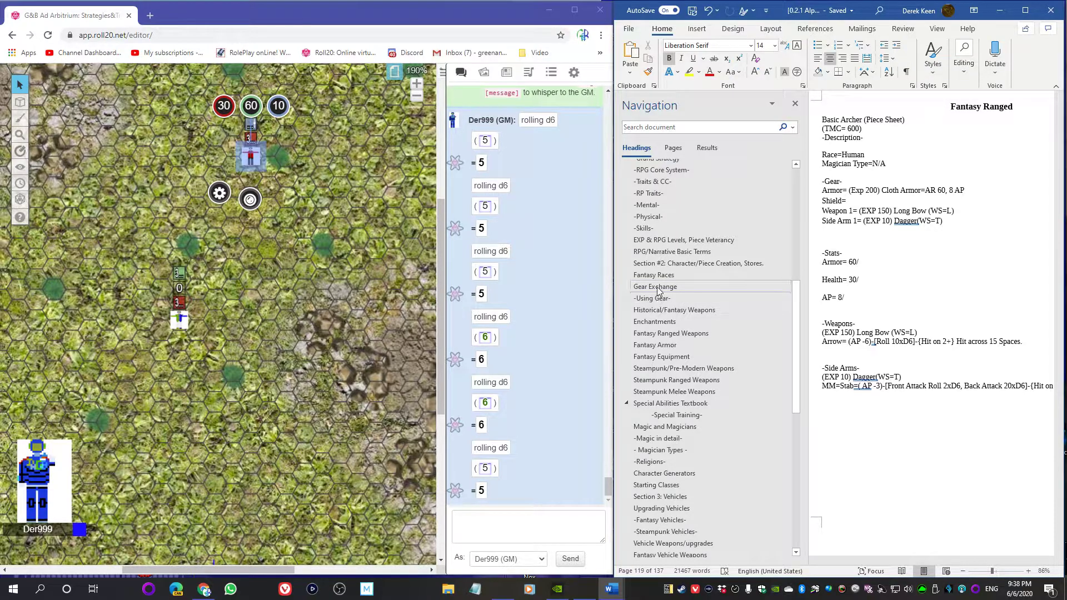
{"action": "scroll", "coordinate": [661, 297], "scroll_direction": "up", "scroll_amount": 6}
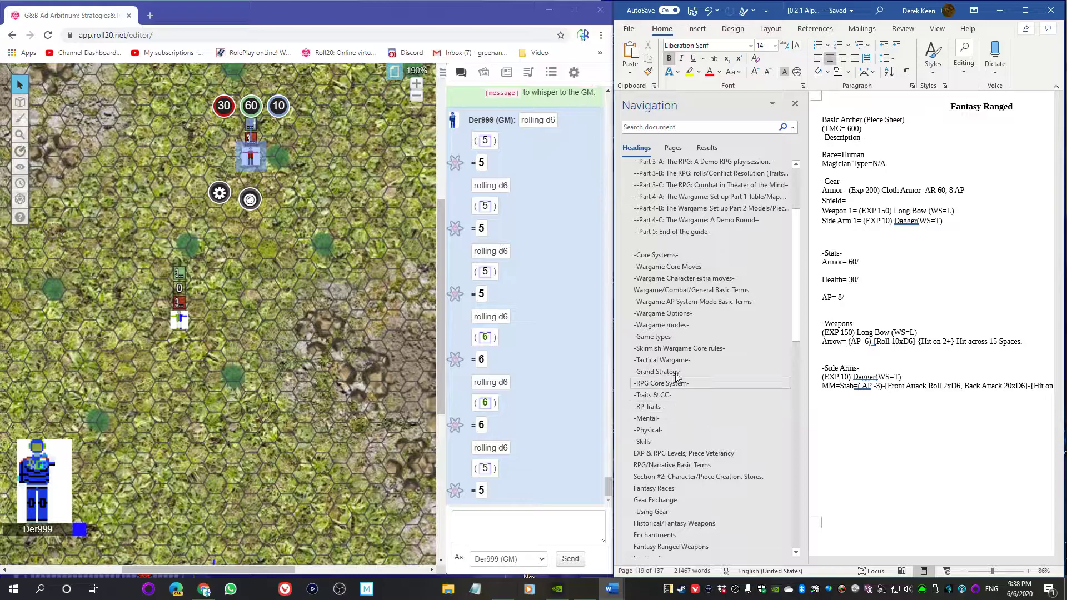
{"action": "left_click", "coordinate": [668, 267]}
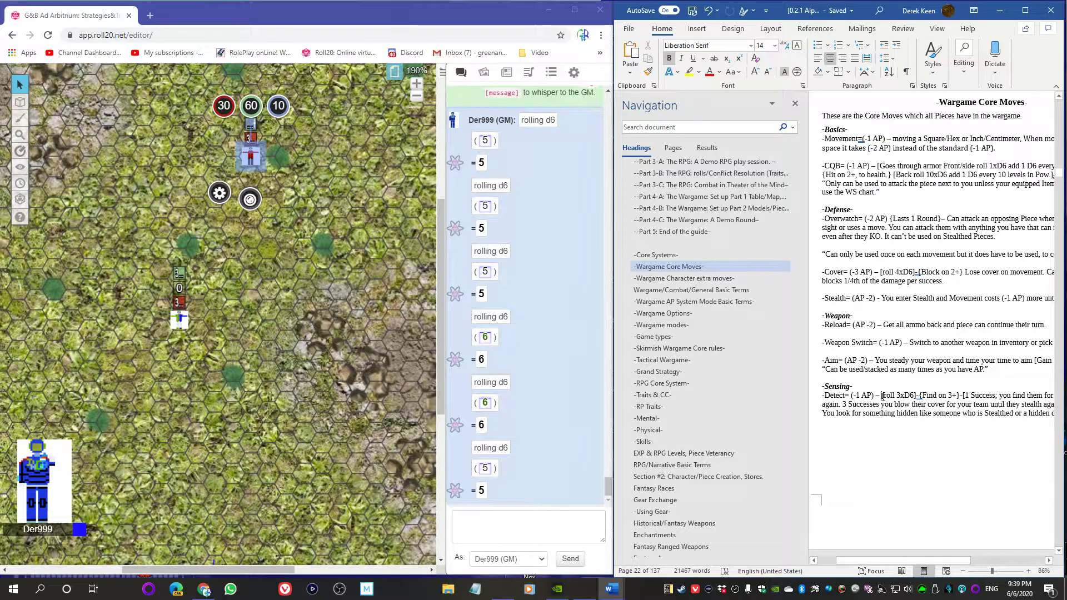
Highlight the Detect rule's dice roll notation in the rulebook, then clear the selection
{"action": "left_click_drag", "start_coordinate": [882, 395], "coordinate": [956, 392]}
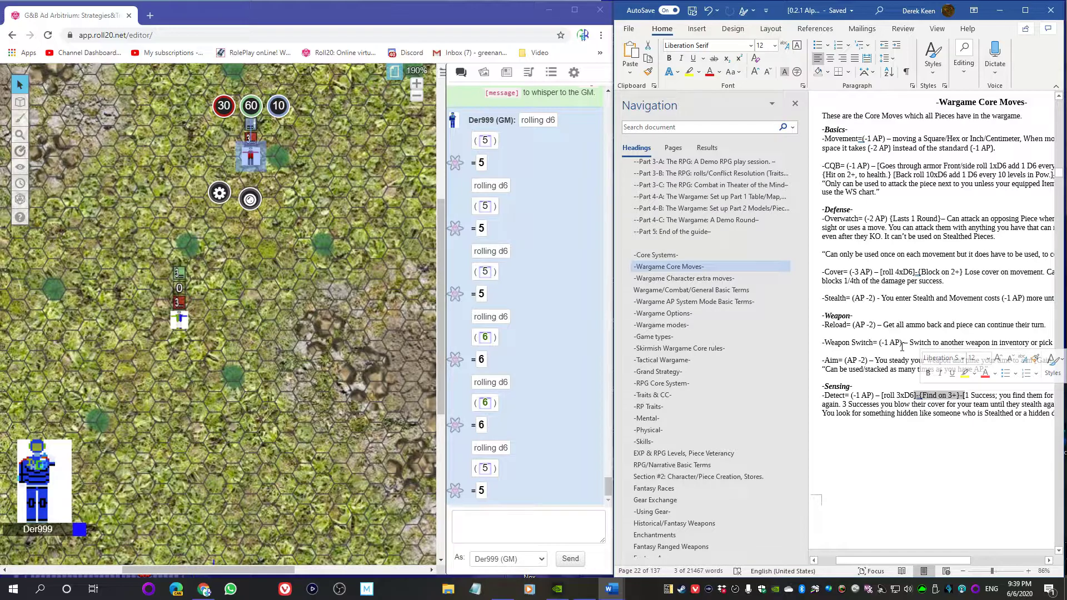
{"action": "left_click", "coordinate": [920, 407]}
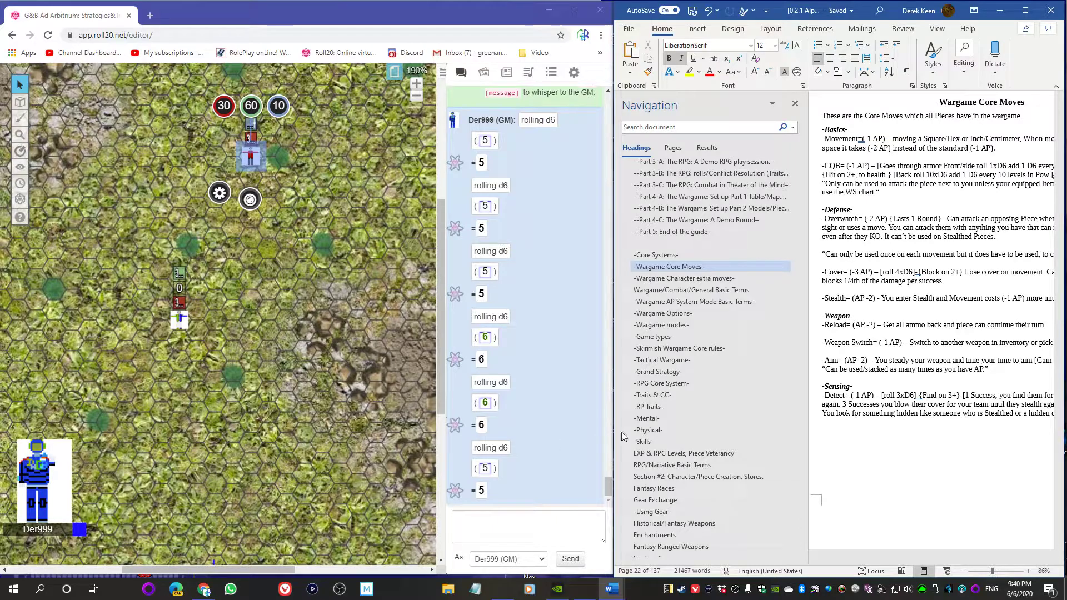
{"action": "mouse_move", "coordinate": [25, 200]}
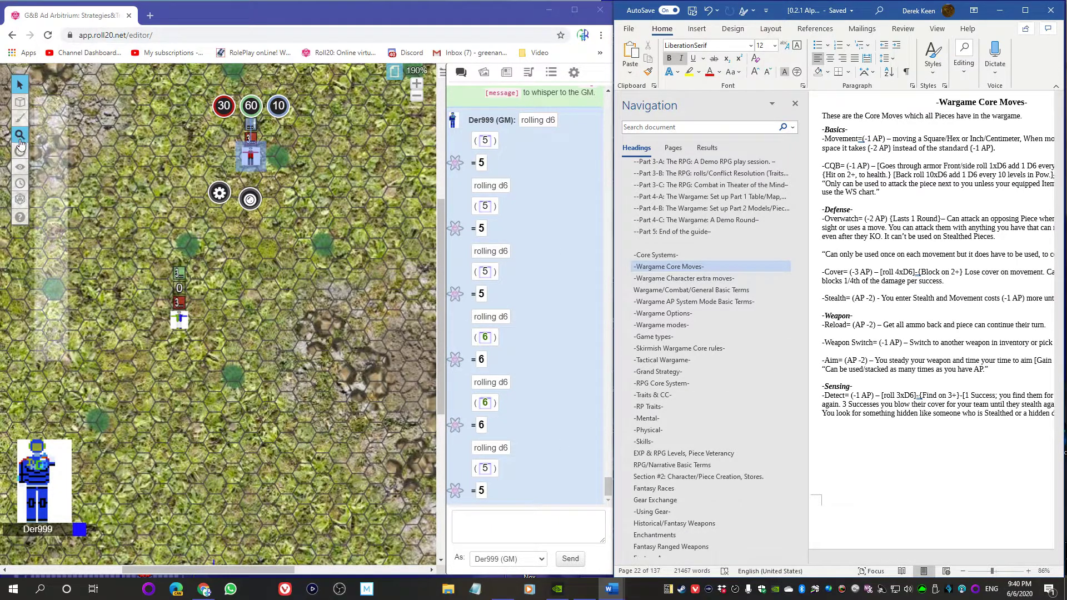
In the Adv. Dice Roller, set the roll to 3 dice of type d6
{"action": "left_click", "coordinate": [72, 333]}
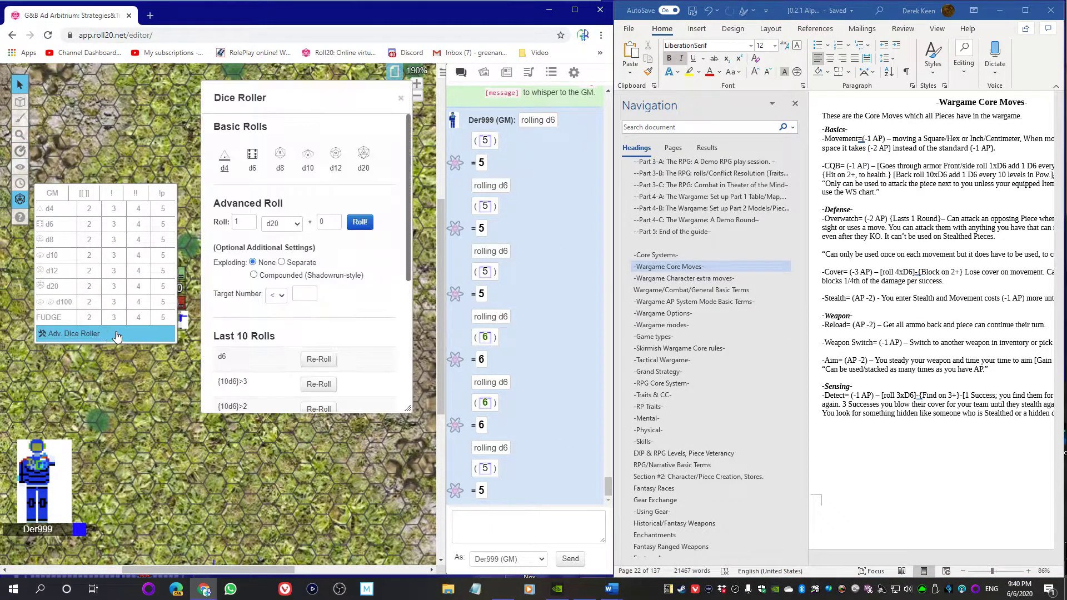
{"action": "left_click", "coordinate": [295, 223]}
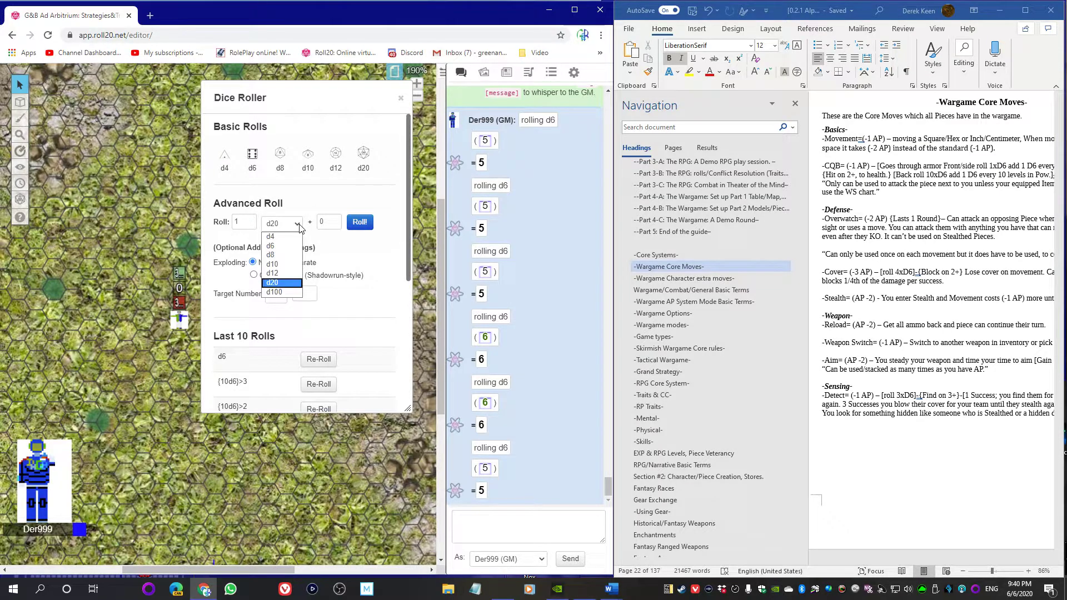
{"action": "left_click", "coordinate": [278, 246]}
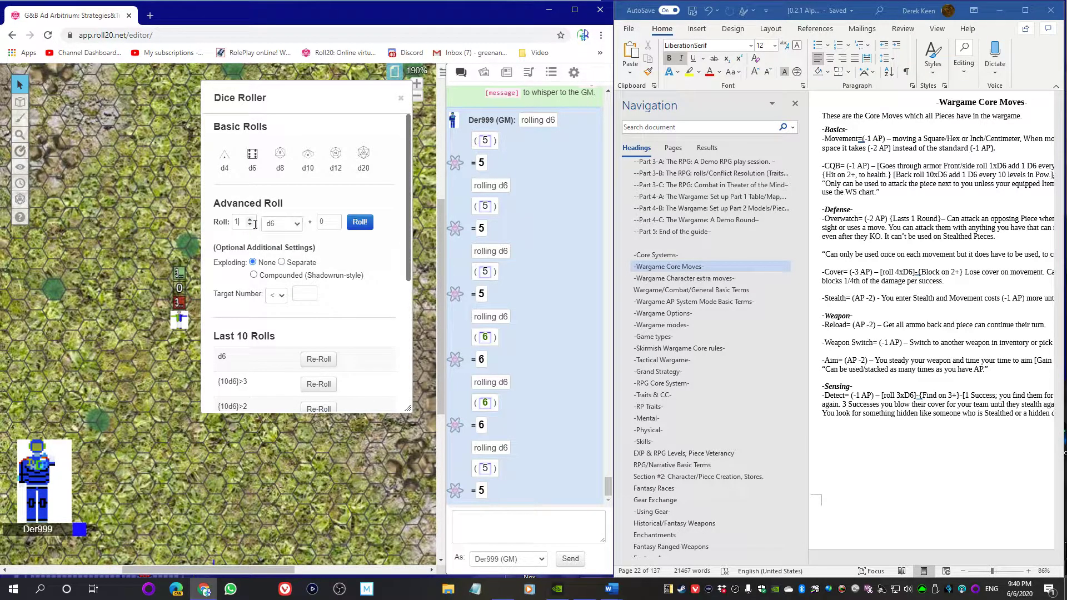
{"action": "left_click", "coordinate": [250, 220]}
{"action": "left_click", "coordinate": [250, 220]}
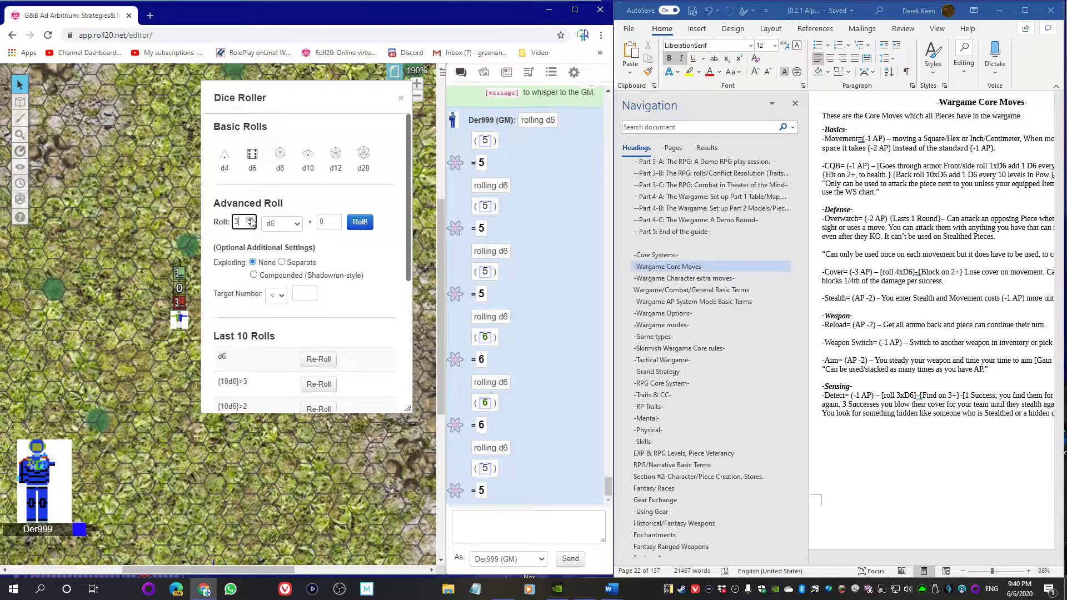
Set Target Number greater than 3, roll for 2 successes, close the roller, and select the blue token
{"action": "left_click", "coordinate": [281, 295]}
{"action": "left_click", "coordinate": [281, 318]}
{"action": "left_click", "coordinate": [308, 292]}
{"action": "left_click", "coordinate": [310, 291]}
{"action": "left_click", "coordinate": [311, 291]}
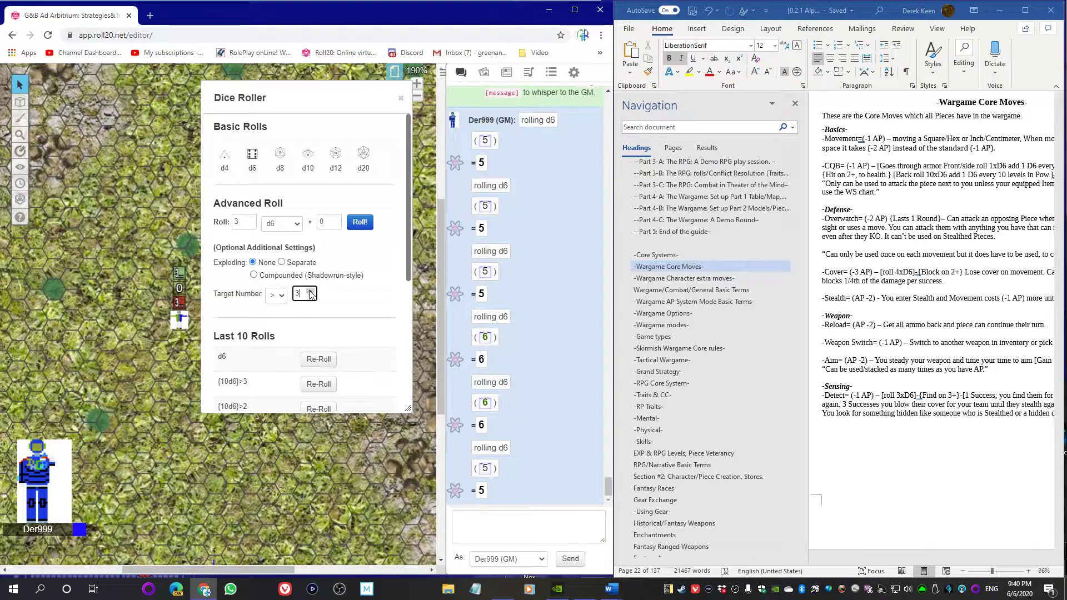
{"action": "left_click", "coordinate": [360, 223]}
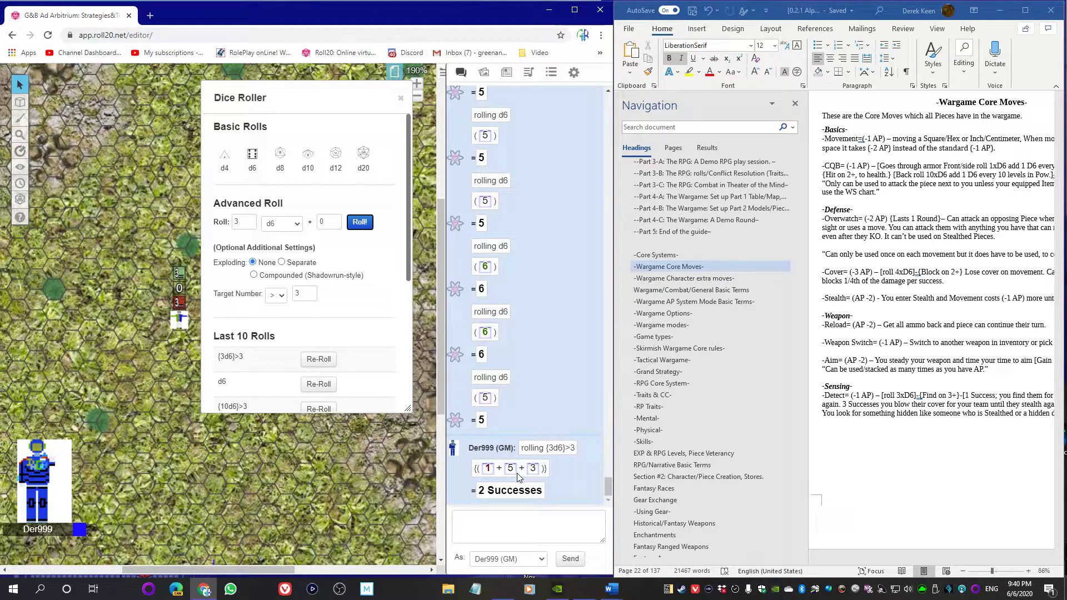
{"action": "left_click", "coordinate": [400, 99]}
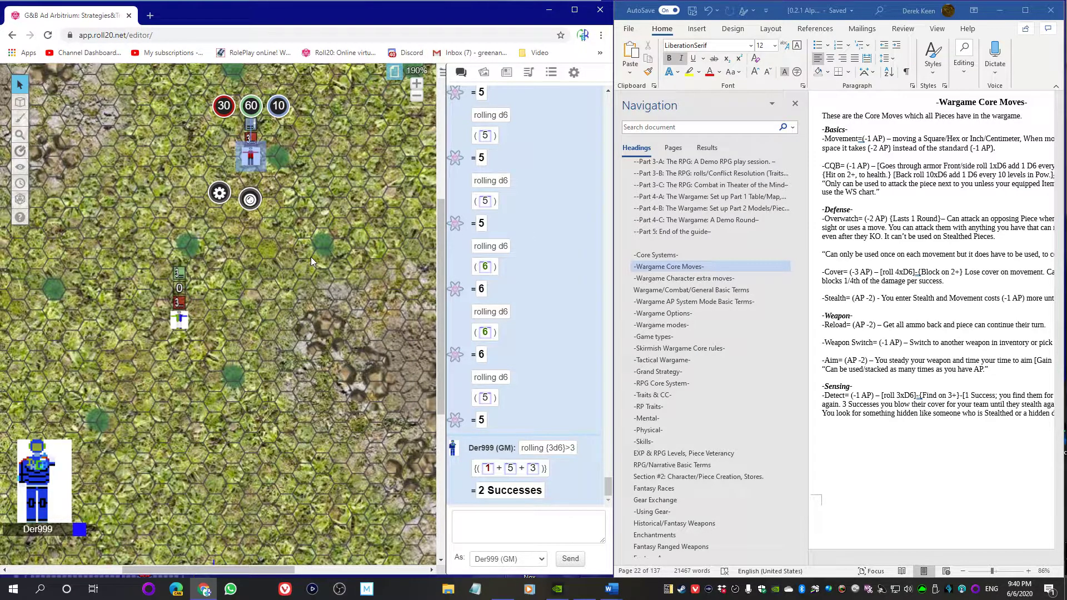
{"action": "left_click", "coordinate": [179, 322]}
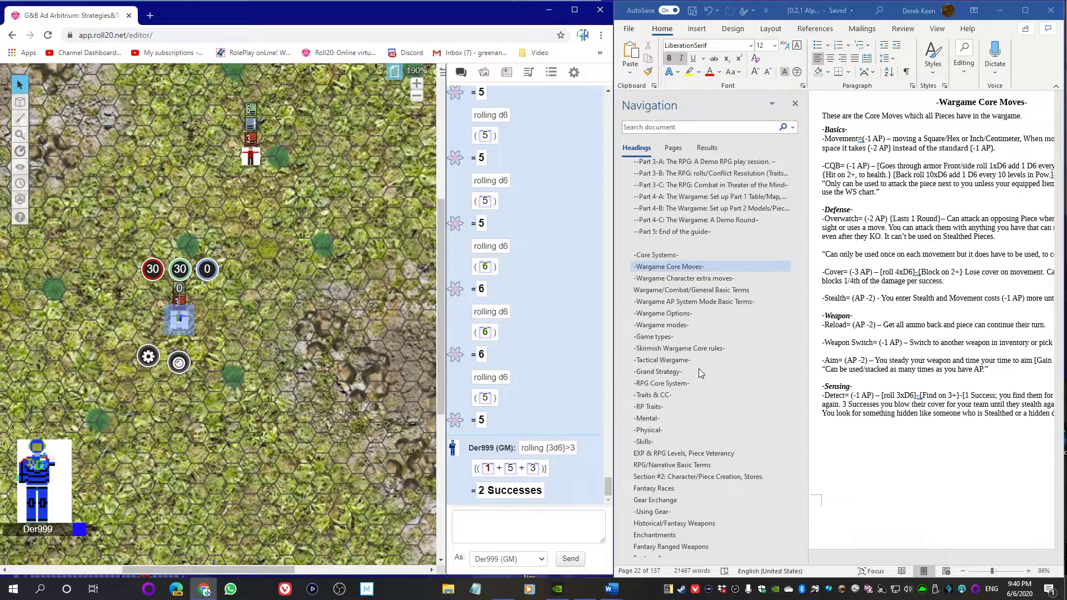
Jump the Word rulebook back to the Fantasy Ranged section
{"action": "scroll", "coordinate": [699, 372], "scroll_direction": "down", "scroll_amount": 10}
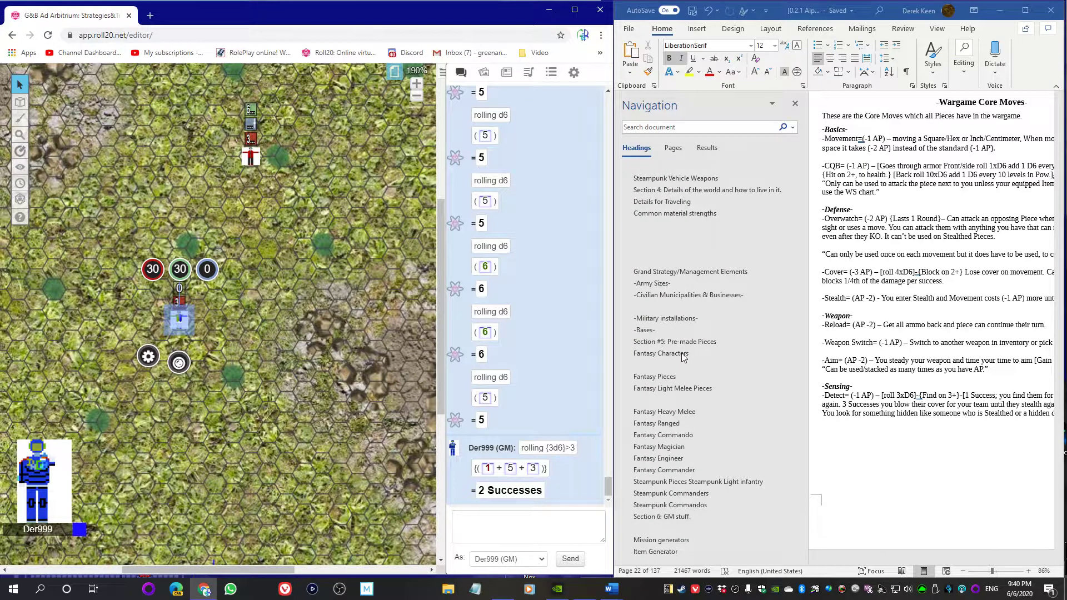
{"action": "left_click", "coordinate": [669, 424]}
{"action": "left_click", "coordinate": [673, 423]}
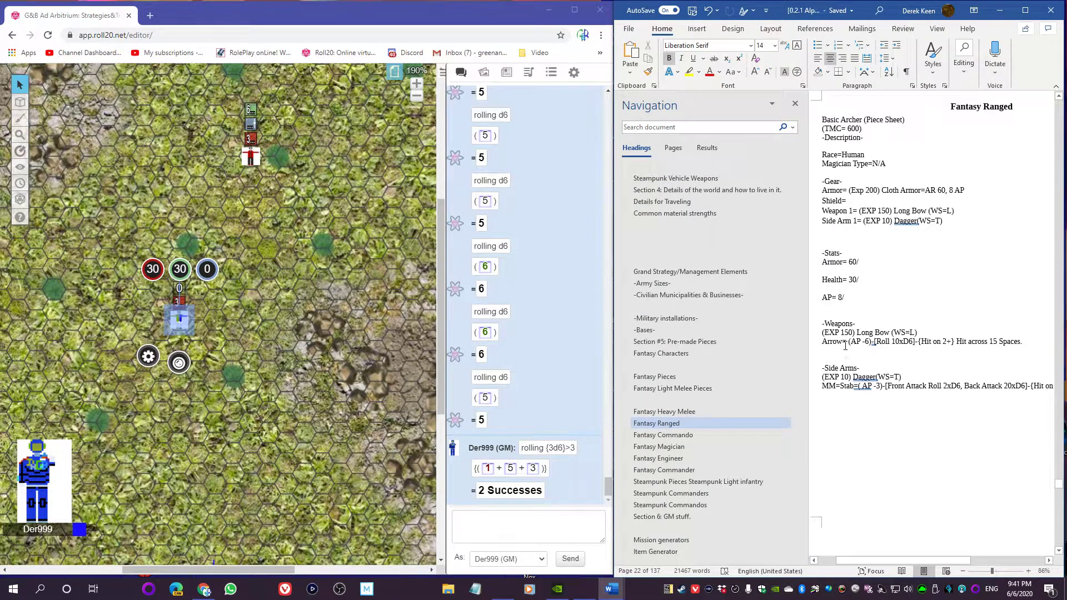
Lower the red token's third bar from 10 to 3 by entering -1, then -6
{"action": "left_click", "coordinate": [251, 158]}
{"action": "left_click", "coordinate": [282, 117]}
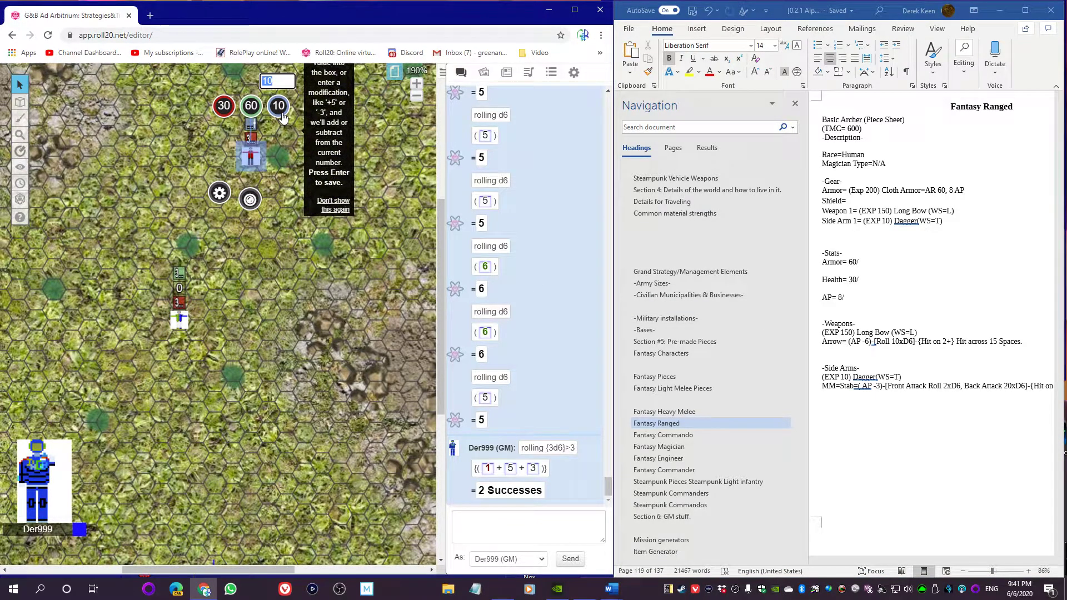
{"action": "type", "text": "-1"}
{"action": "key", "text": "Return"}
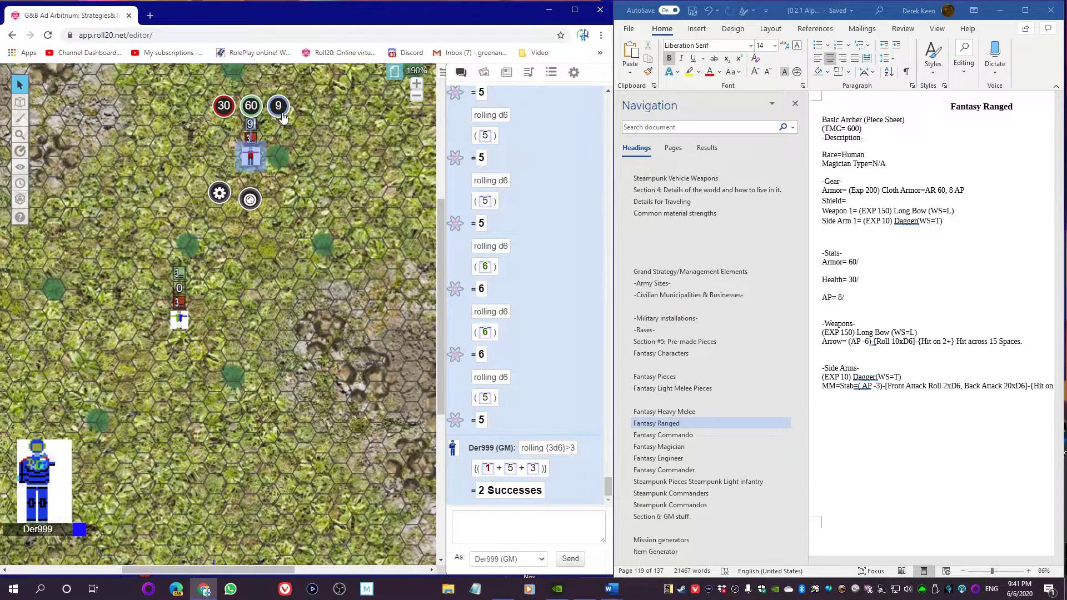
{"action": "left_click", "coordinate": [282, 117]}
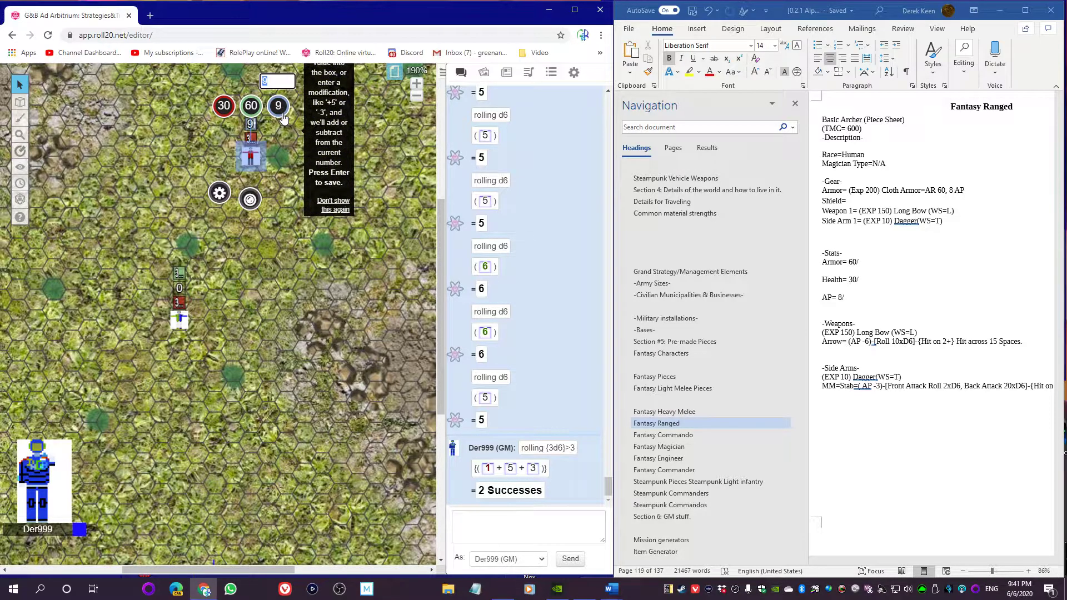
{"action": "type", "text": "-6"}
{"action": "key", "text": "Return"}
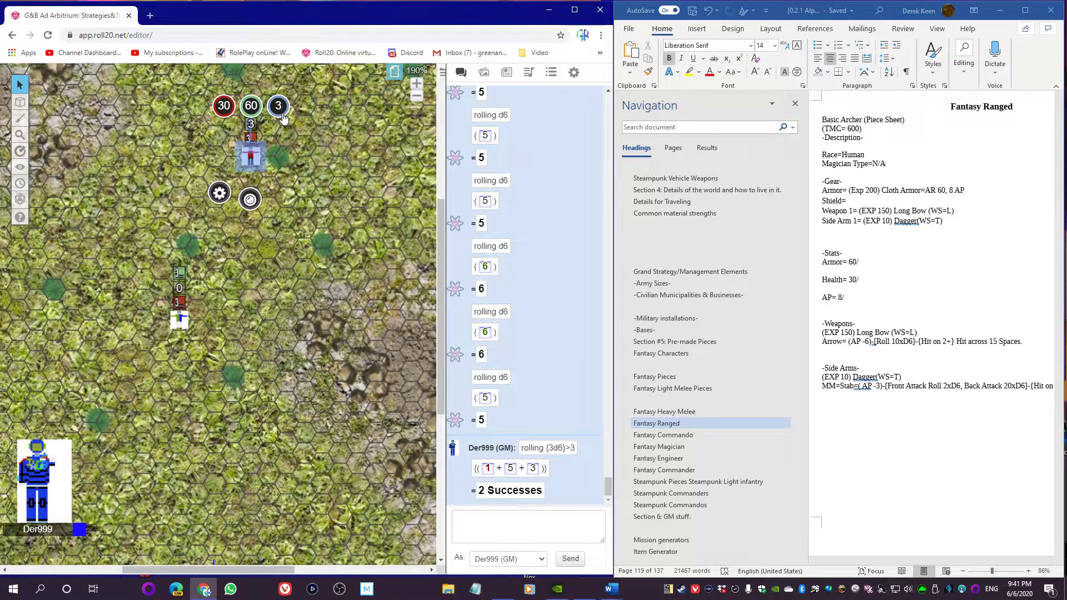
Roll 10d6 with target number above 2 in the Adv. Dice Roller, posting 9 successes to chat
{"action": "mouse_move", "coordinate": [28, 151]}
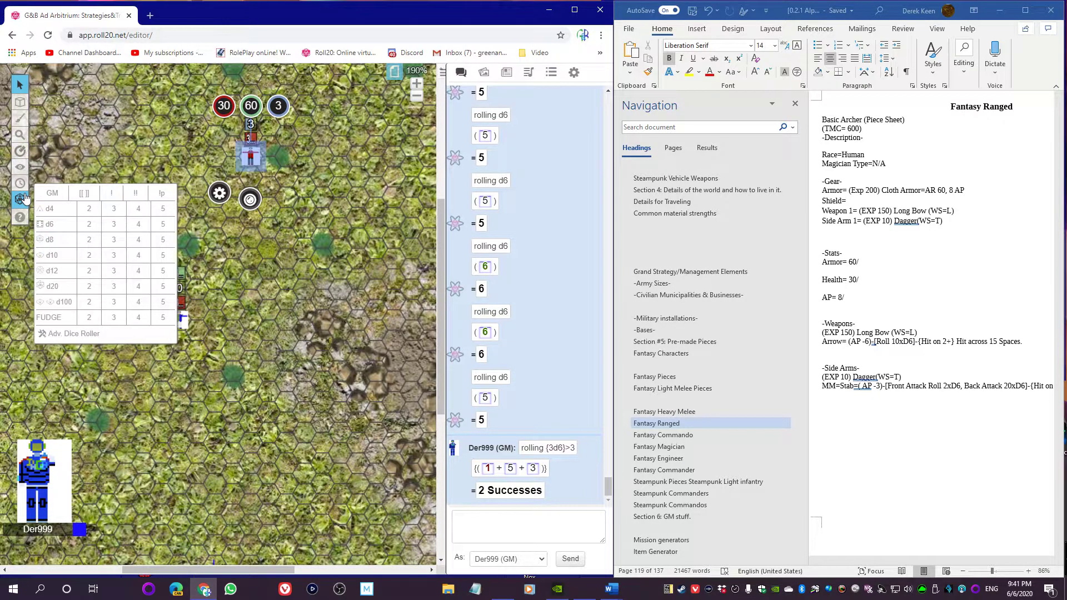
{"action": "mouse_move", "coordinate": [20, 199]}
{"action": "left_click", "coordinate": [83, 334]}
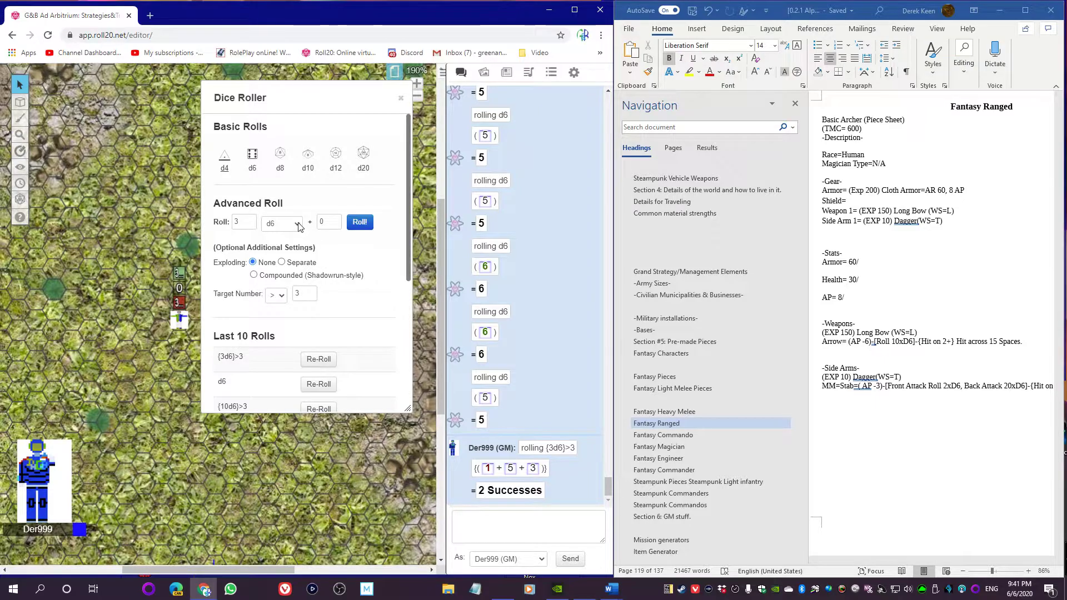
{"action": "left_click", "coordinate": [249, 220]}
{"action": "left_click", "coordinate": [249, 220]}
{"action": "left_click", "coordinate": [249, 220]}
{"action": "left_click", "coordinate": [250, 220]}
{"action": "left_click", "coordinate": [249, 220]}
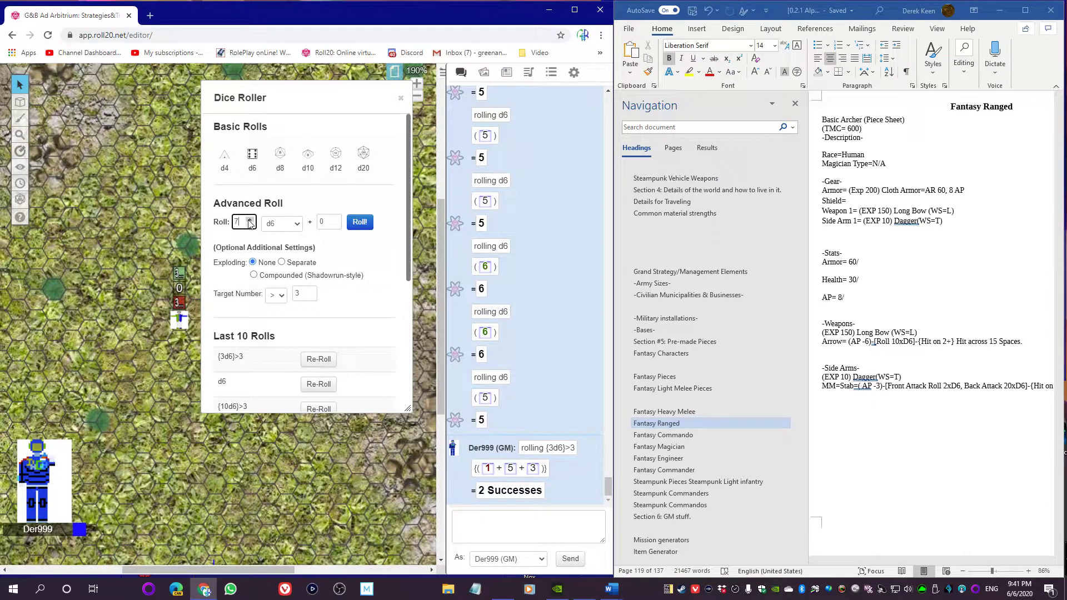
{"action": "left_click", "coordinate": [249, 220]}
{"action": "left_click", "coordinate": [310, 297]}
{"action": "left_click", "coordinate": [360, 223]}
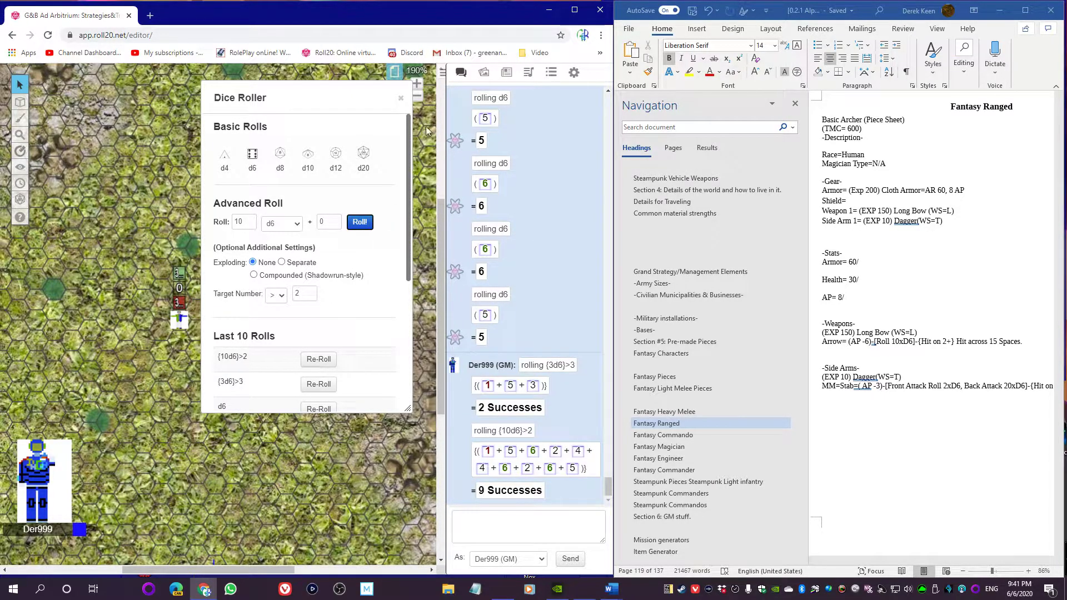
{"action": "left_click", "coordinate": [399, 99]}
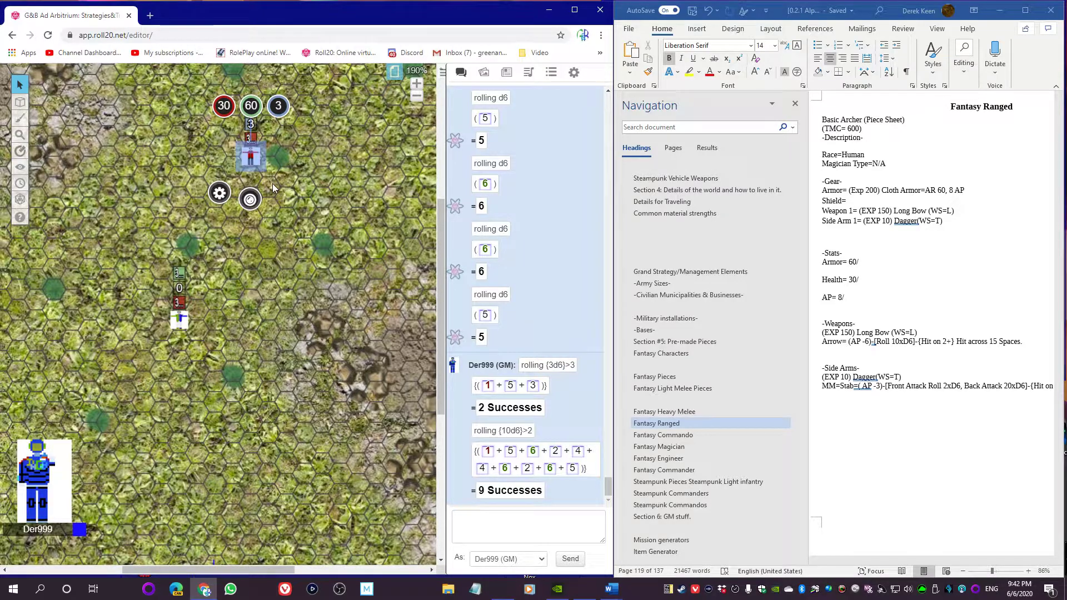
Jump the Word rulebook to the Wargame Core Moves section
{"action": "scroll", "coordinate": [682, 342], "scroll_direction": "up", "scroll_amount": 5}
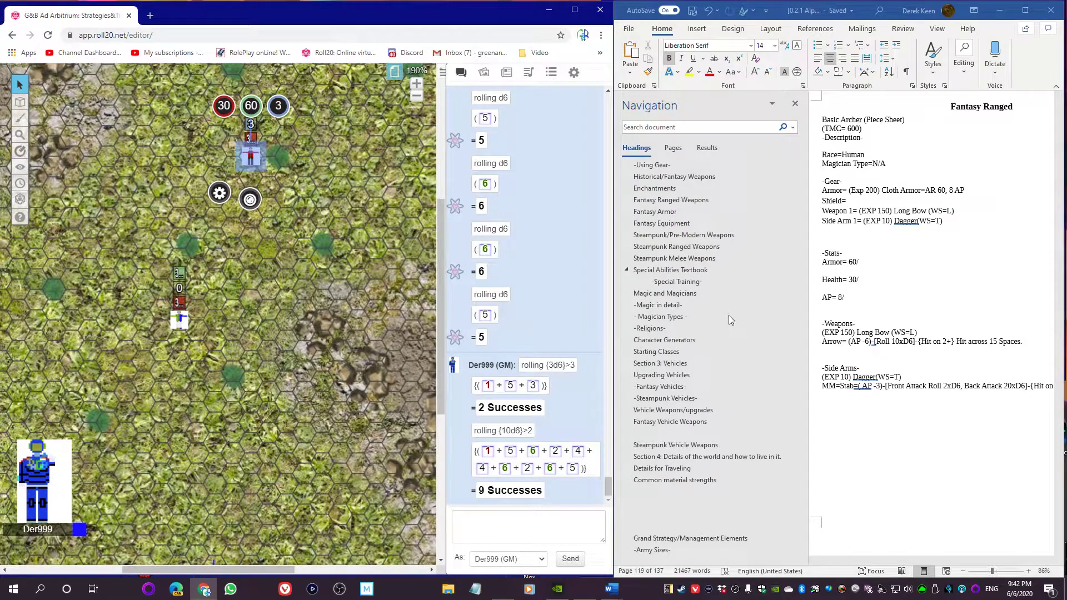
{"action": "scroll", "coordinate": [723, 325], "scroll_direction": "down", "scroll_amount": 4}
{"action": "scroll", "coordinate": [689, 400], "scroll_direction": "up", "scroll_amount": 4}
{"action": "scroll", "coordinate": [682, 383], "scroll_direction": "up", "scroll_amount": 3}
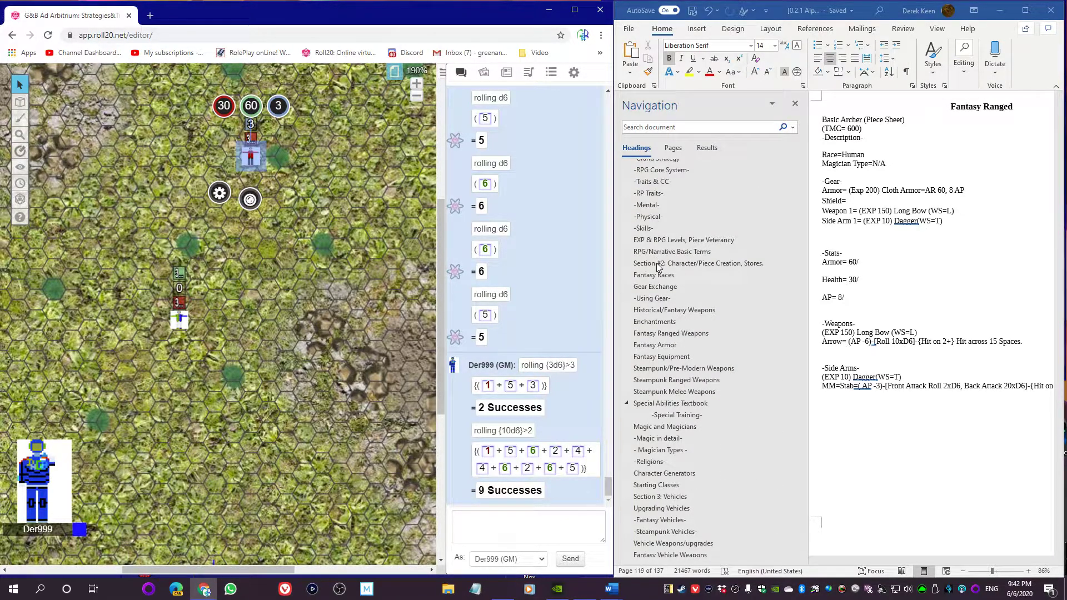
{"action": "scroll", "coordinate": [655, 250], "scroll_direction": "up", "scroll_amount": 1}
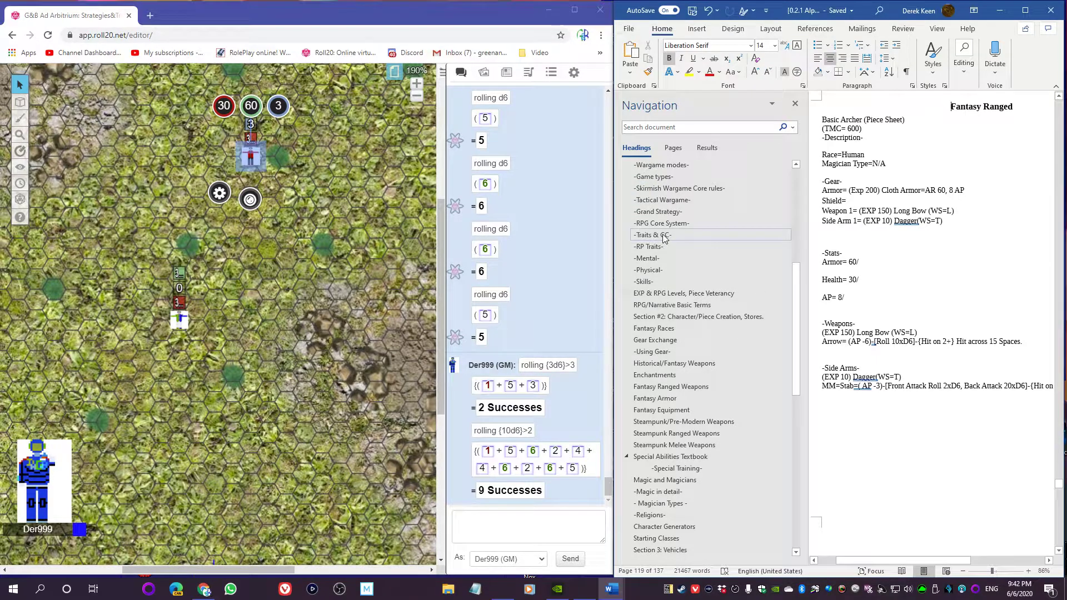
{"action": "scroll", "coordinate": [664, 267], "scroll_direction": "up", "scroll_amount": 4}
{"action": "left_click", "coordinate": [676, 321]}
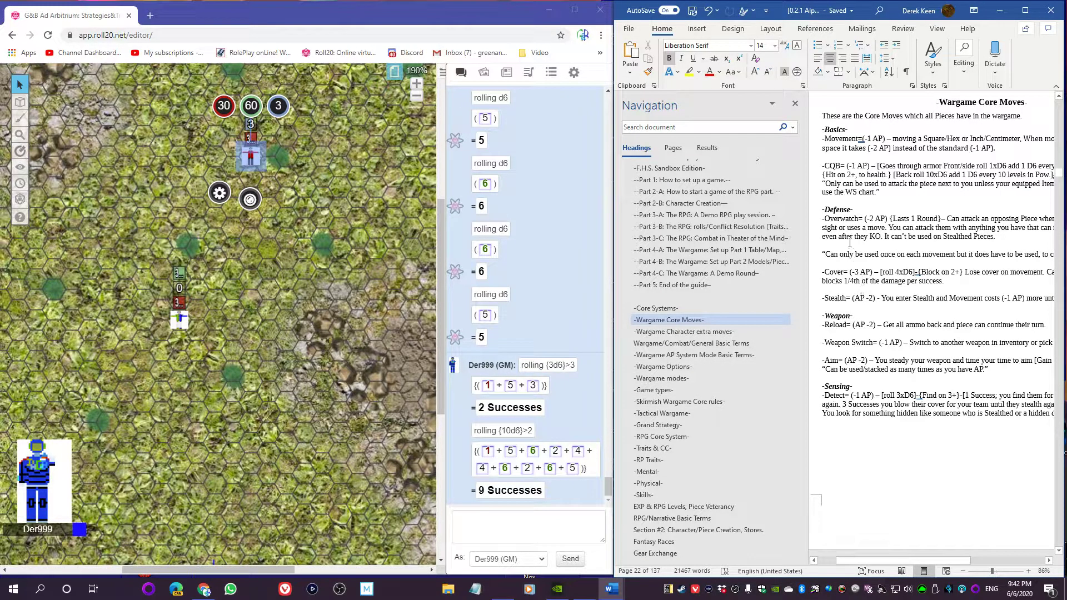
Lower the top token's third bar from 3 to 1 by entering -2
{"action": "left_click", "coordinate": [280, 107]}
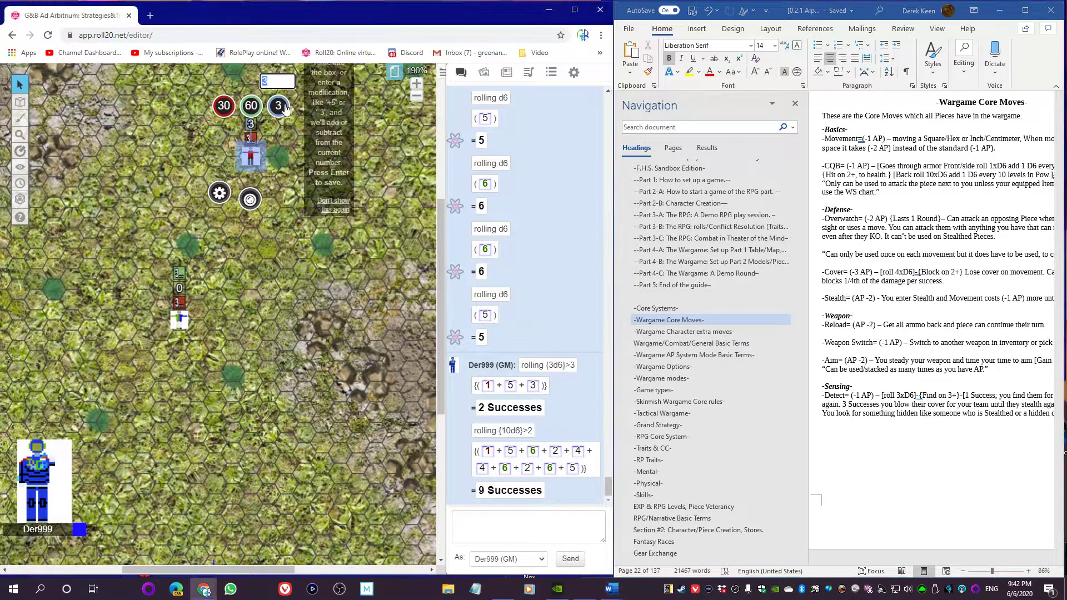
{"action": "type", "text": "-"}
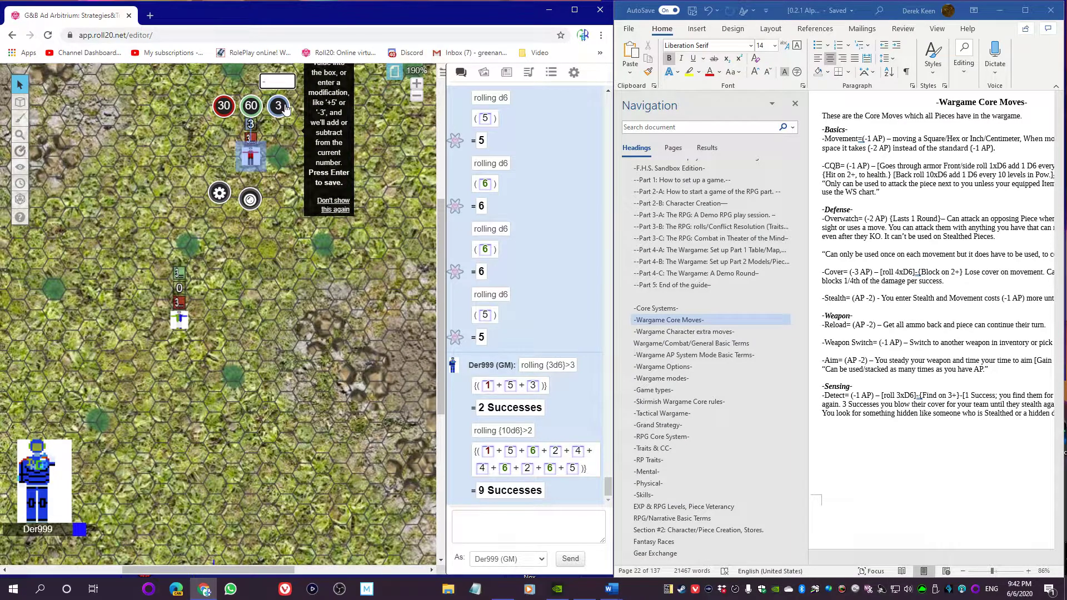
{"action": "type", "text": "2"}
{"action": "key", "text": "Return"}
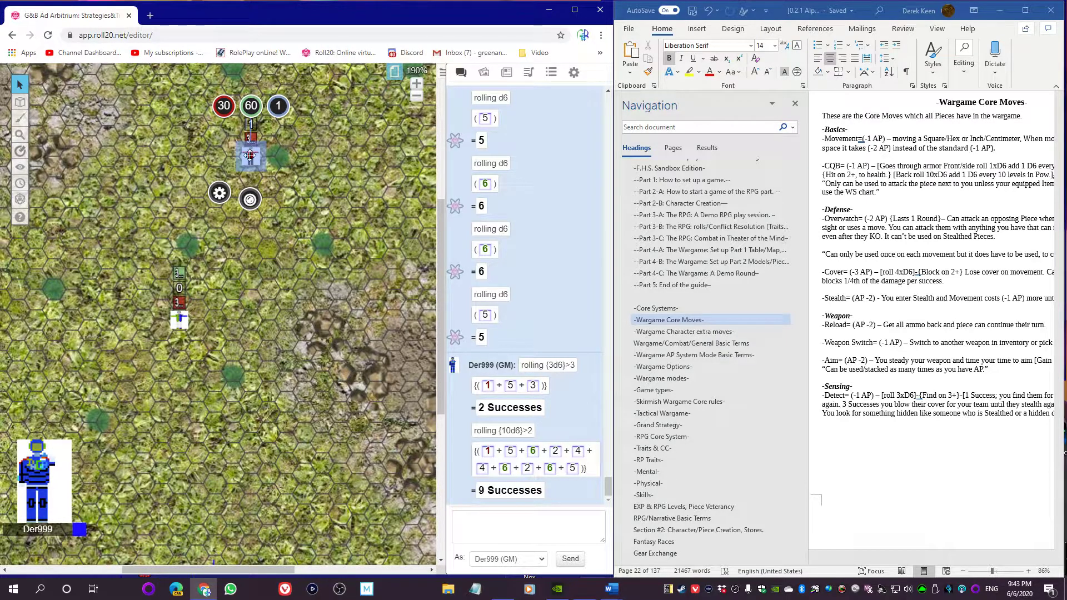
Move the top token one hex up-left and cut its third bar from 1 to 0
{"action": "left_click_drag", "start_coordinate": [250, 155], "coordinate": [228, 143]}
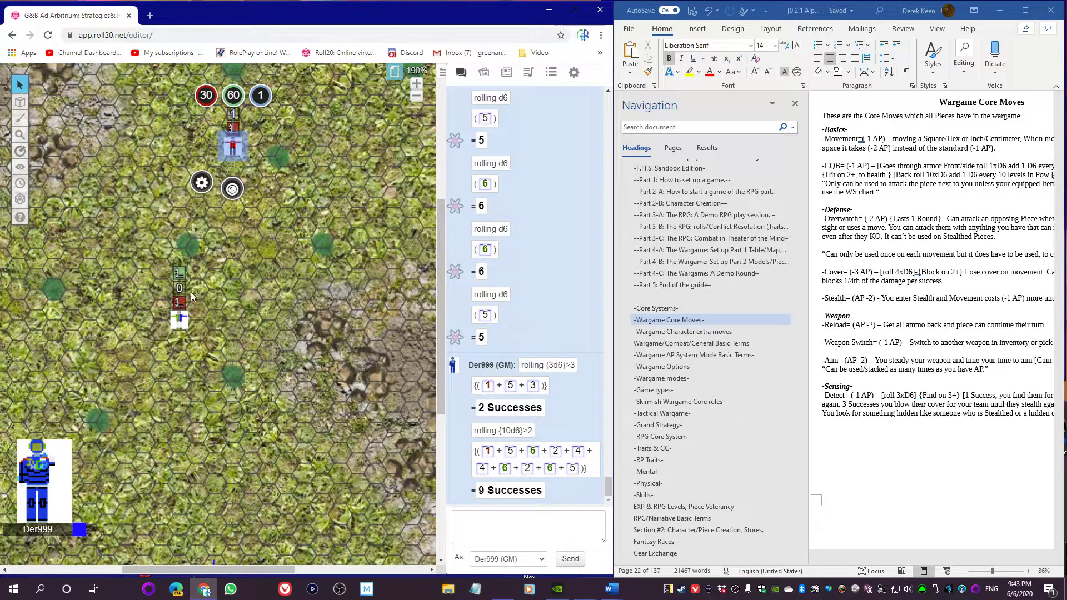
{"action": "scroll", "coordinate": [284, 141], "scroll_direction": "up", "scroll_amount": 2}
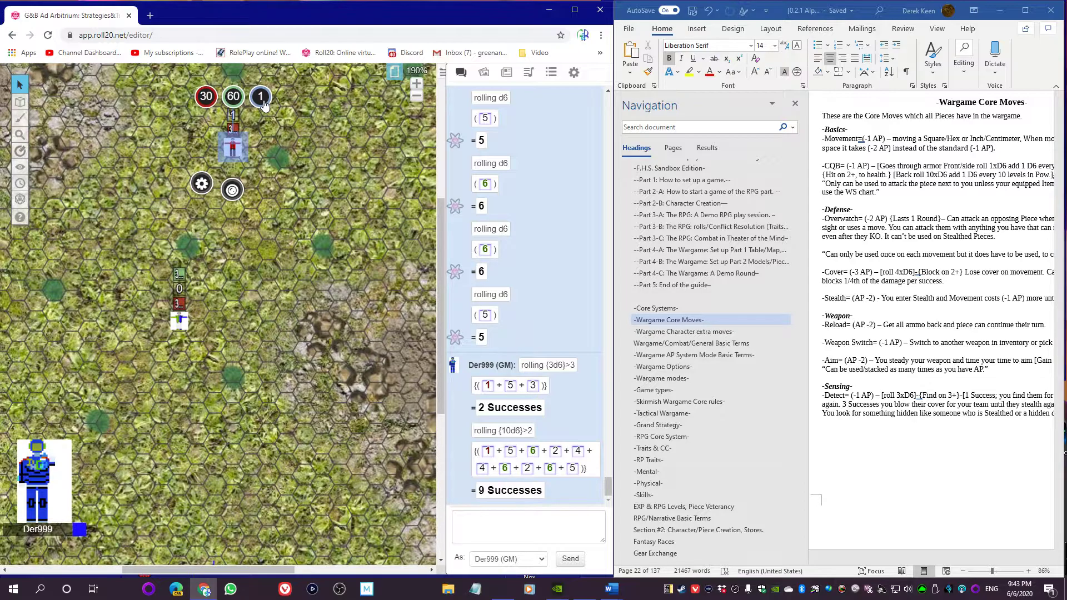
{"action": "left_click", "coordinate": [261, 149]}
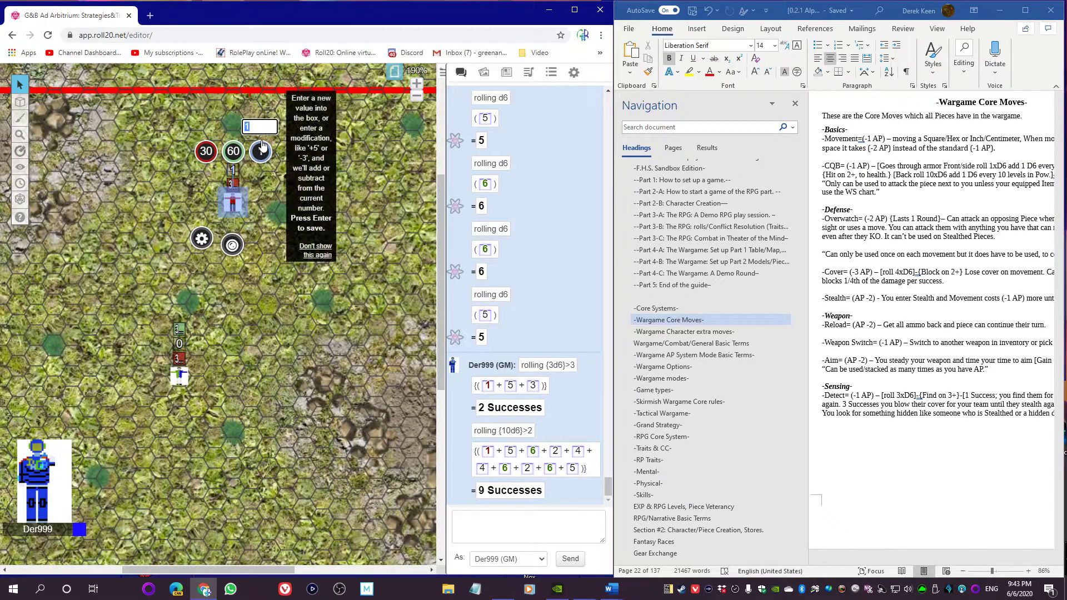
{"action": "type", "text": "-1"}
{"action": "key", "text": "Return"}
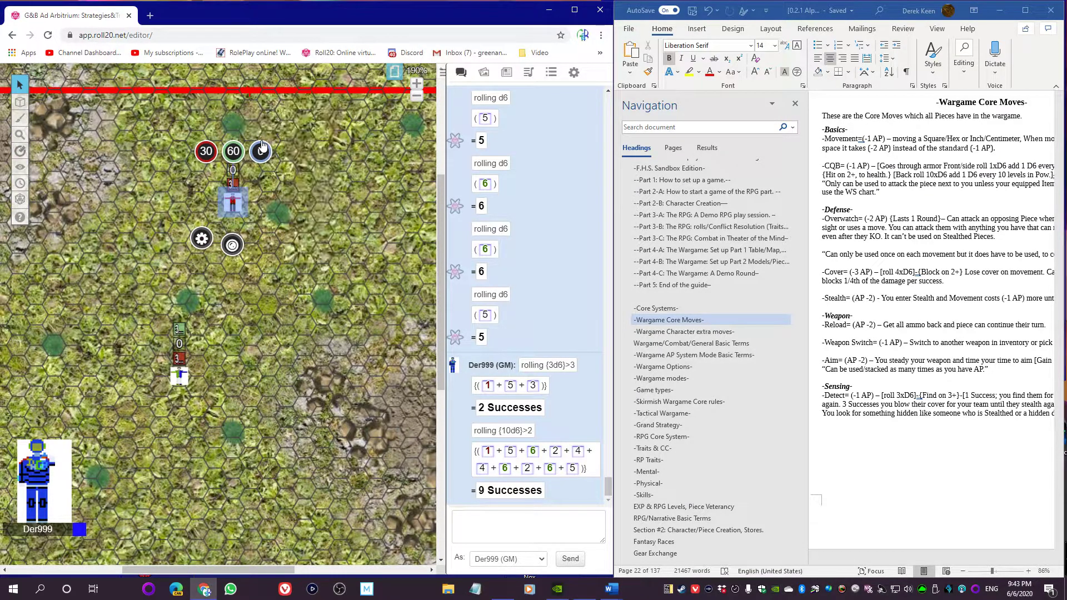
{"action": "left_click", "coordinate": [275, 215]}
{"action": "scroll", "coordinate": [261, 267], "scroll_direction": "down", "scroll_amount": 2}
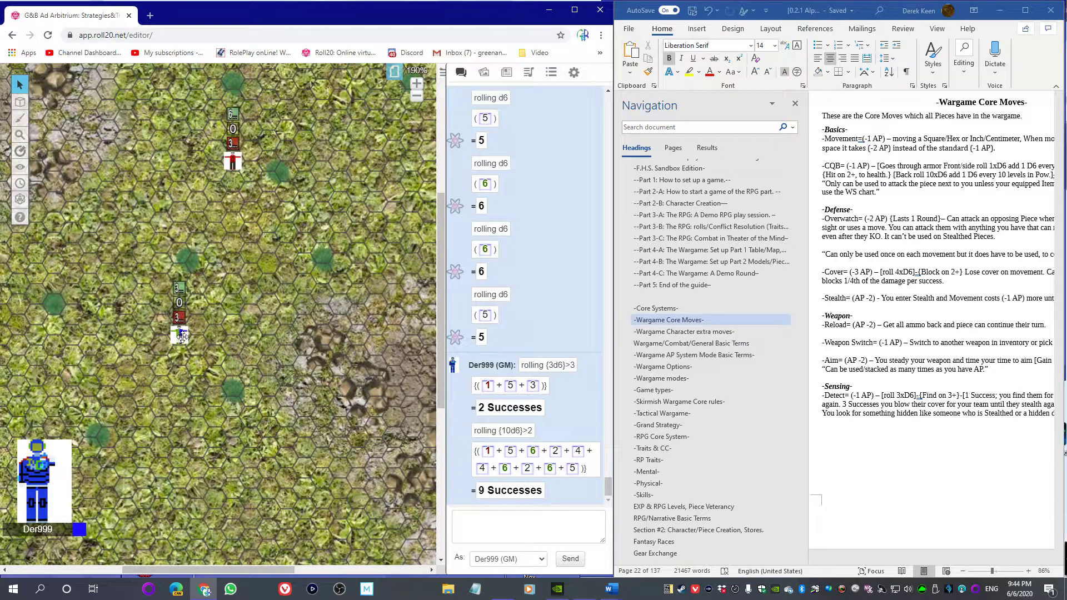
Select the lower blue token and move it up one hex
{"action": "left_click", "coordinate": [182, 337]}
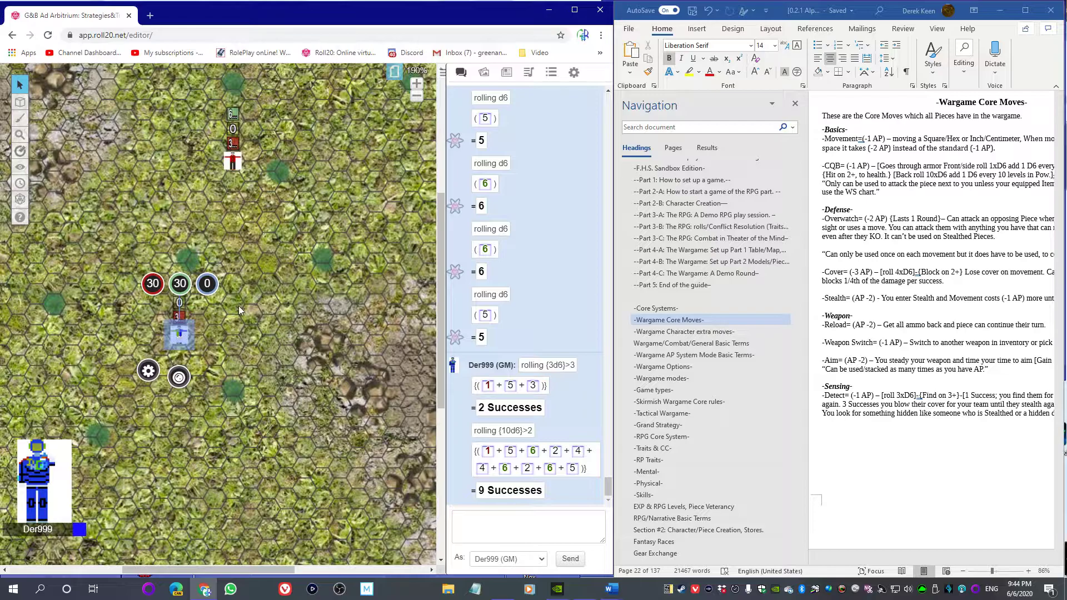
{"action": "left_click", "coordinate": [165, 268]}
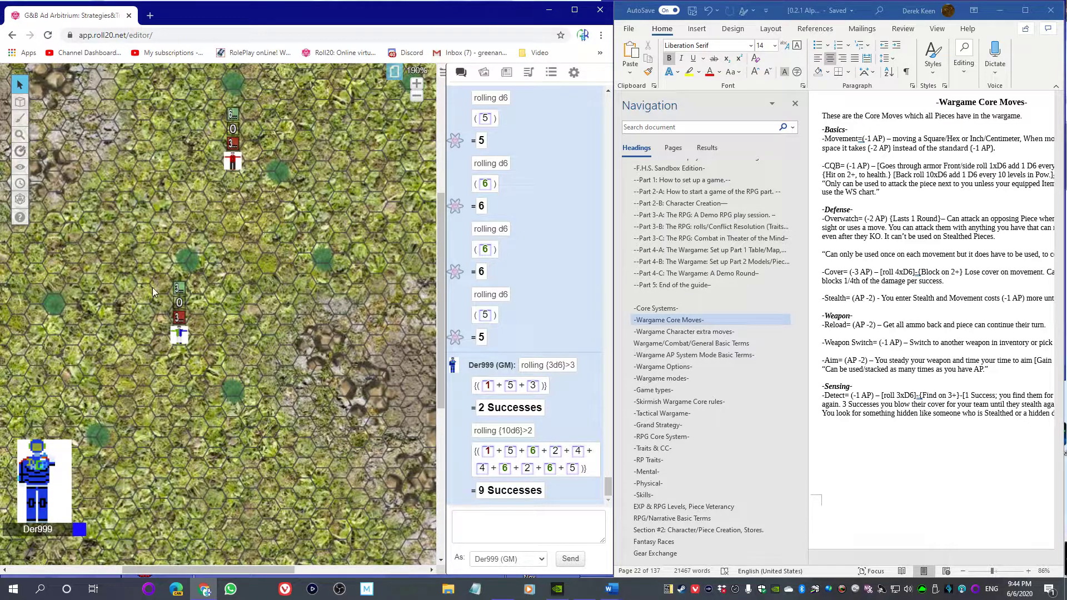
{"action": "left_click", "coordinate": [181, 336]}
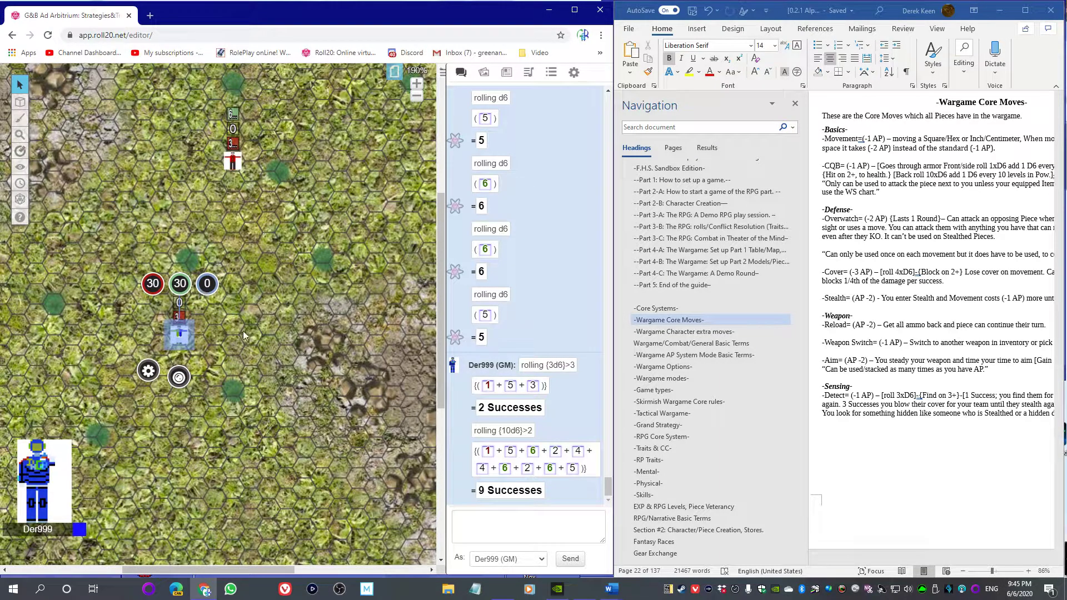
{"action": "left_click", "coordinate": [179, 329]}
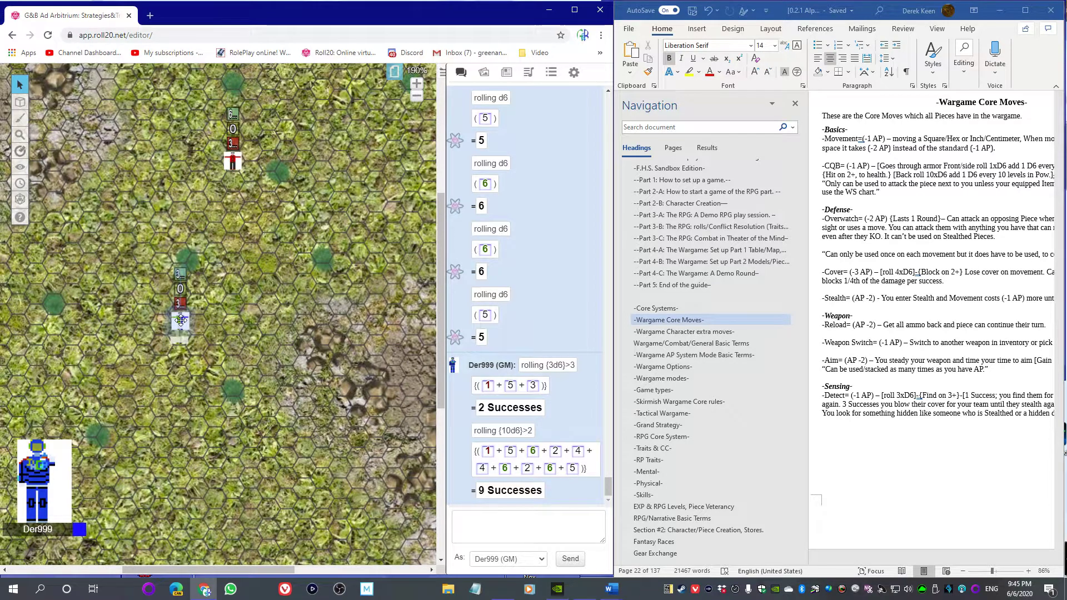
{"action": "left_click_drag", "start_coordinate": [180, 329], "coordinate": [179, 278]}
Set the blue token's third bar to 10, then reduce it by 3 to 7
{"action": "left_click", "coordinate": [208, 222]}
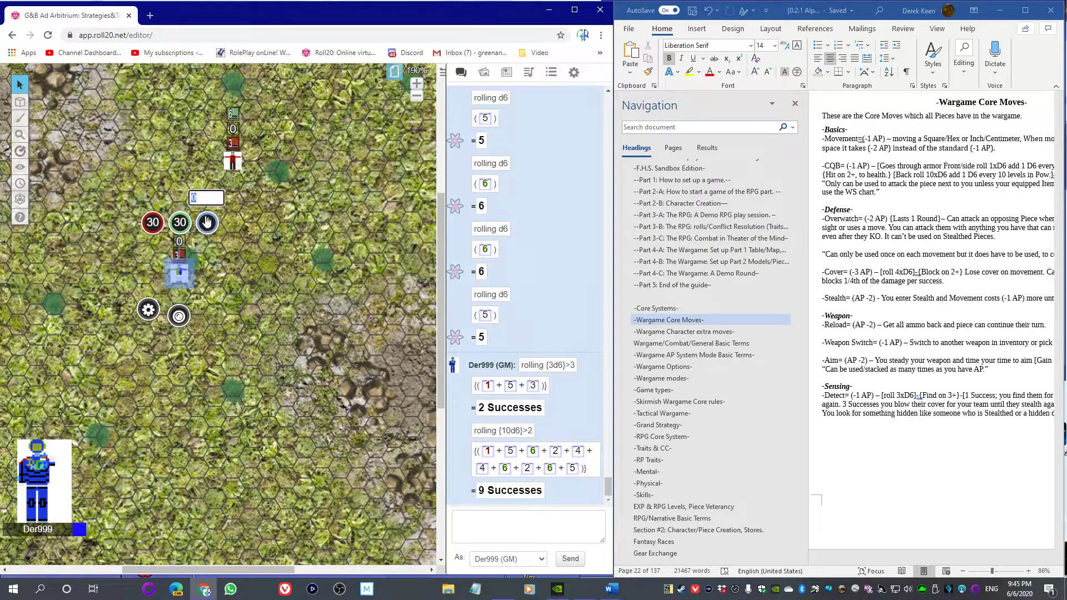
{"action": "type", "text": "-"}
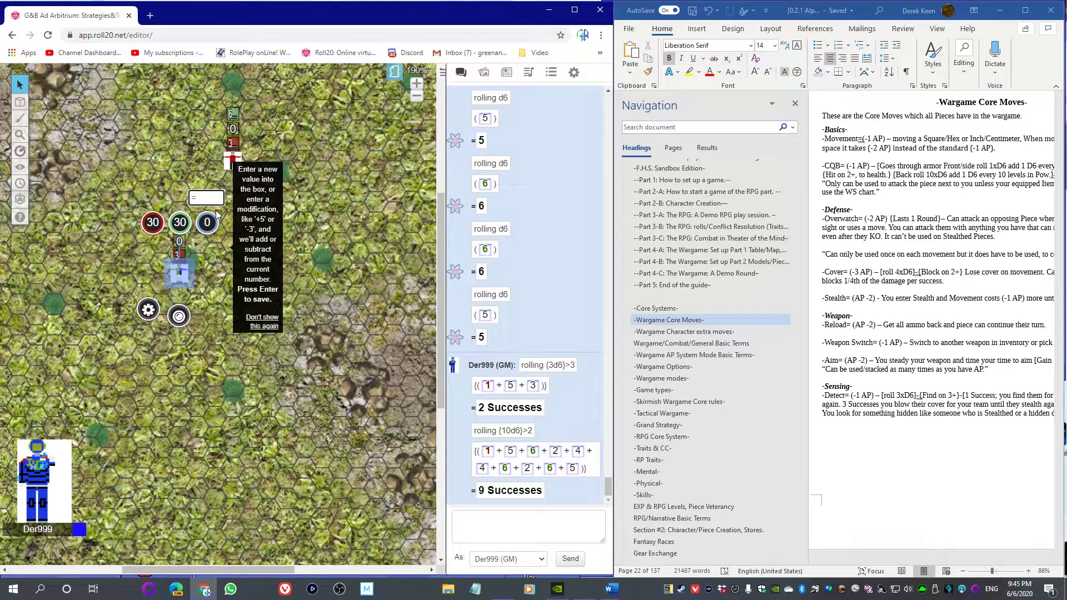
{"action": "type", "text": "10"}
{"action": "key", "text": "Return"}
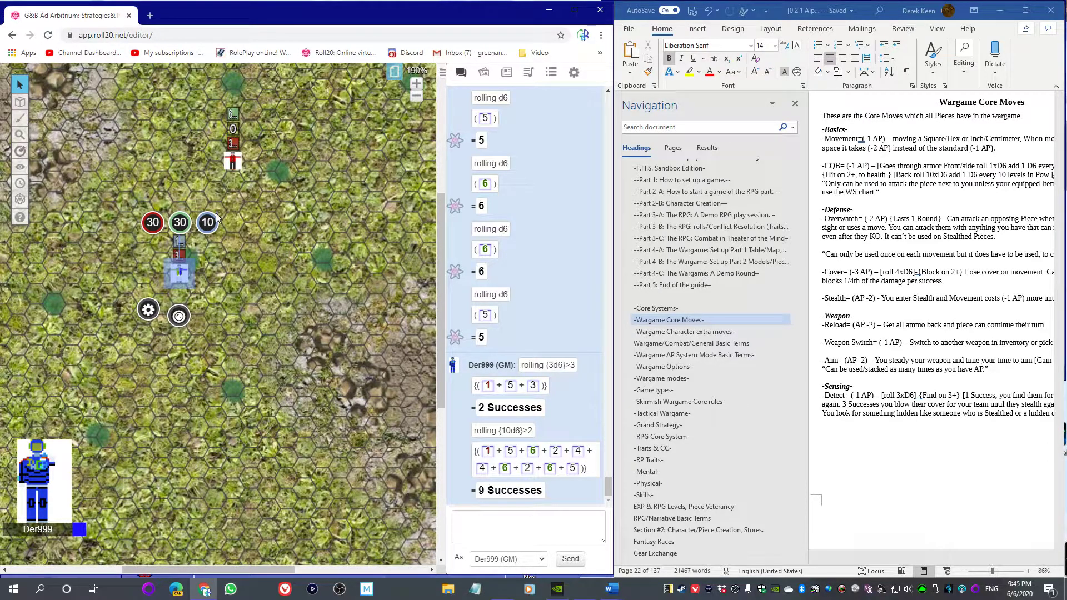
{"action": "left_click", "coordinate": [219, 224]}
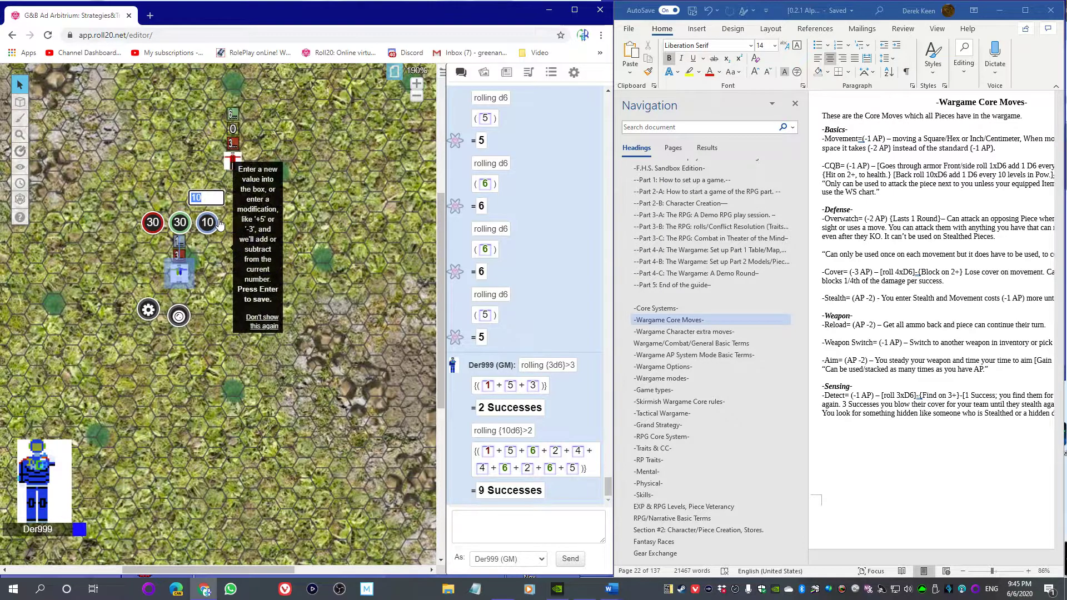
{"action": "type", "text": "-3"}
{"action": "key", "text": "Return"}
{"action": "left_click", "coordinate": [258, 265]}
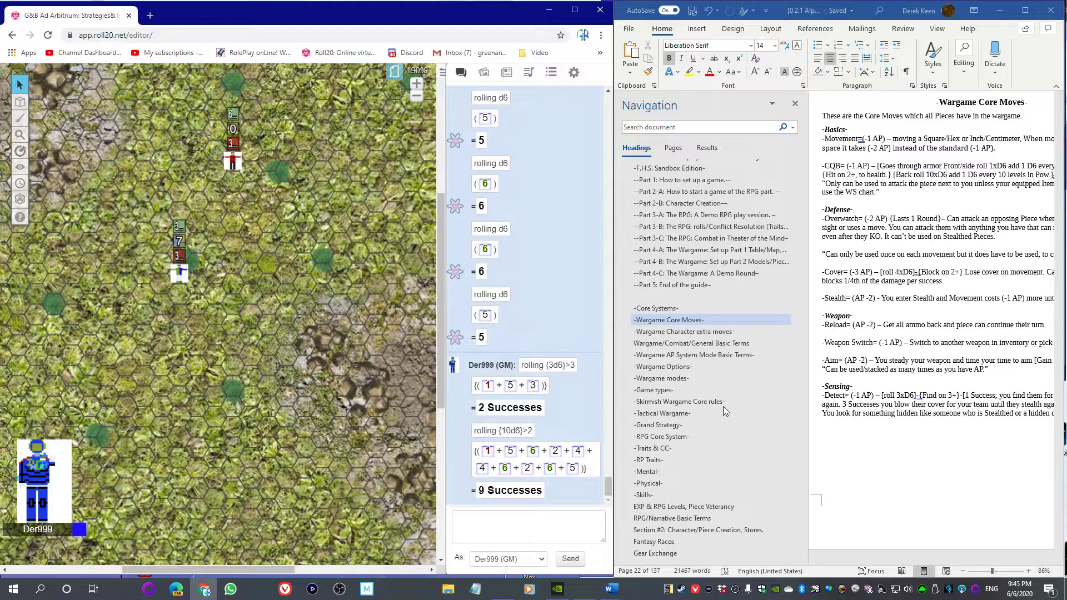
{"action": "scroll", "coordinate": [725, 411], "scroll_direction": "down", "scroll_amount": 8}
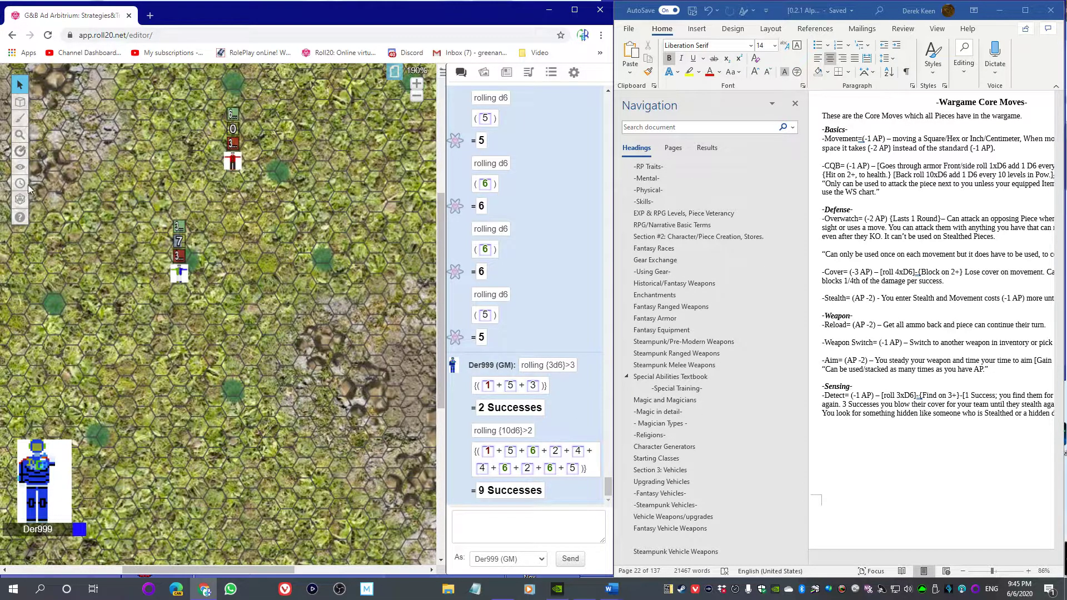
Drop one of the blue token's 30-point bars to 24 by entering -6
{"action": "mouse_move", "coordinate": [20, 105]}
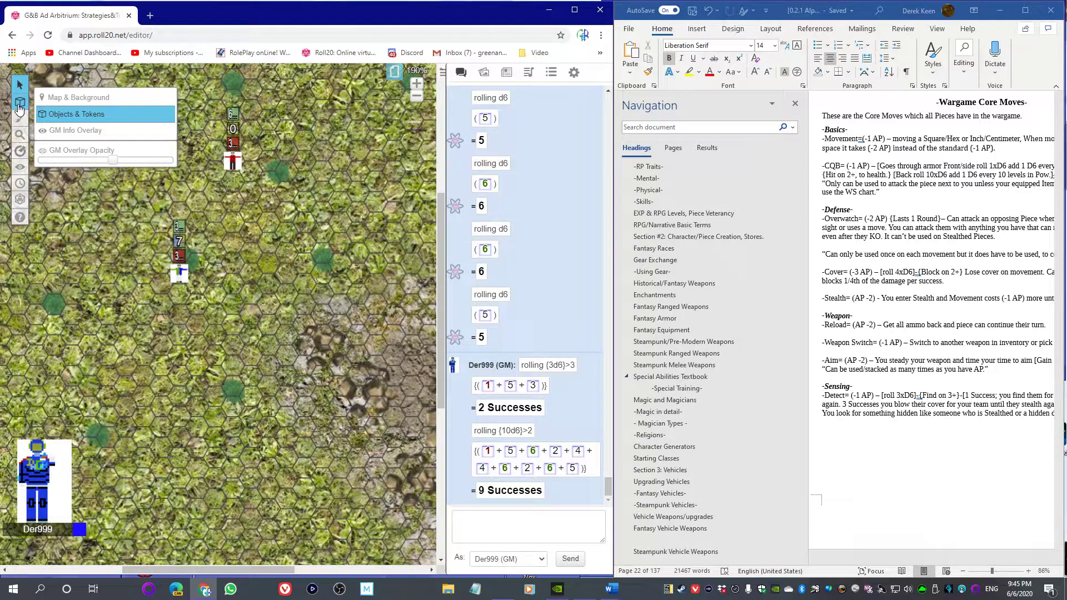
{"action": "left_click", "coordinate": [179, 269]}
{"action": "left_click", "coordinate": [179, 234]}
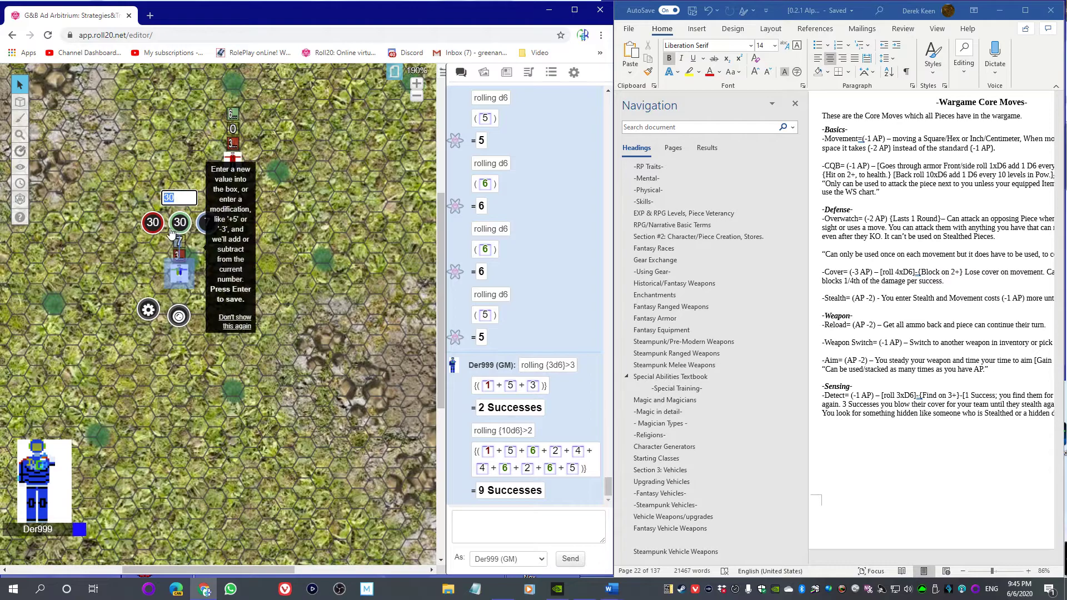
{"action": "type", "text": "-"}
{"action": "type", "text": "6"}
{"action": "key", "text": "Return"}
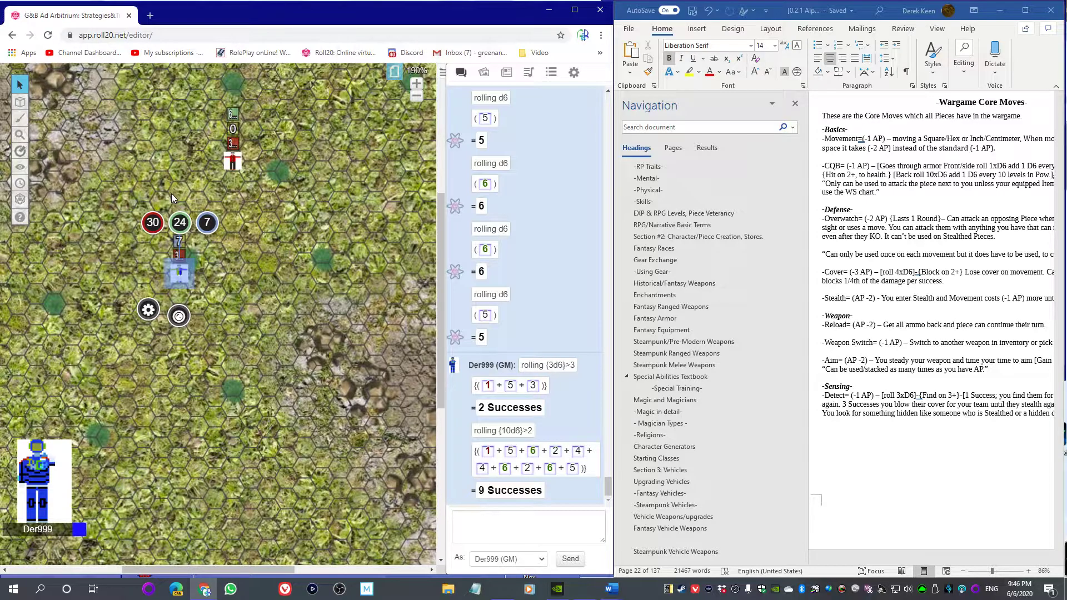
Cut the blue token's red health bar by 3 to 27, then deselect it
{"action": "left_click", "coordinate": [156, 228]}
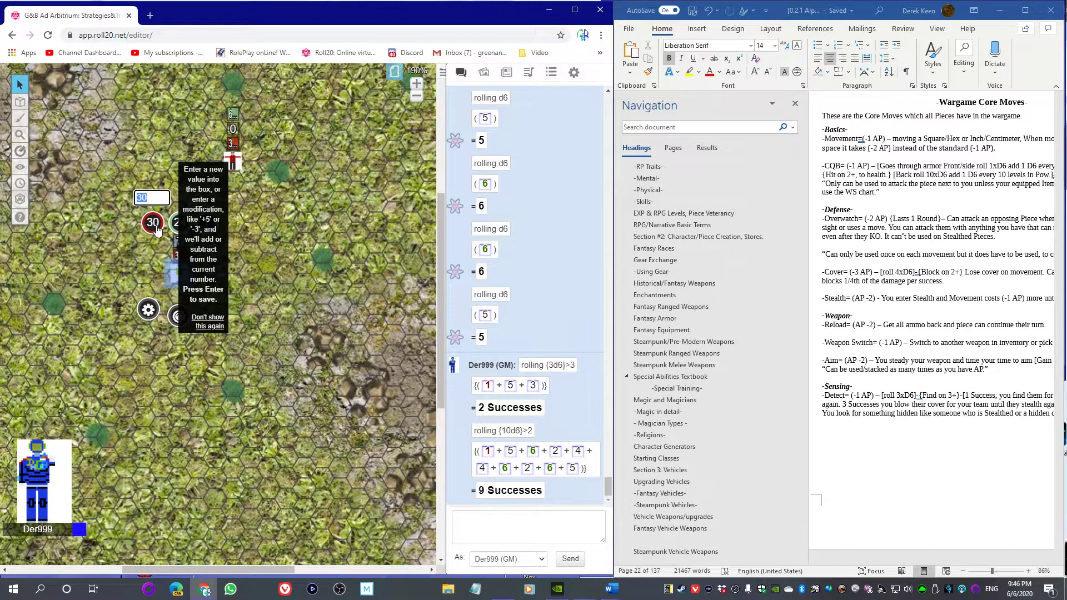
{"action": "type", "text": "-3"}
{"action": "key", "text": "Return"}
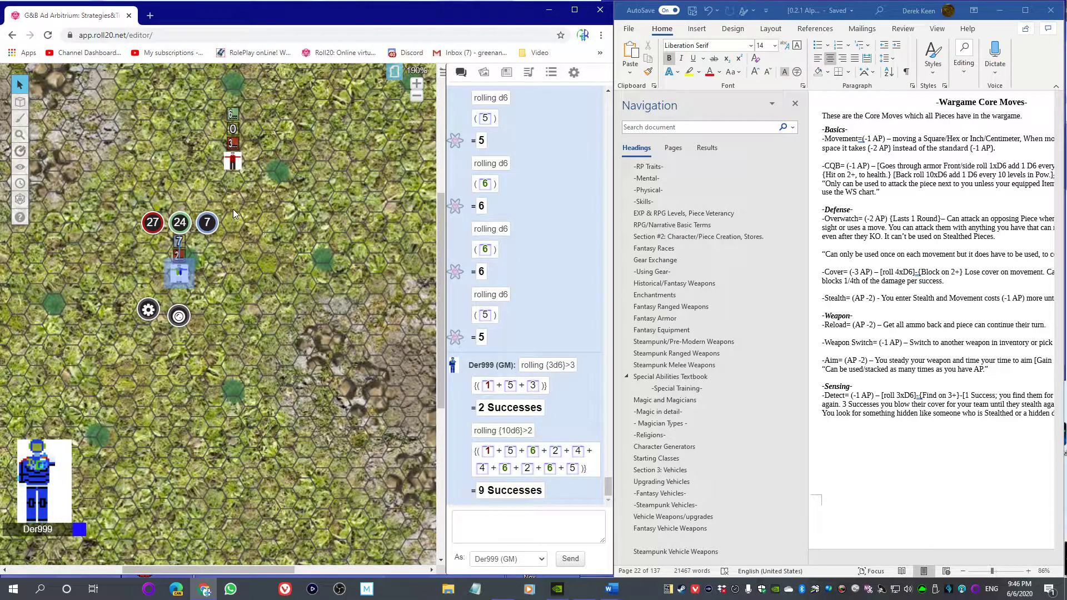
{"action": "scroll", "coordinate": [219, 261], "scroll_direction": "up", "scroll_amount": 3}
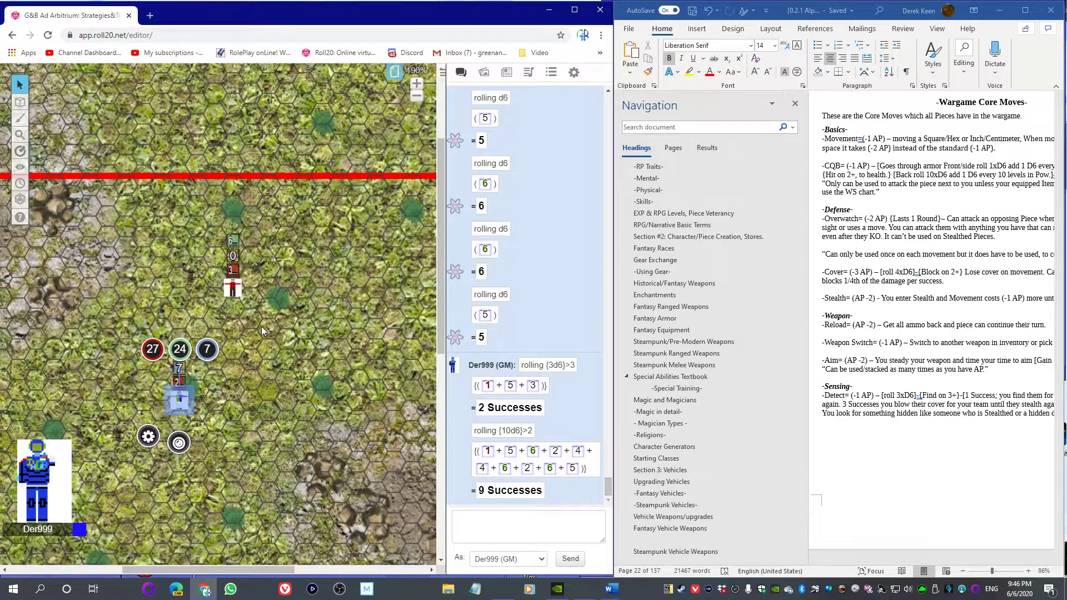
{"action": "left_click", "coordinate": [212, 348]}
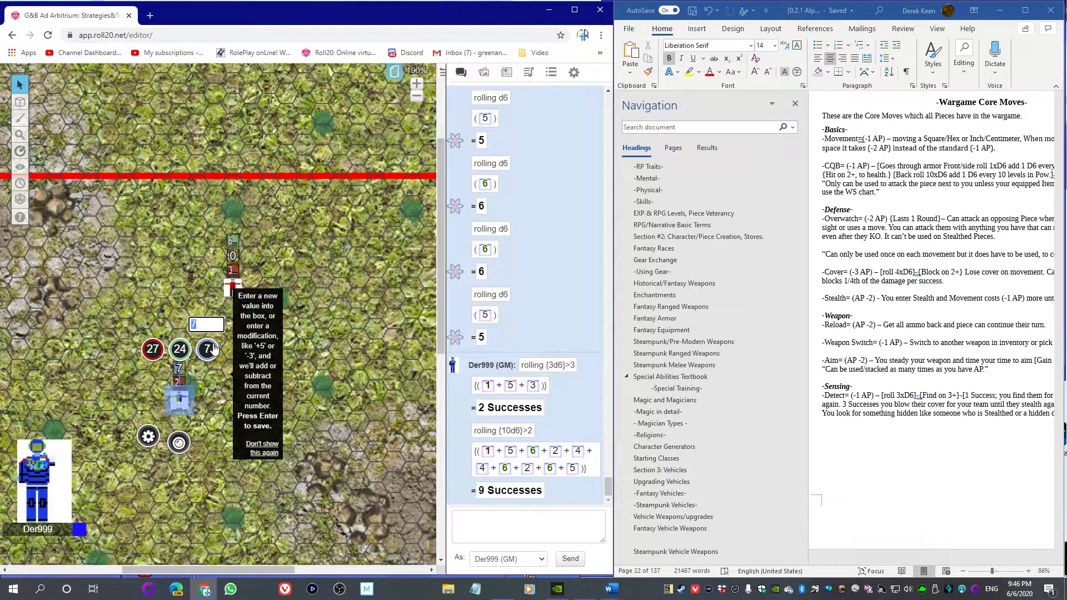
{"action": "left_click", "coordinate": [220, 202]}
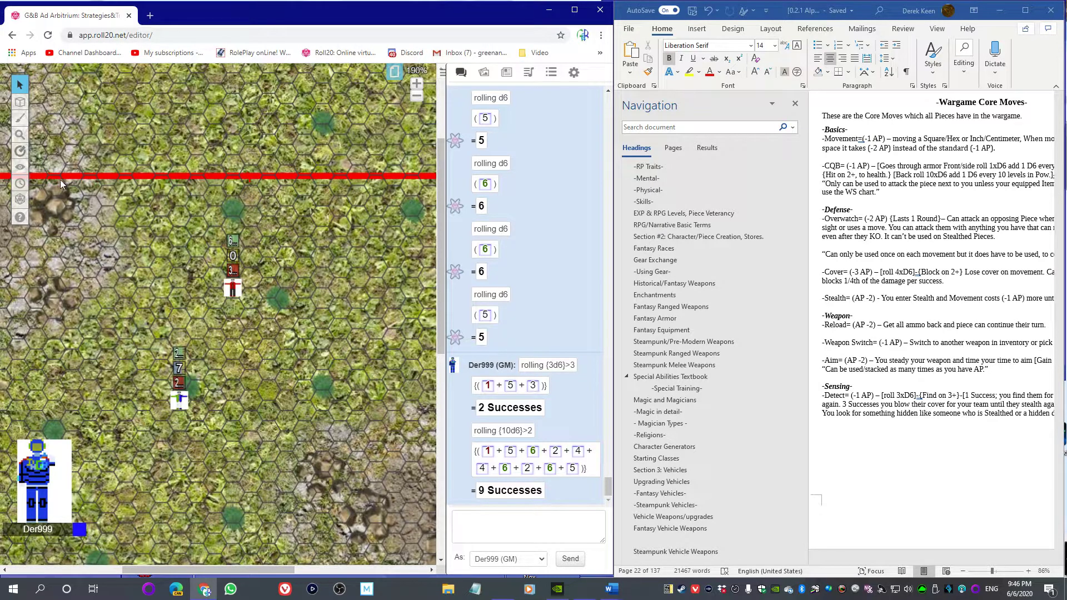
{"action": "mouse_move", "coordinate": [20, 199]}
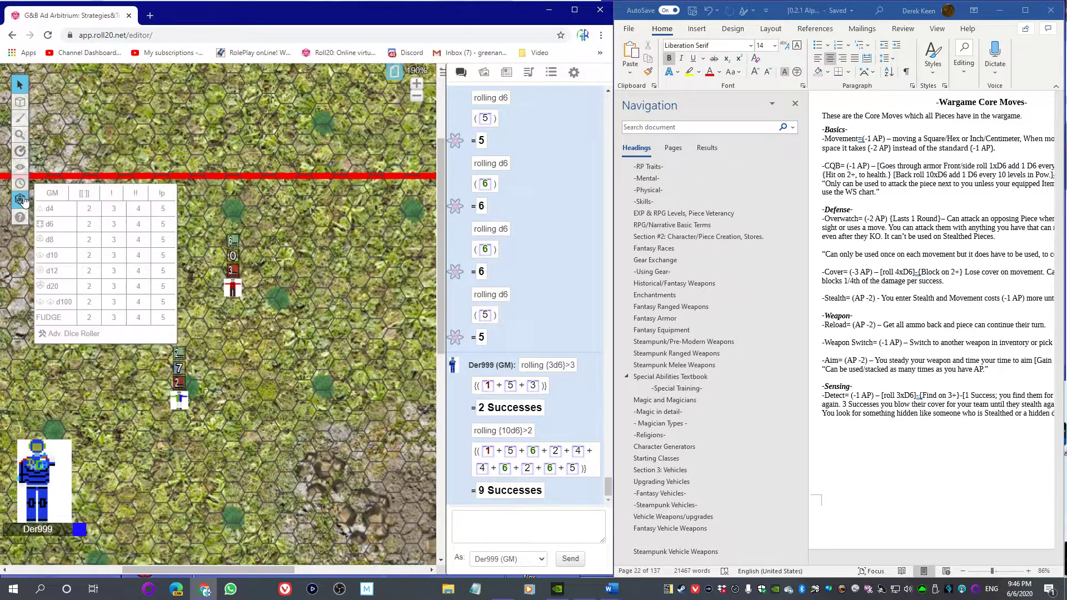
Roll 10d6 >2 again in the Adv. Dice Roller, getting 8 successes
{"action": "left_click", "coordinate": [98, 334]}
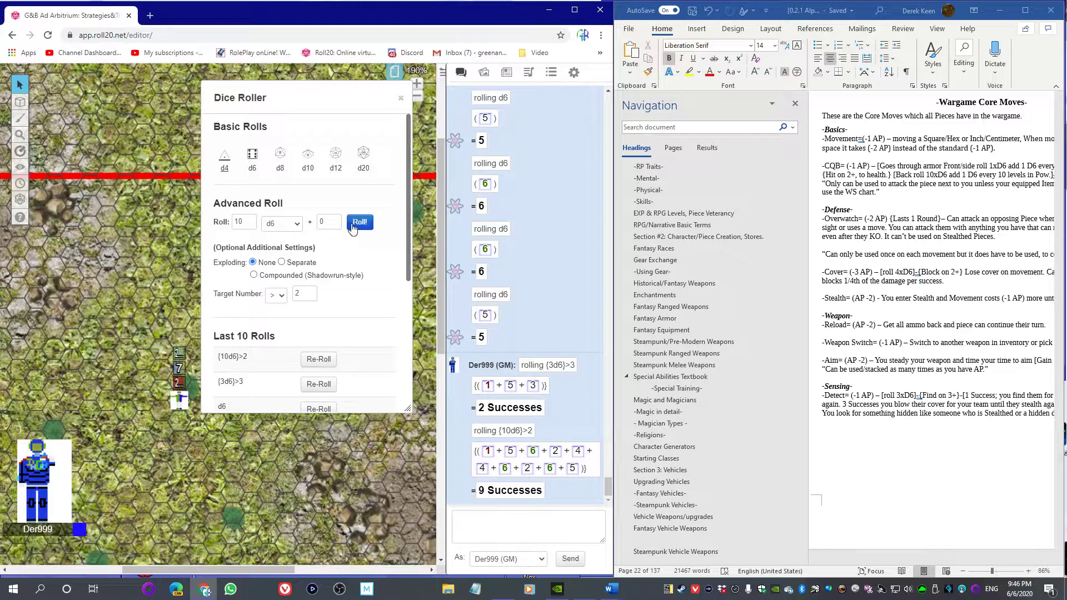
{"action": "left_click", "coordinate": [352, 223]}
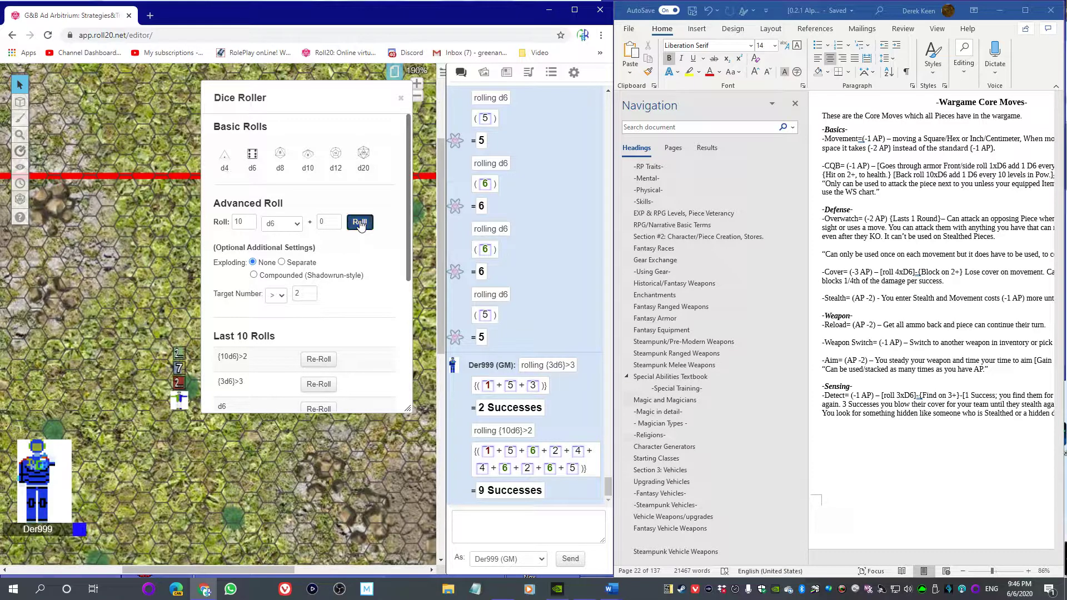
{"action": "left_click", "coordinate": [402, 98]}
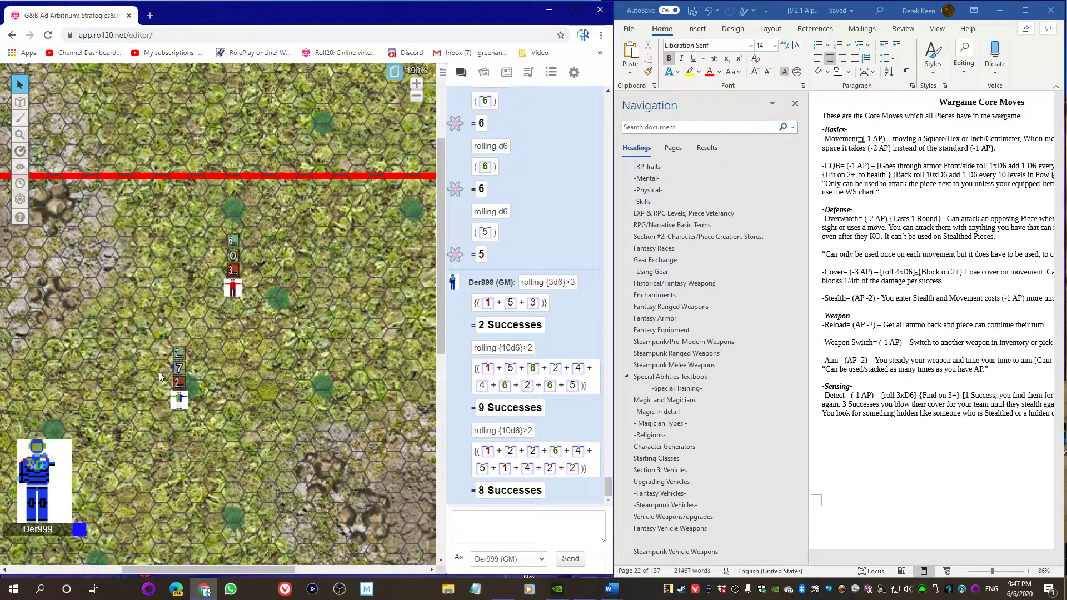
Cut the blue token's green bar by 7 to 17 and its red bar by 1 to 26
{"action": "left_click", "coordinate": [177, 395]}
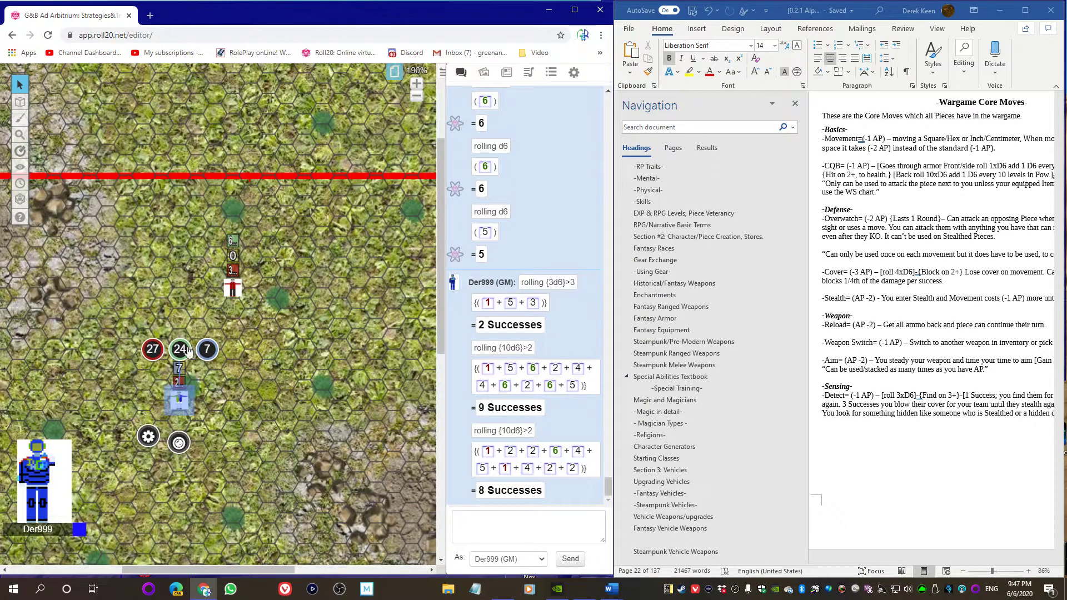
{"action": "left_click", "coordinate": [181, 349]}
{"action": "type", "text": "-"}
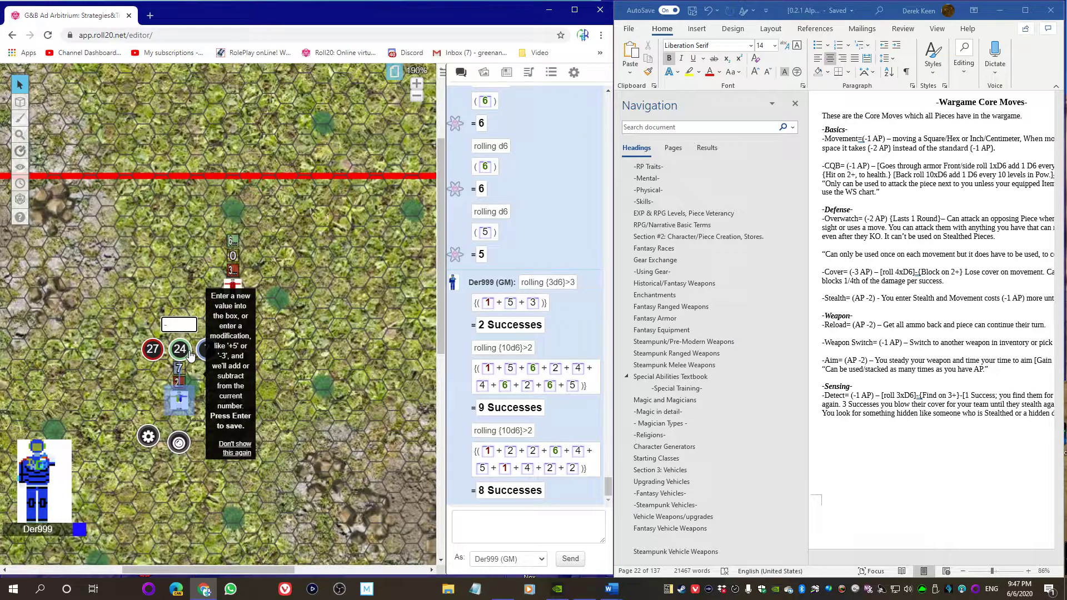
{"action": "type", "text": "7"}
{"action": "key", "text": "Return"}
{"action": "left_click", "coordinate": [155, 351]}
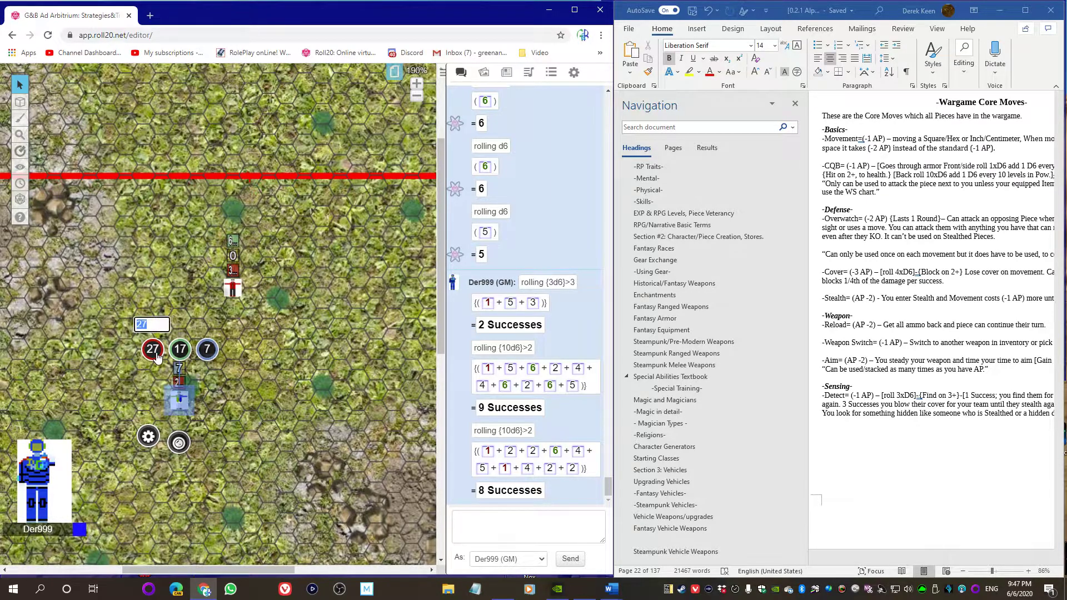
{"action": "type", "text": "-"}
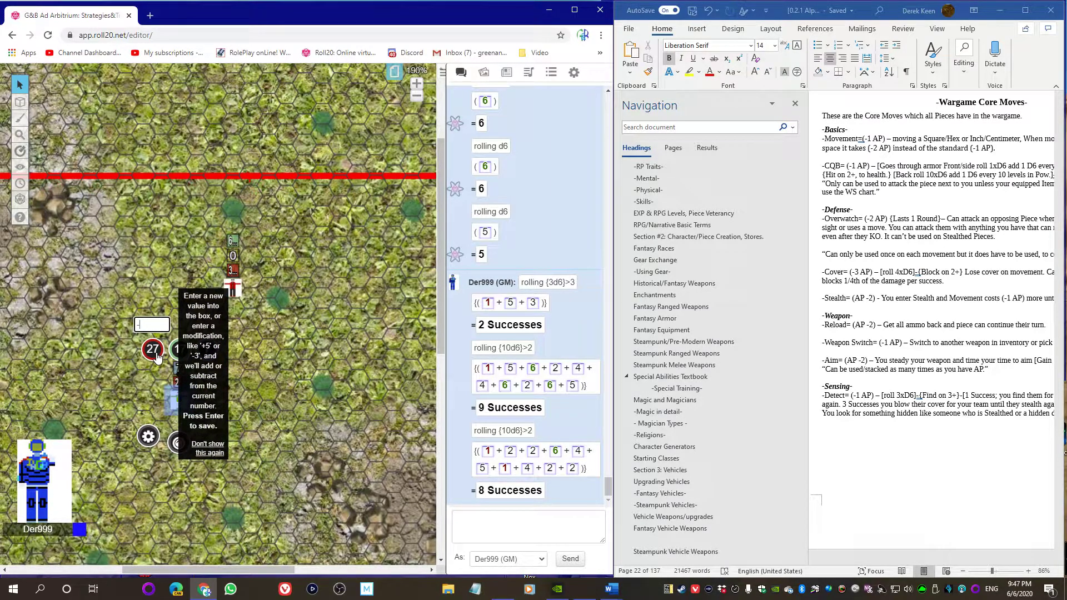
{"action": "type", "text": "1"}
{"action": "key", "text": "Return"}
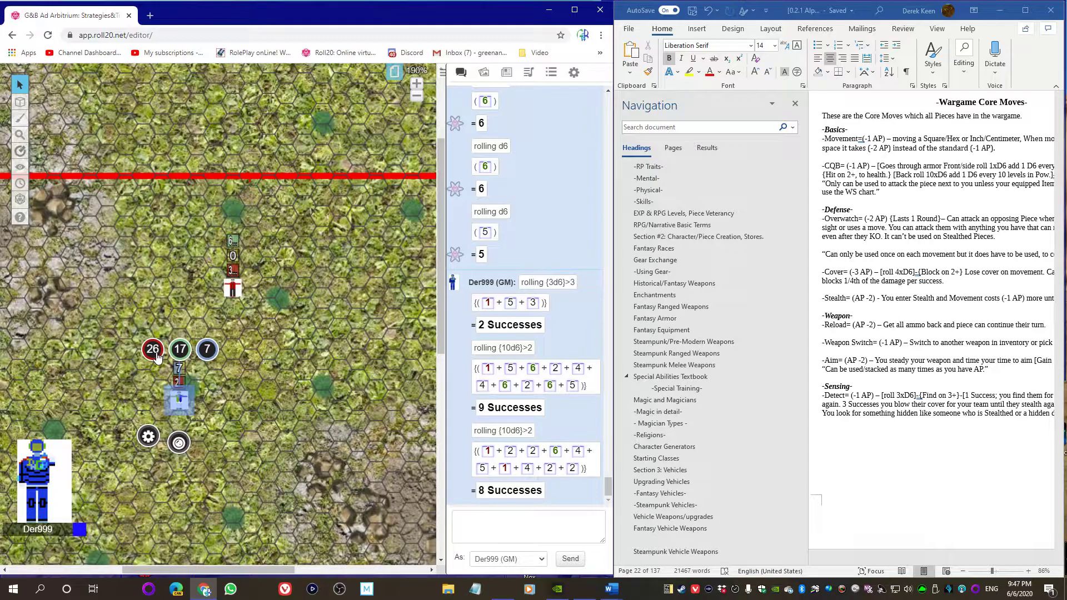
Reduce the blue token's blue bar from 7 by 2 and then 3, leaving 2
{"action": "left_click", "coordinate": [208, 354]}
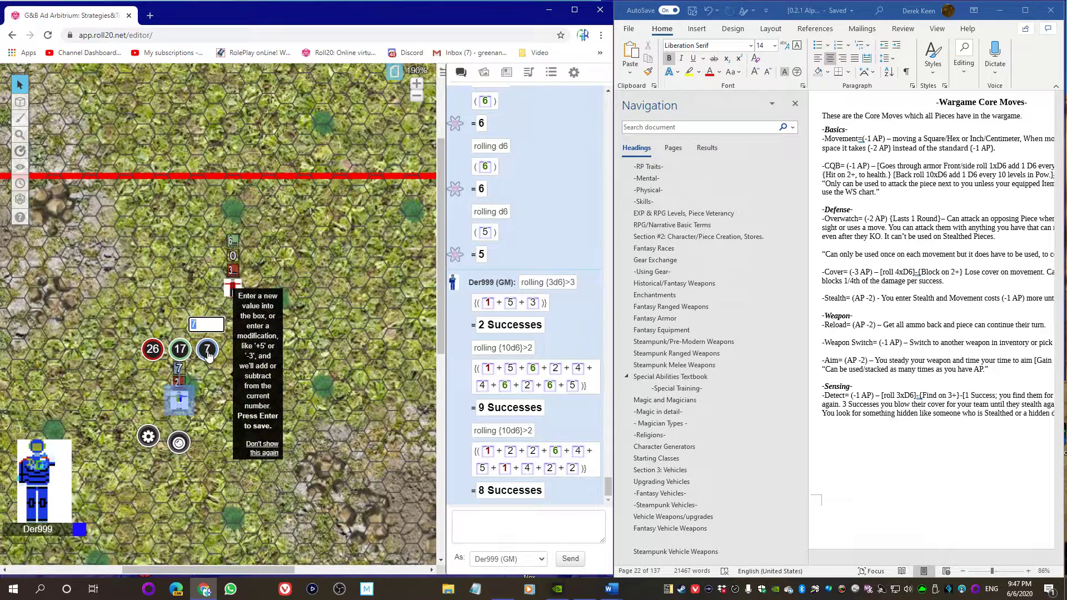
{"action": "type", "text": "-"}
{"action": "type", "text": "2"}
{"action": "key", "text": "Return"}
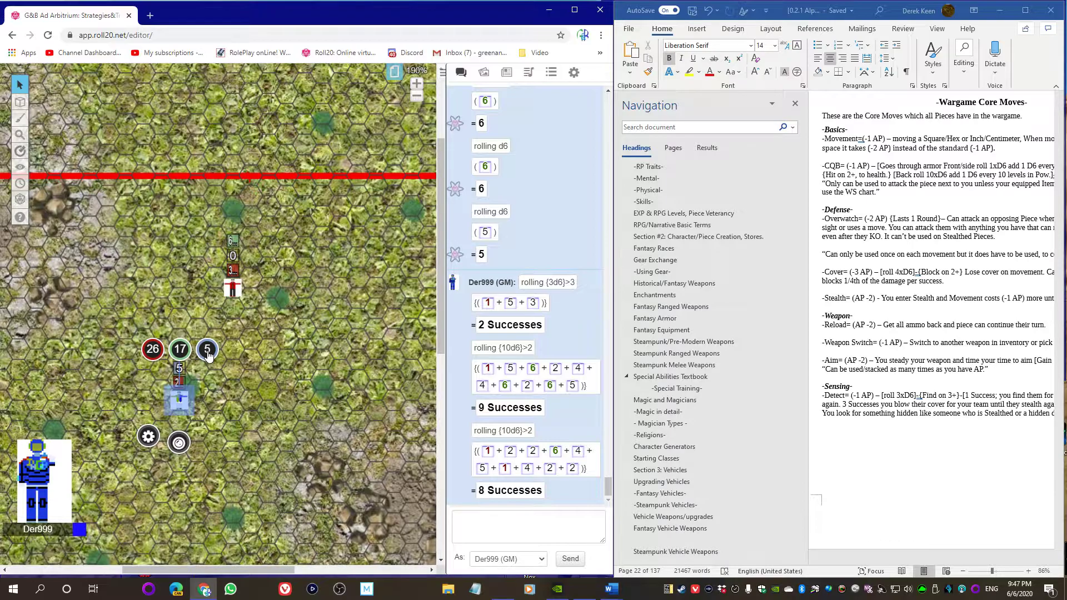
{"action": "left_click", "coordinate": [208, 355]}
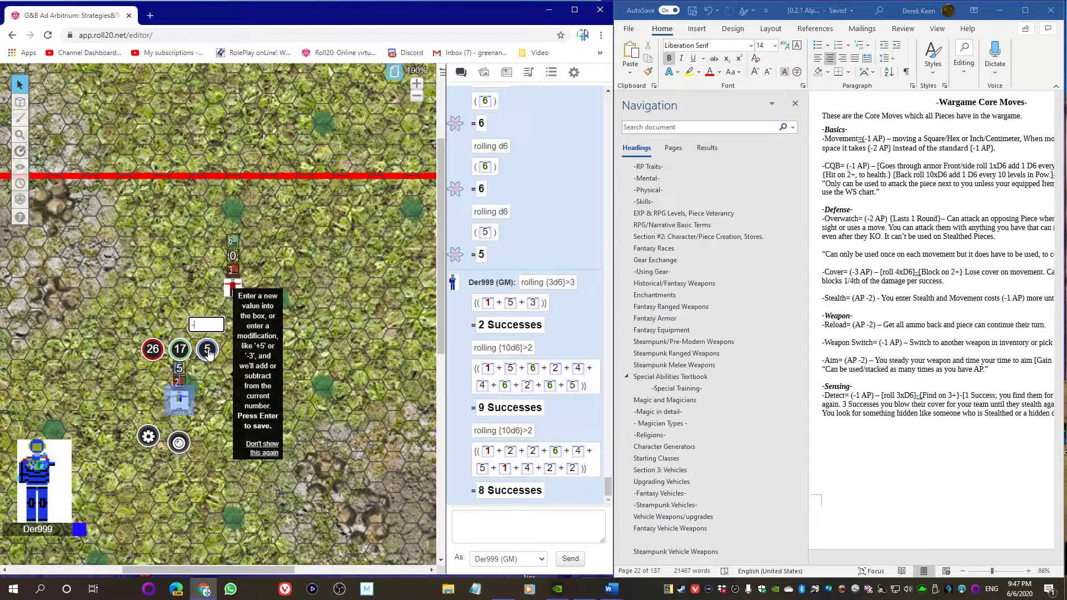
{"action": "type", "text": "-3"}
{"action": "key", "text": "Return"}
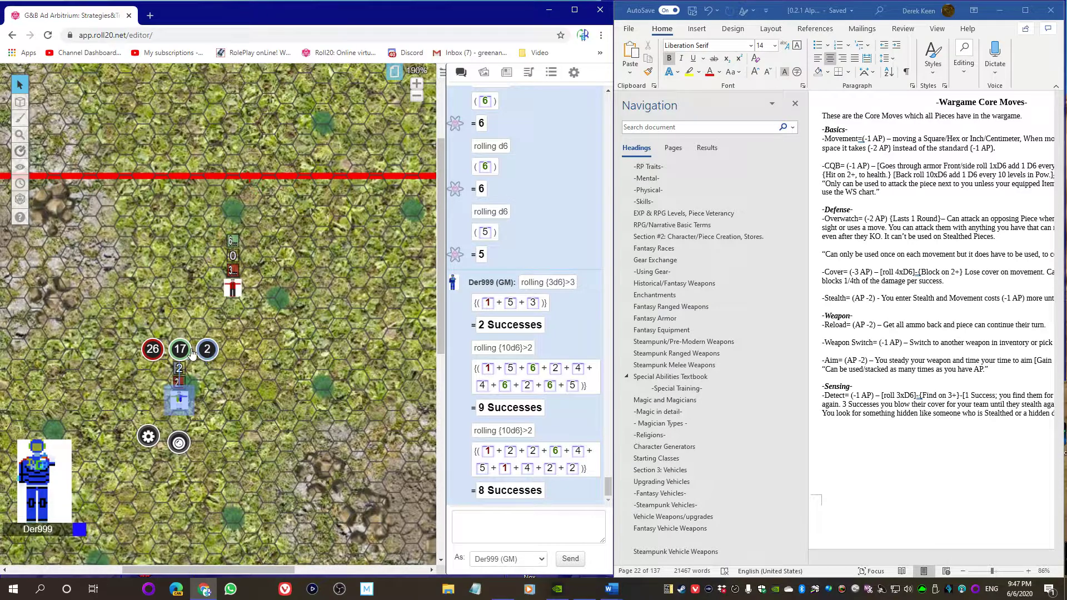
{"action": "left_click", "coordinate": [253, 389]}
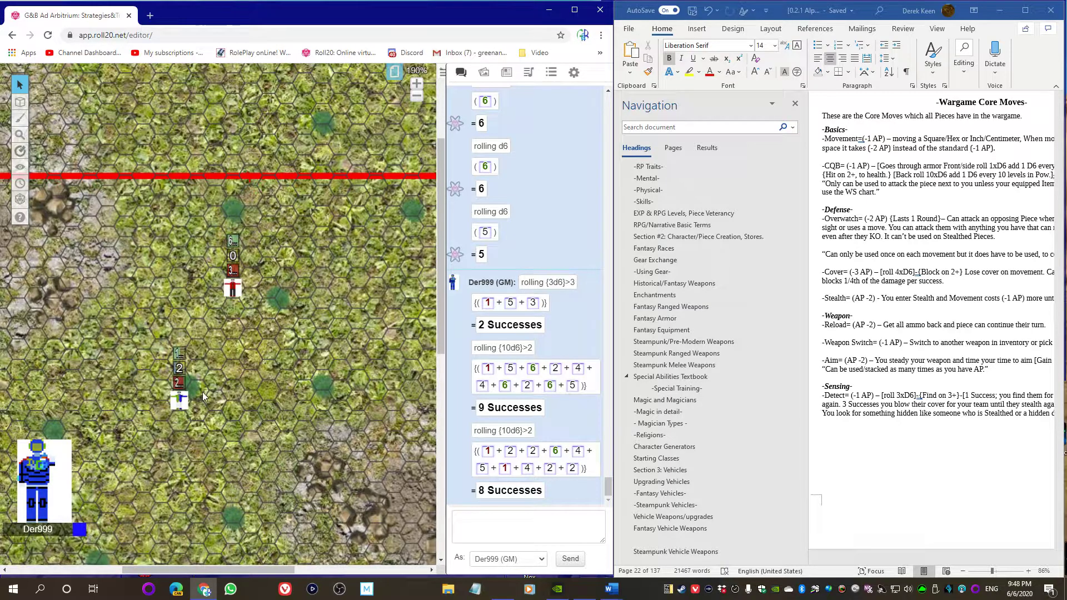
Set the blue token's blue bar to 0
{"action": "left_click", "coordinate": [179, 399]}
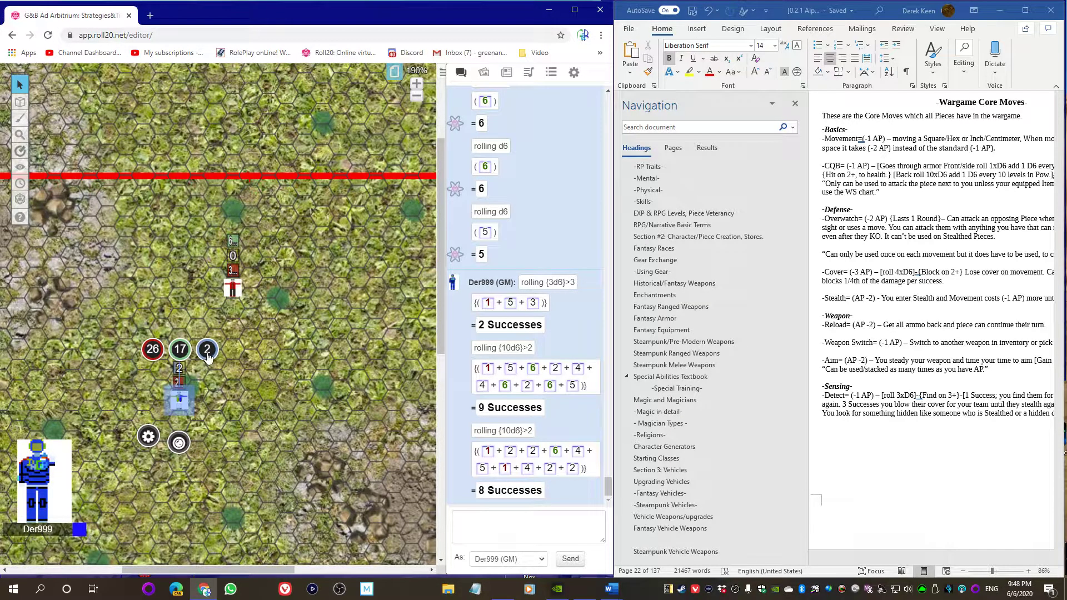
{"action": "left_click", "coordinate": [207, 352]}
{"action": "type", "text": "0"}
{"action": "key", "text": "Return"}
{"action": "left_click", "coordinate": [290, 348]}
Set the red-figure token's blue bar to 8
{"action": "left_click", "coordinate": [243, 287]}
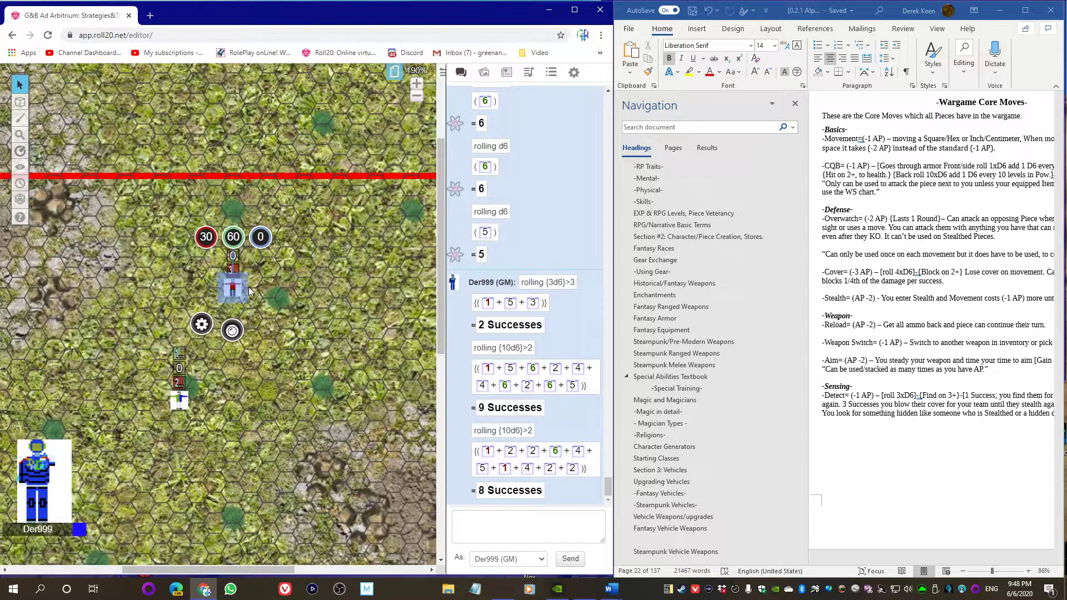
{"action": "left_click", "coordinate": [261, 238]}
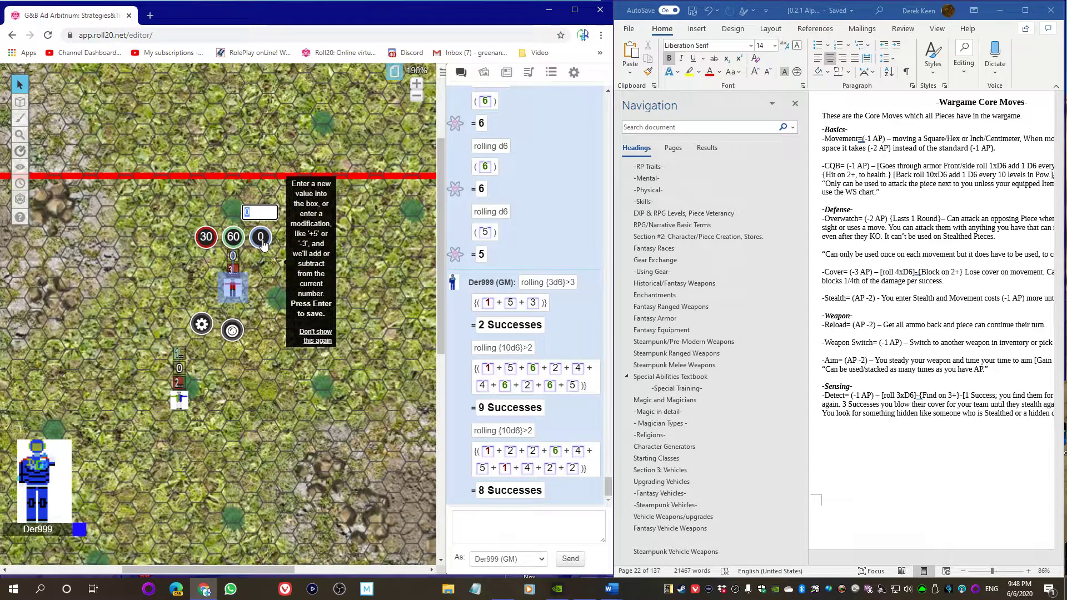
{"action": "type", "text": "=1"}
{"action": "type", "text": "8"}
{"action": "key", "text": "Return"}
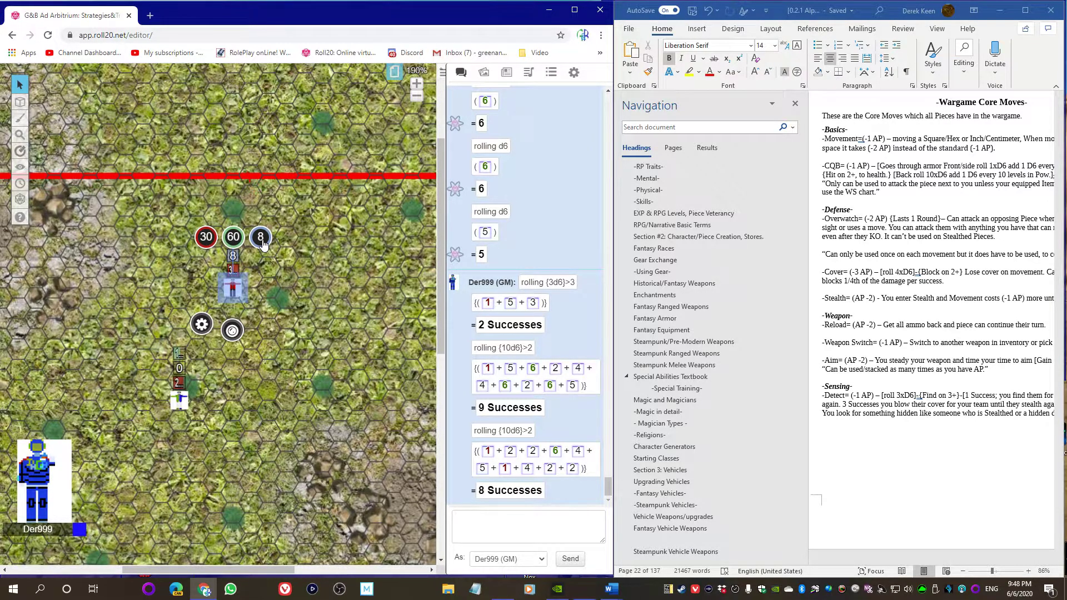
{"action": "left_click", "coordinate": [250, 367]}
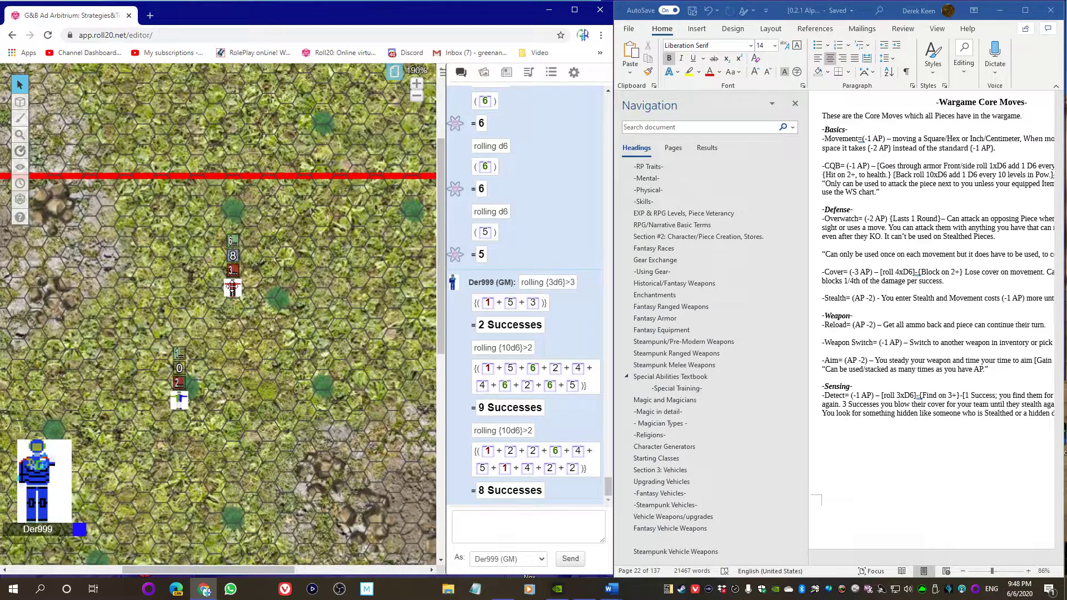
Move the red token one hex up-left and measure 9 hexes from it with the Ruler
{"action": "left_click_drag", "start_coordinate": [232, 286], "coordinate": [196, 267]}
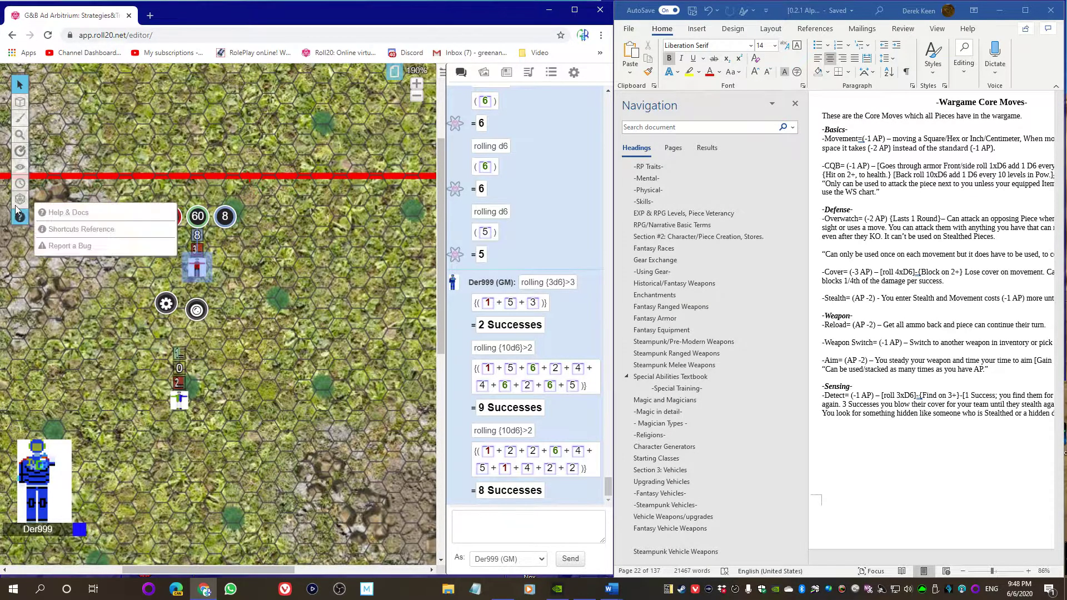
{"action": "mouse_move", "coordinate": [20, 150]}
{"action": "left_click", "coordinate": [69, 146]}
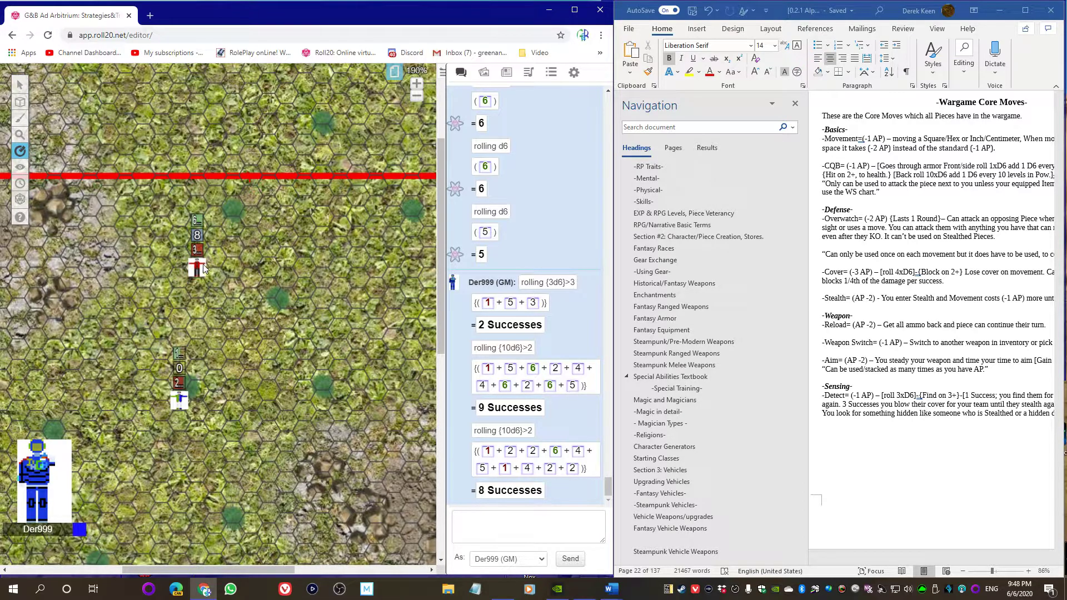
{"action": "left_click_drag", "start_coordinate": [197, 269], "coordinate": [178, 402]}
{"action": "mouse_move", "coordinate": [178, 403]}
{"action": "left_mouse_down"}
{"action": "mouse_move", "coordinate": [164, 426]}
{"action": "mouse_move", "coordinate": [136, 395]}
{"action": "left_mouse_up"}
{"action": "left_click", "coordinate": [20, 85]}
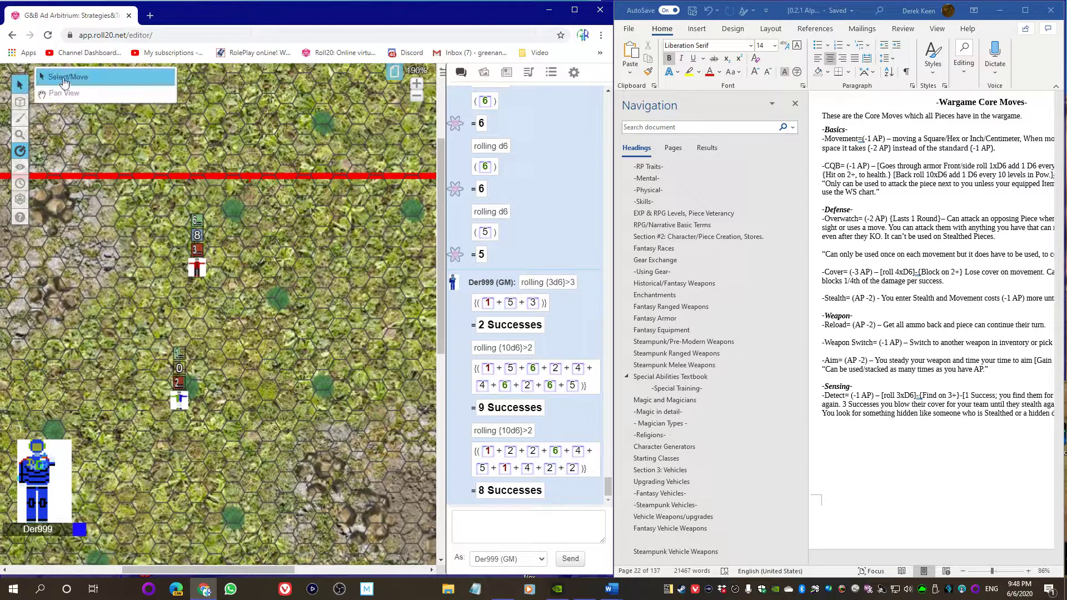
Set the red token's blue bar from 8 to 0
{"action": "left_click", "coordinate": [192, 257]}
{"action": "left_click", "coordinate": [226, 218]}
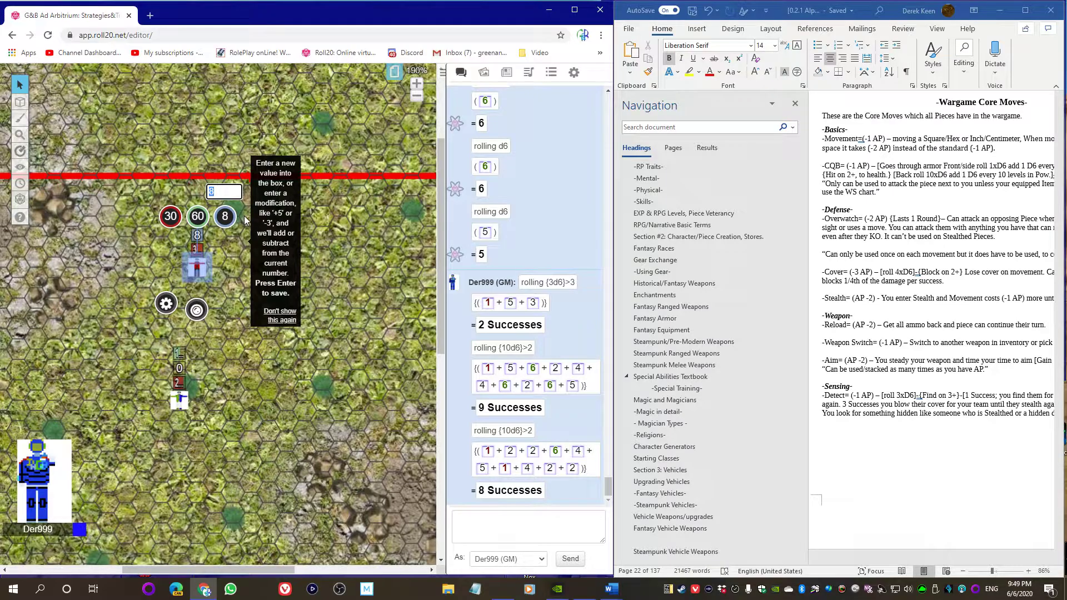
{"action": "type", "text": "0"}
{"action": "key", "text": "Return"}
{"action": "left_click", "coordinate": [291, 328]}
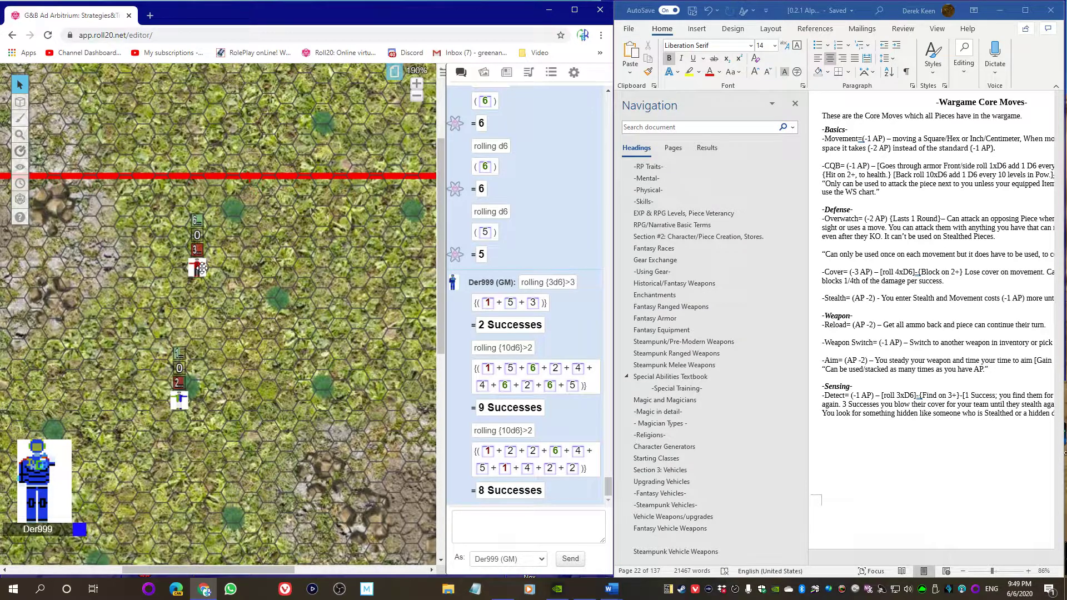
Refill the blue token's blue bar to 10
{"action": "left_click", "coordinate": [181, 400]}
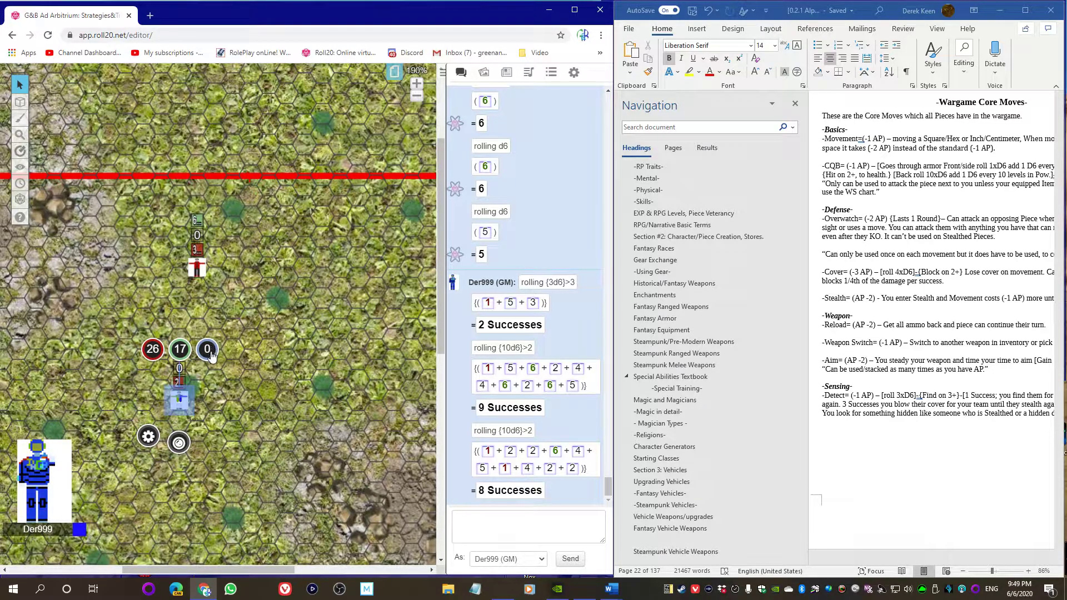
{"action": "left_click", "coordinate": [207, 349]}
{"action": "type", "text": "=10"}
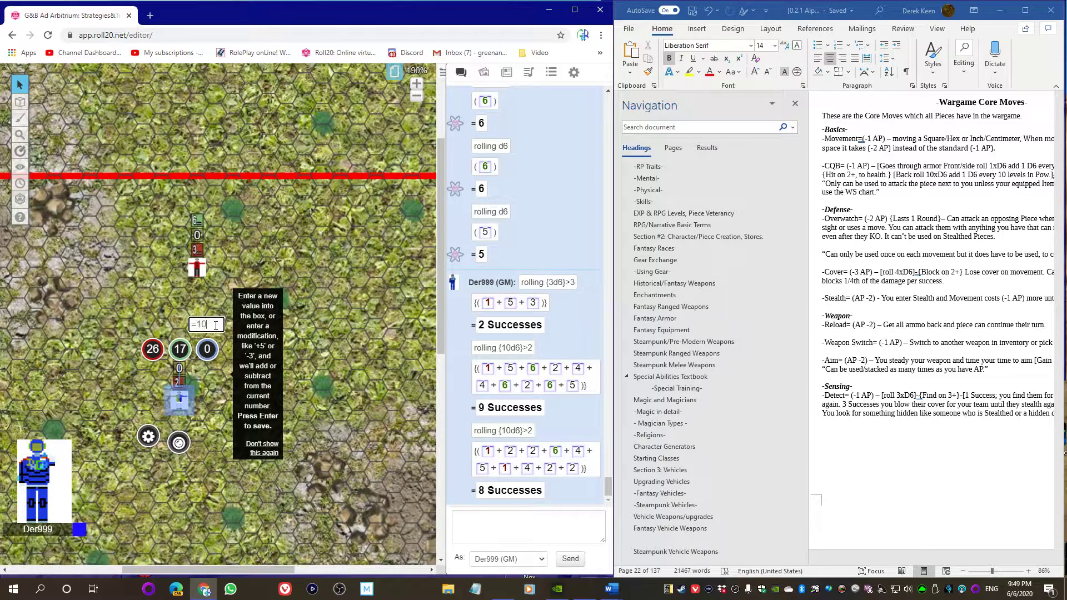
{"action": "key", "text": "Return"}
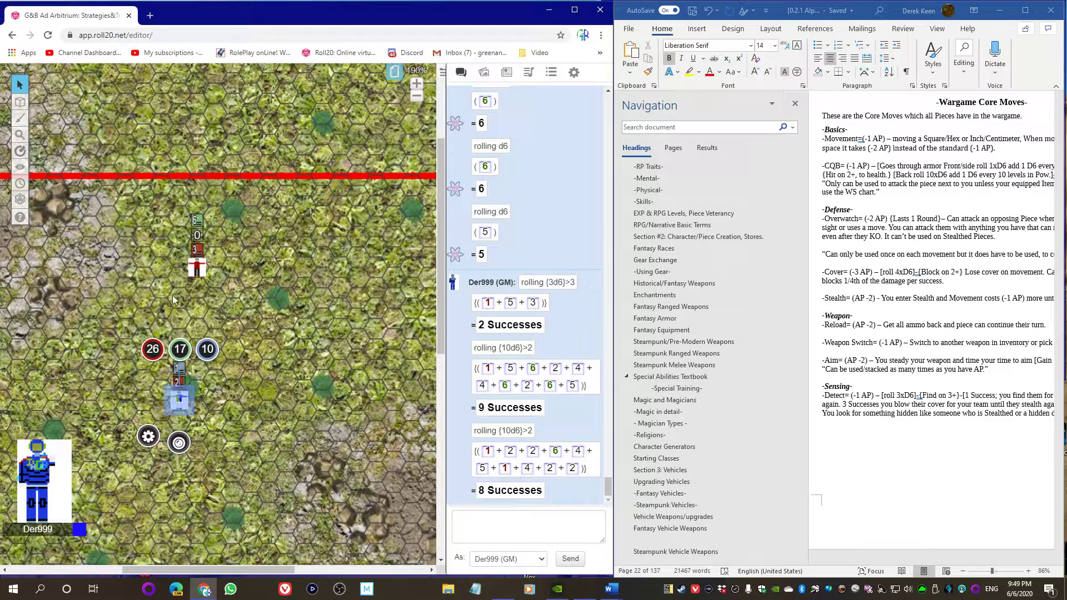
{"action": "left_click", "coordinate": [216, 438]}
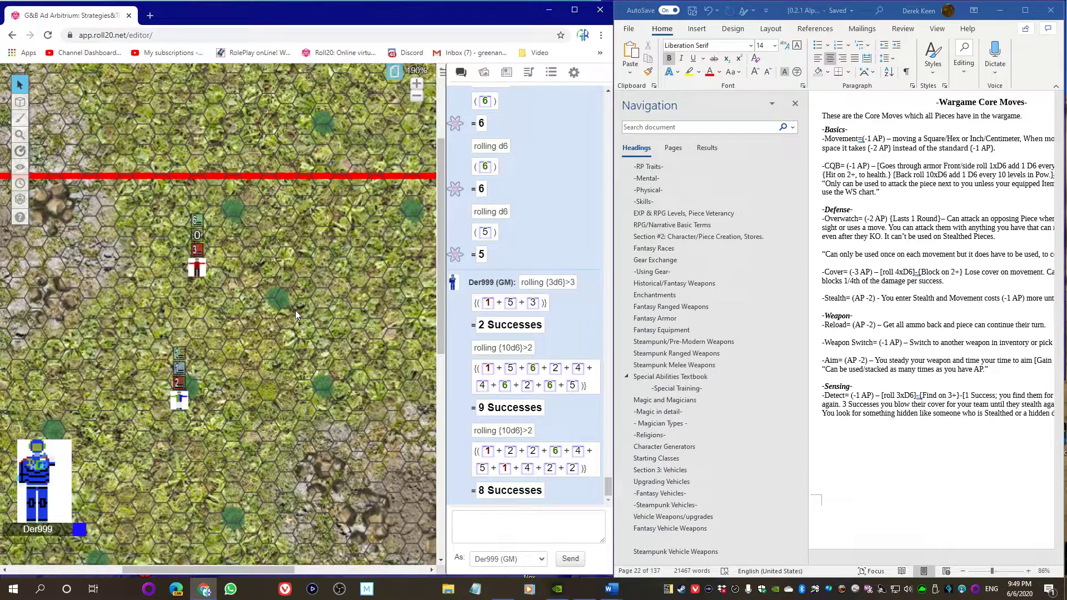
Move the blue soldier up and right, then bring its blue bar to 2 and down to 0
{"action": "left_click", "coordinate": [181, 402]}
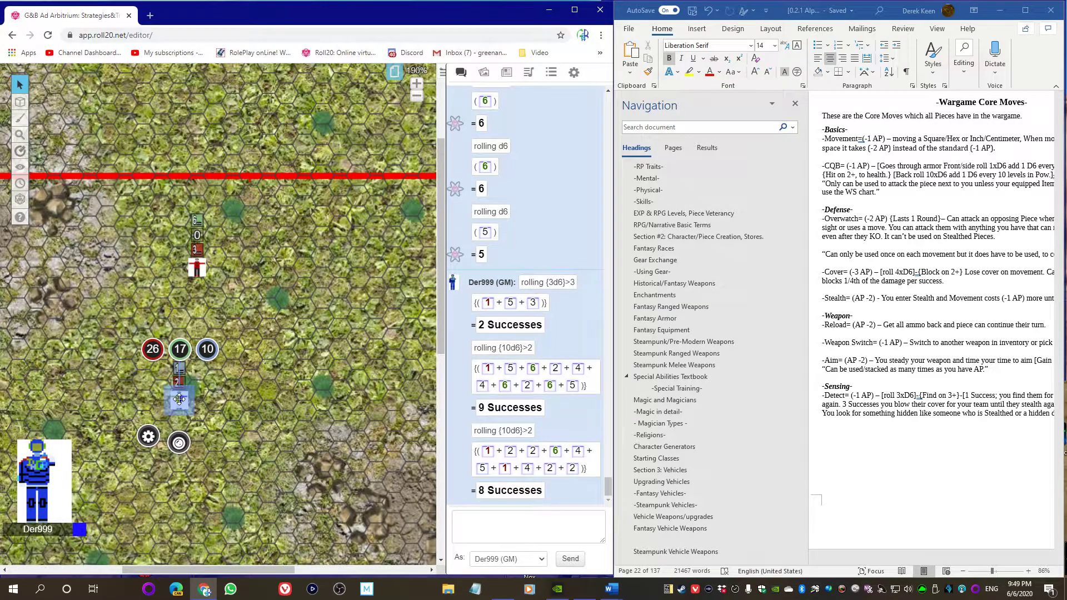
{"action": "left_click_drag", "start_coordinate": [178, 398], "coordinate": [287, 318]}
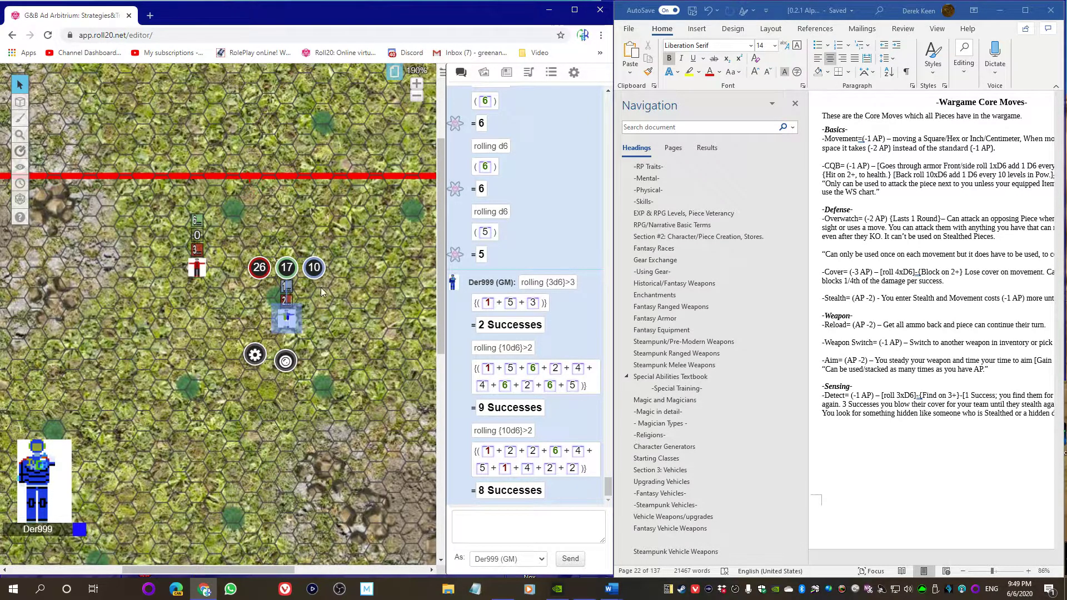
{"action": "left_click", "coordinate": [315, 275]}
{"action": "type", "text": "2"}
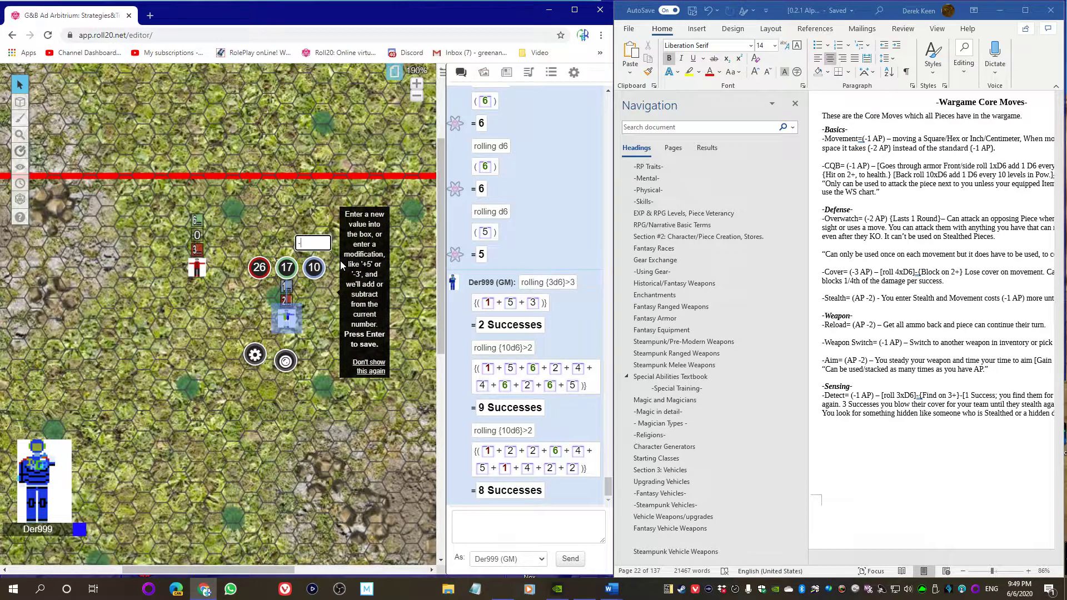
{"action": "key", "text": "Return"}
{"action": "left_click", "coordinate": [317, 271]}
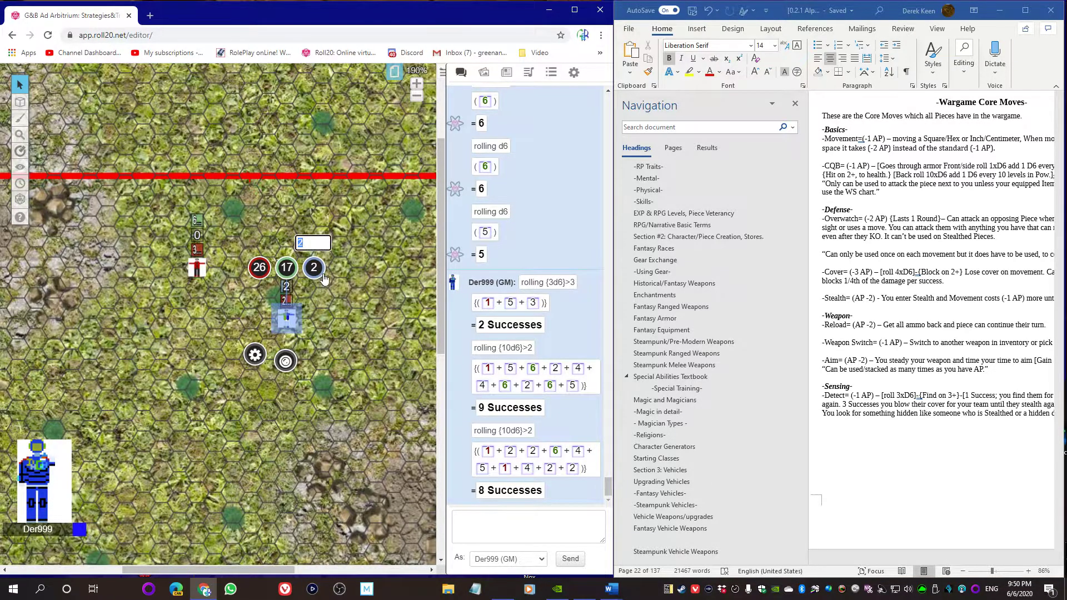
{"action": "type", "text": "-2"}
{"action": "key", "text": "Return"}
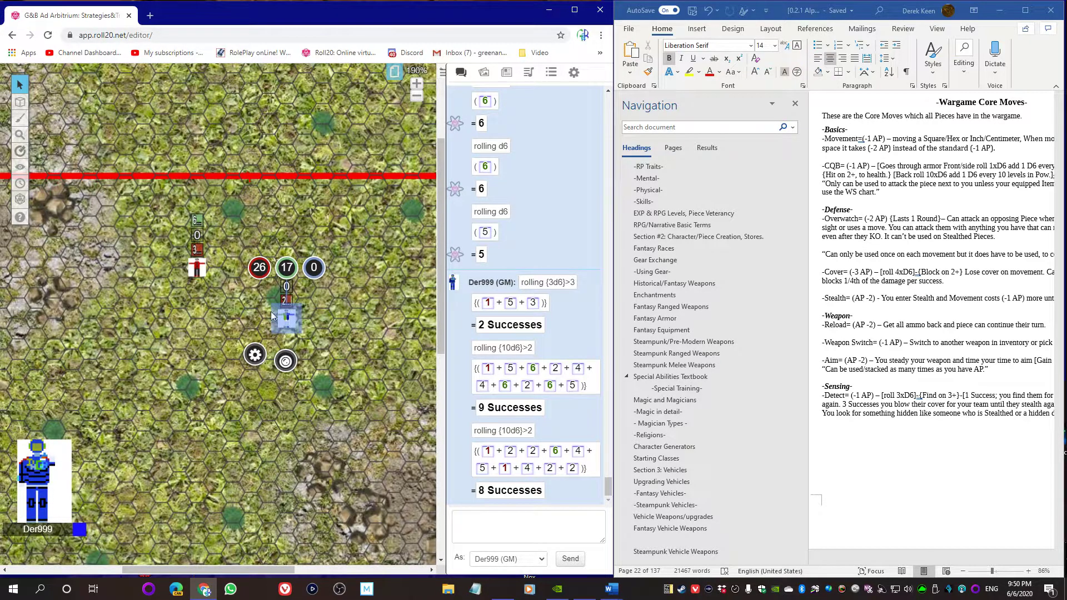
Raise the red-marked figure token's third stat from 0 to 8
{"action": "left_click", "coordinate": [196, 264]}
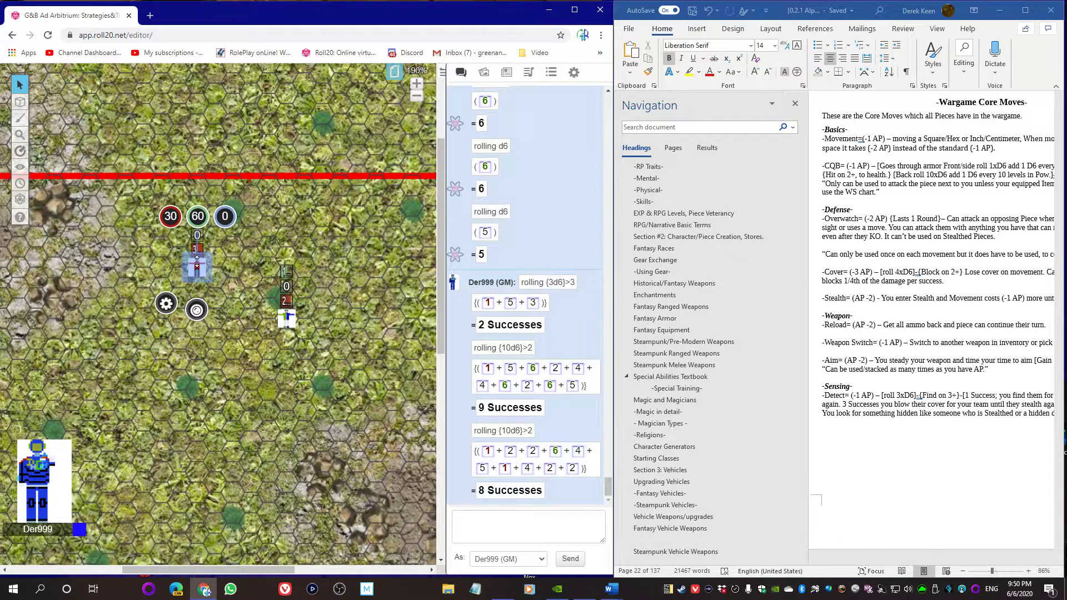
{"action": "left_click", "coordinate": [226, 219]}
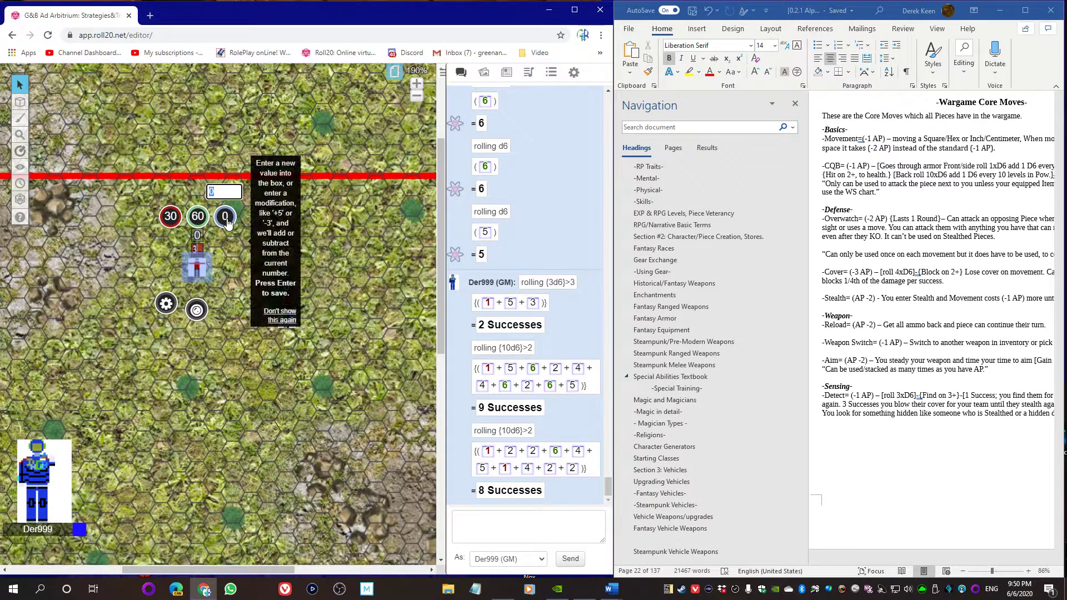
{"action": "type", "text": "8"}
{"action": "key", "text": "Return"}
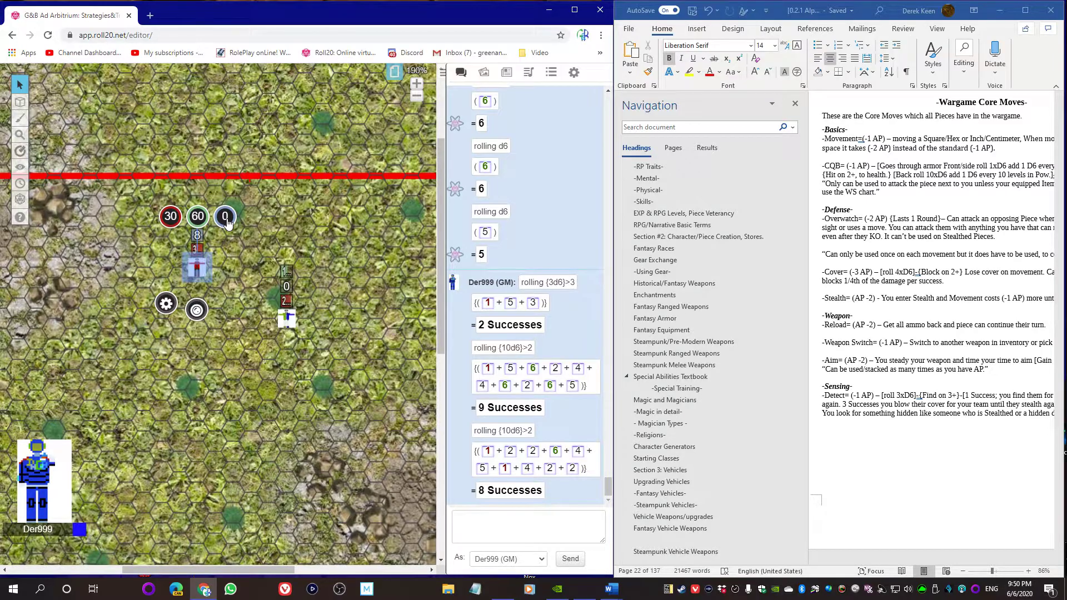
{"action": "left_click", "coordinate": [230, 262]}
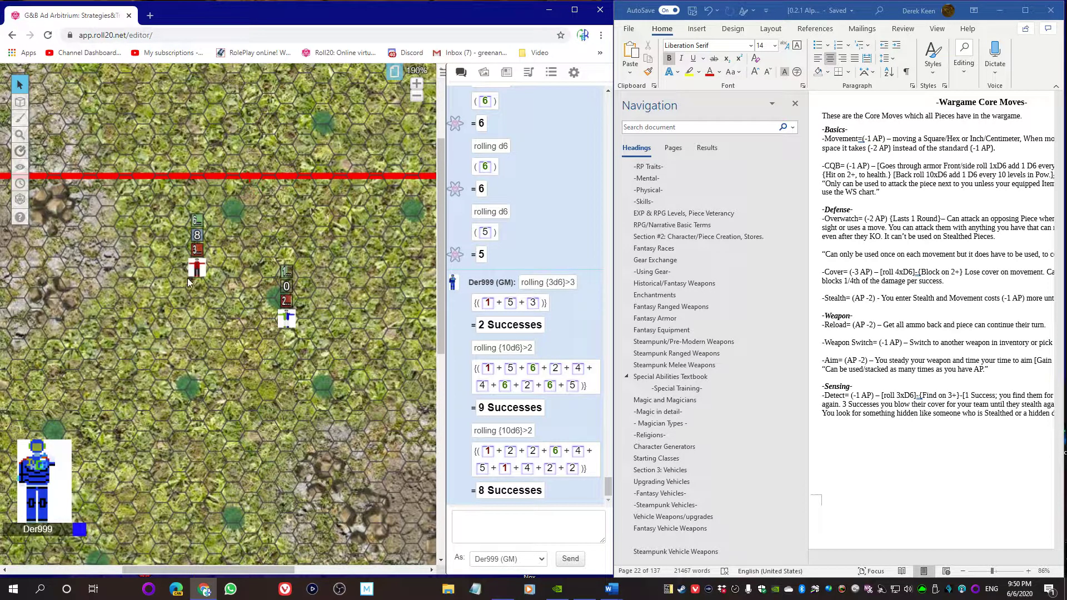
Move the figure token down one hex and deduct 2 so its third stat reads 6
{"action": "left_click_drag", "start_coordinate": [197, 262], "coordinate": [197, 307]}
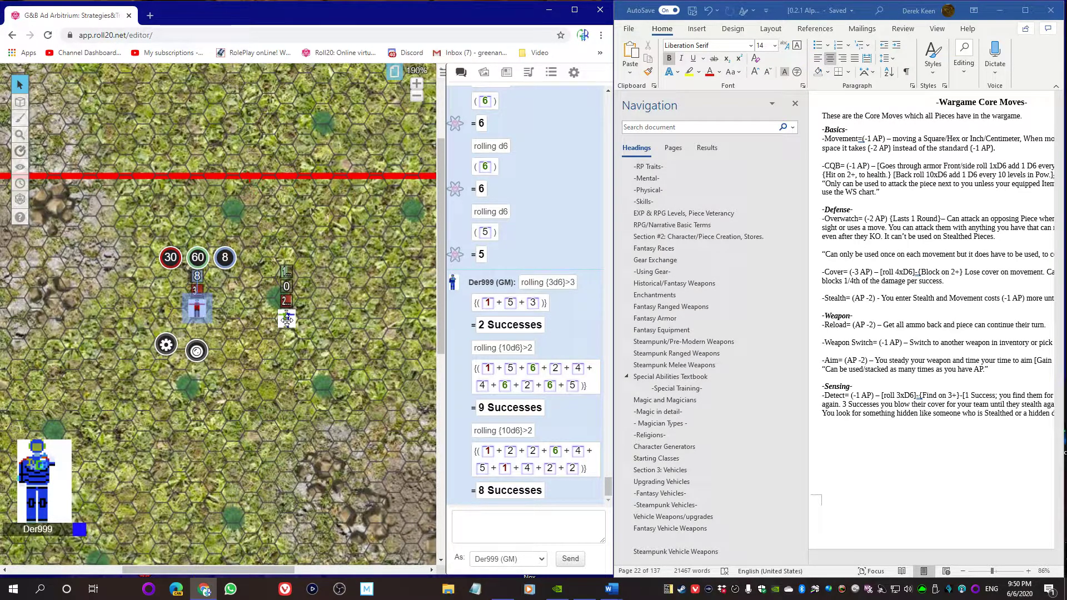
{"action": "left_click", "coordinate": [230, 261]}
{"action": "key", "text": "BackSpace"}
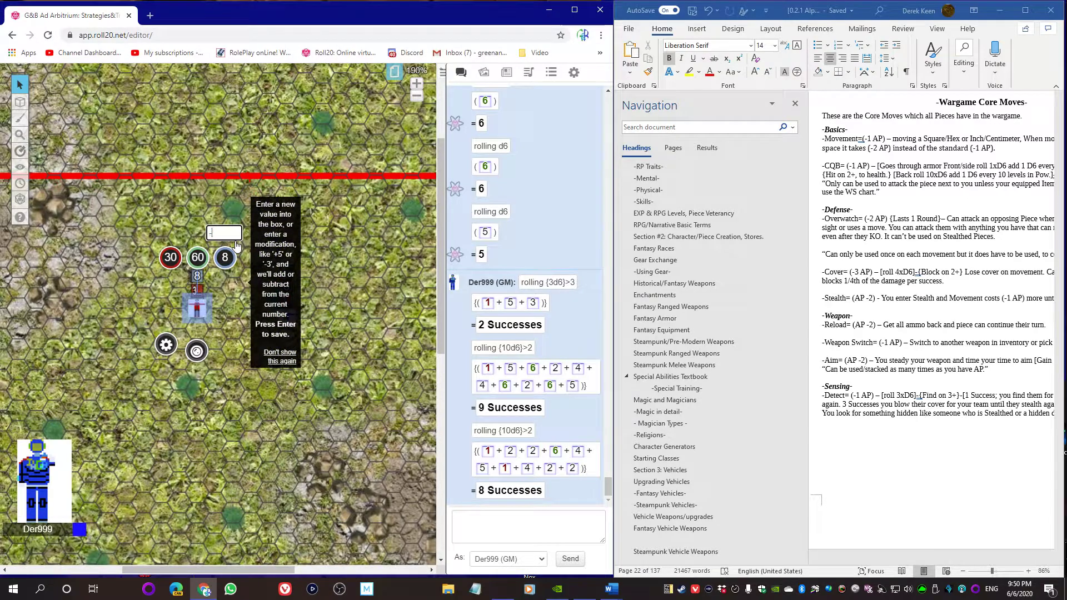
{"action": "type", "text": "-2"}
{"action": "key", "text": "Return"}
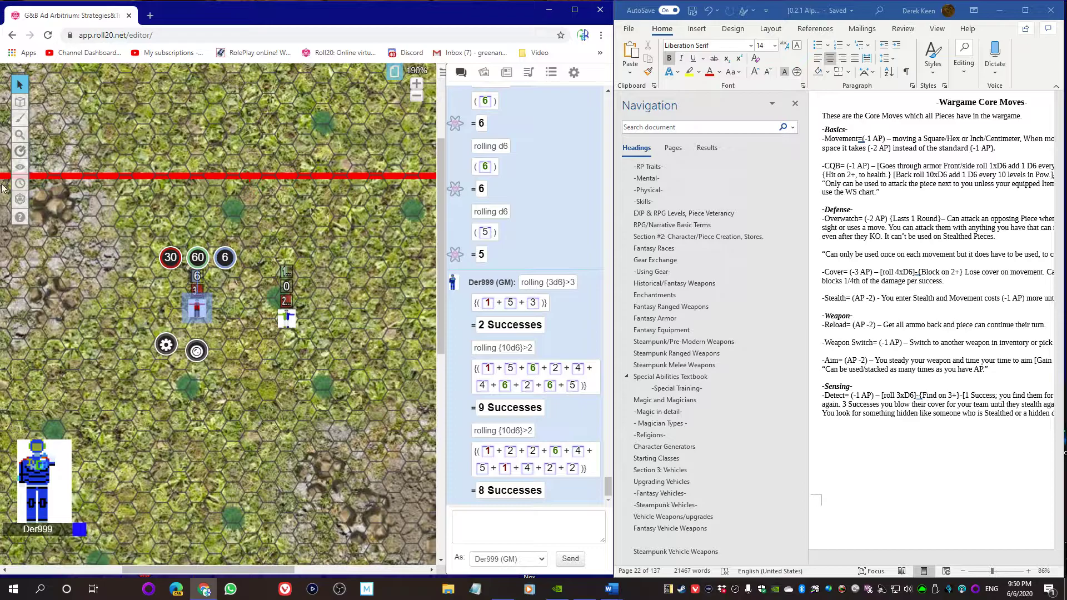
Roll 10d6 counting results above 2 in the Advanced Dice Roller, getting 9 successes
{"action": "mouse_move", "coordinate": [31, 160]}
{"action": "mouse_move", "coordinate": [20, 200]}
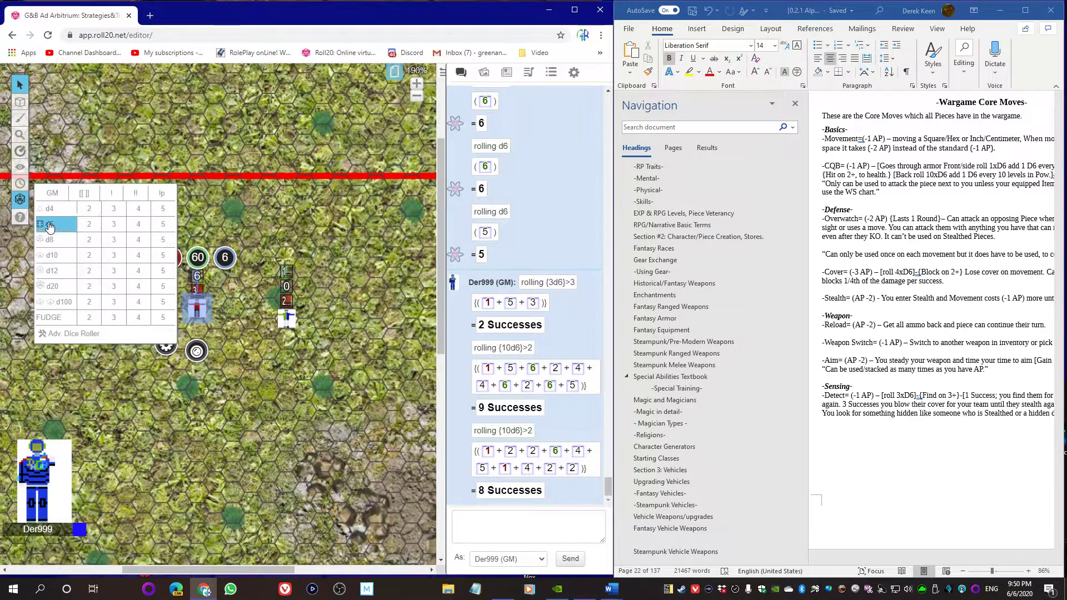
{"action": "left_click", "coordinate": [101, 332]}
{"action": "left_click", "coordinate": [360, 223]}
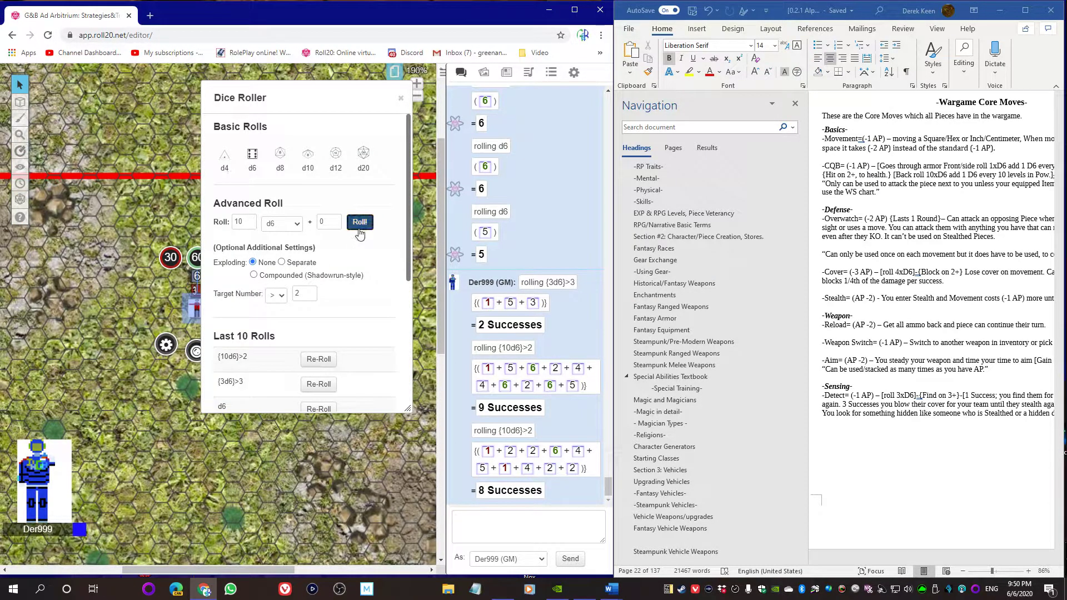
{"action": "left_click", "coordinate": [401, 98]}
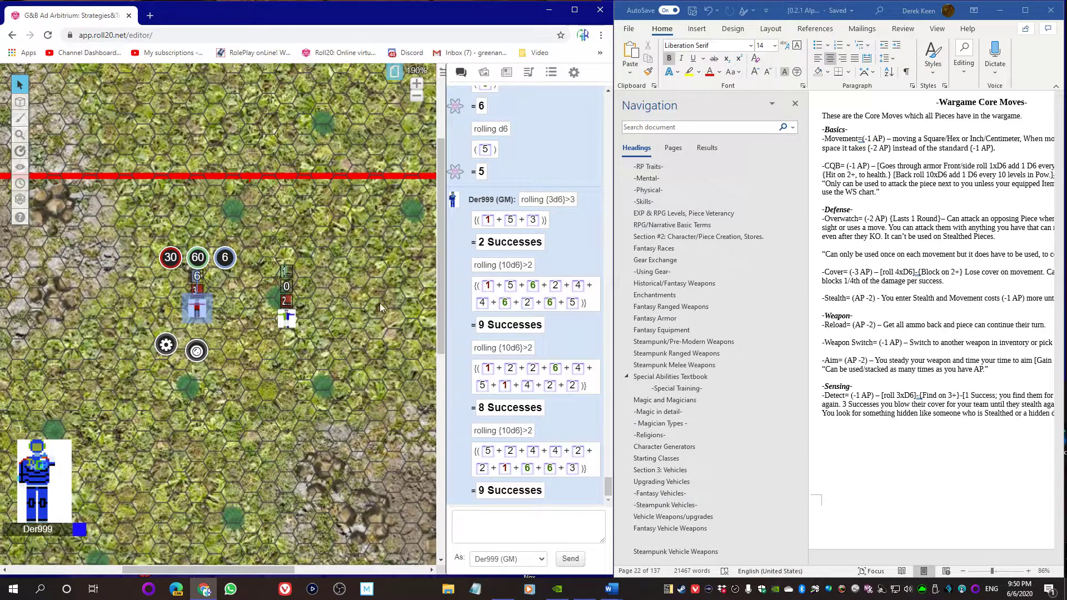
Reduce the blue token's green stat from 17 to 10 and its health from 26 to 24
{"action": "left_click", "coordinate": [286, 318]}
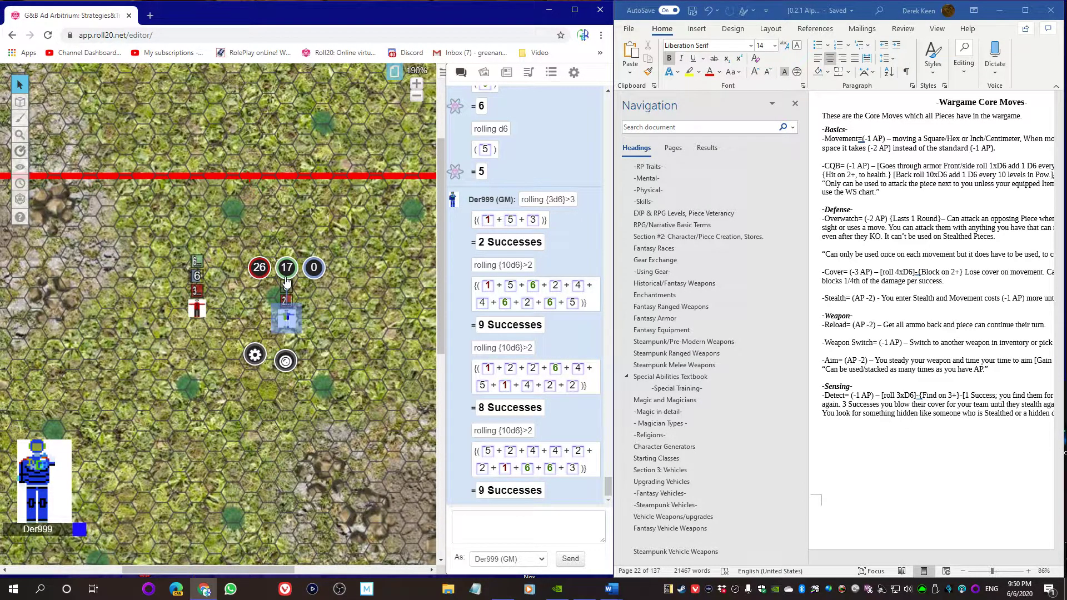
{"action": "left_click", "coordinate": [286, 278]}
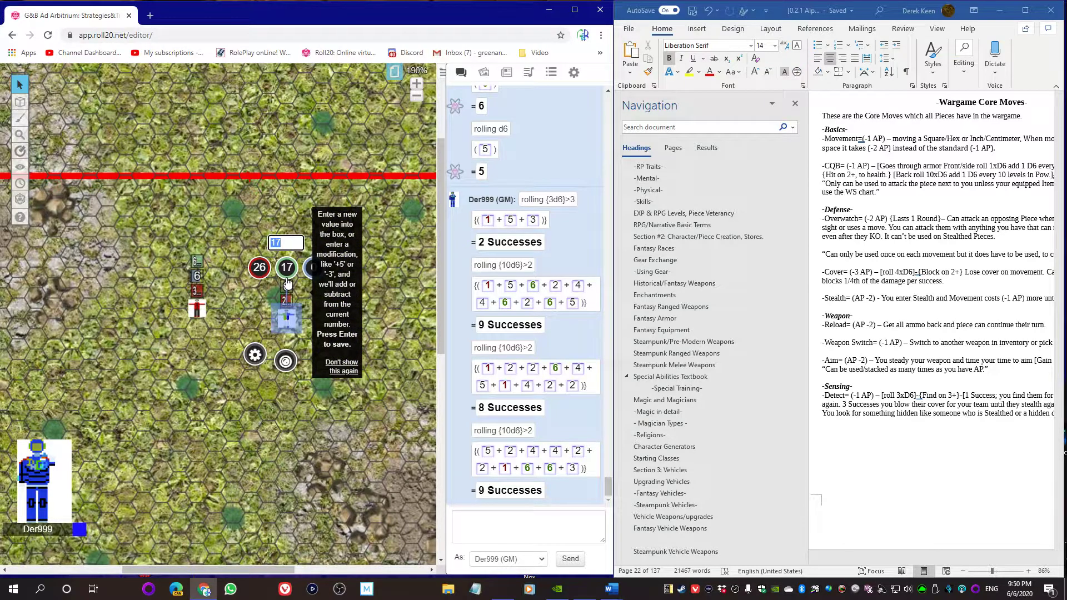
{"action": "type", "text": "-7"}
{"action": "key", "text": "Return"}
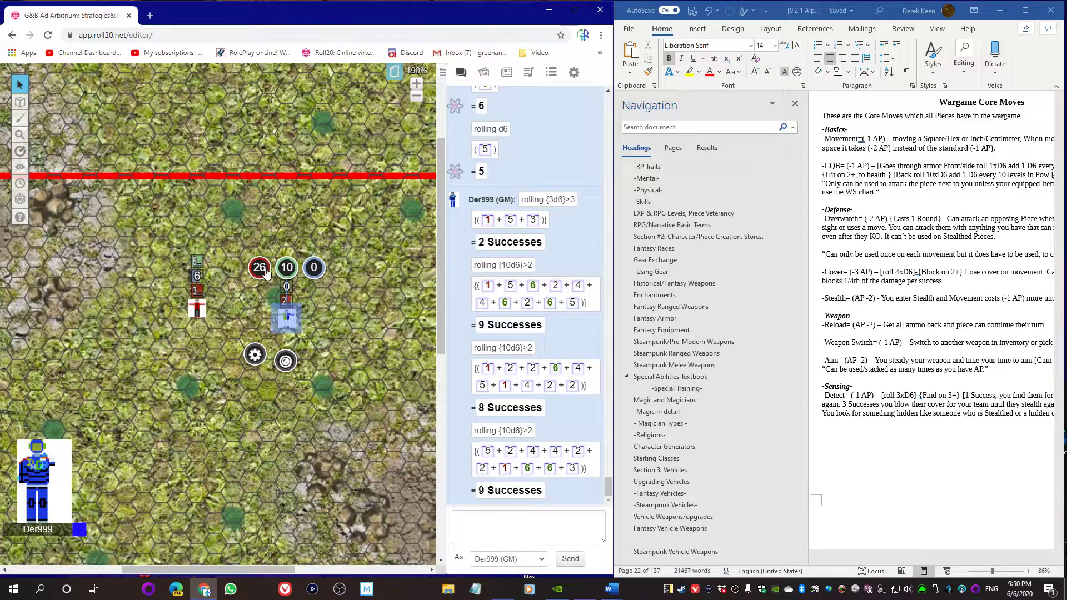
{"action": "left_click", "coordinate": [267, 271]}
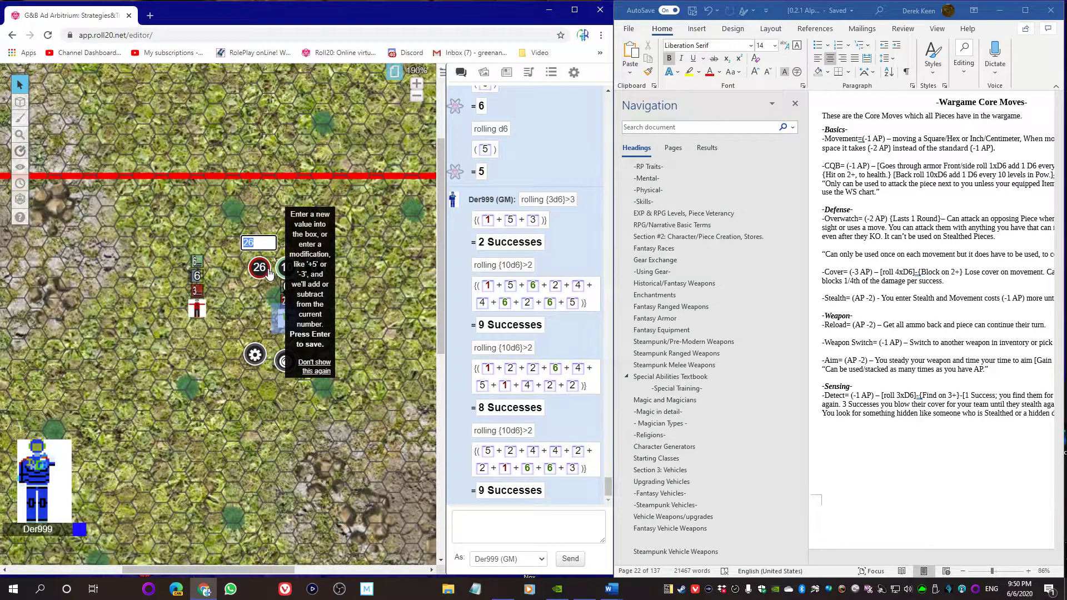
{"action": "type", "text": "-2"}
{"action": "key", "text": "Return"}
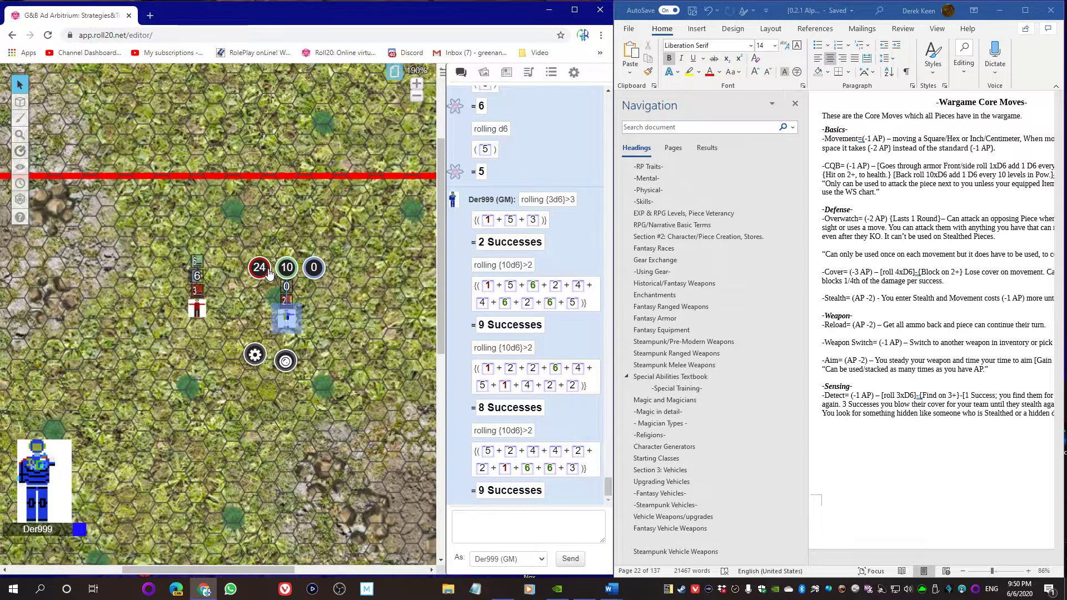
{"action": "left_click", "coordinate": [372, 328]}
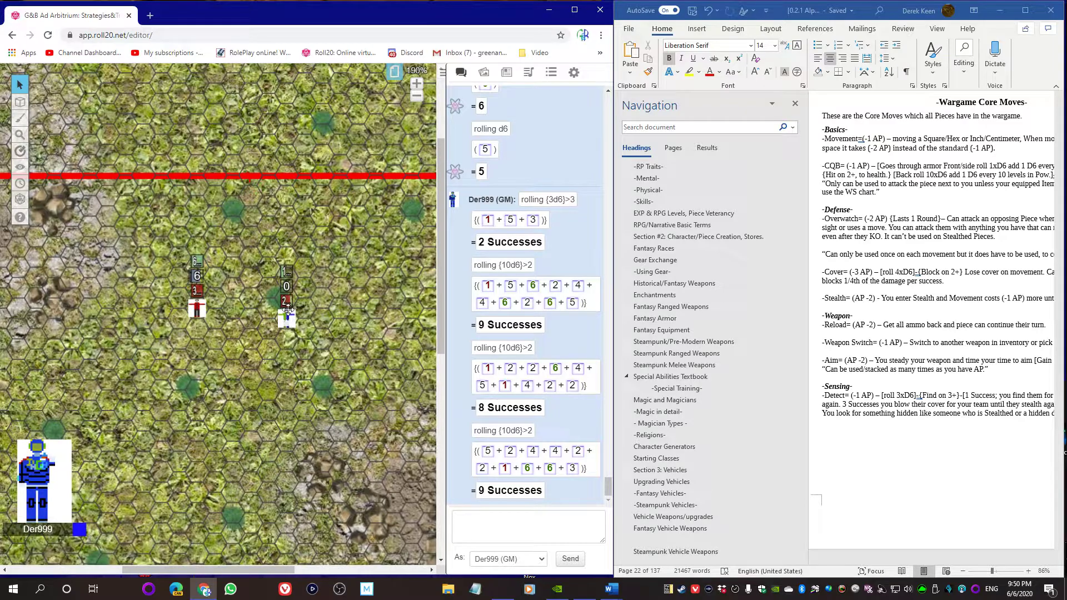
Refill the blue token's third bar from 0 to 10
{"action": "left_click", "coordinate": [288, 321]}
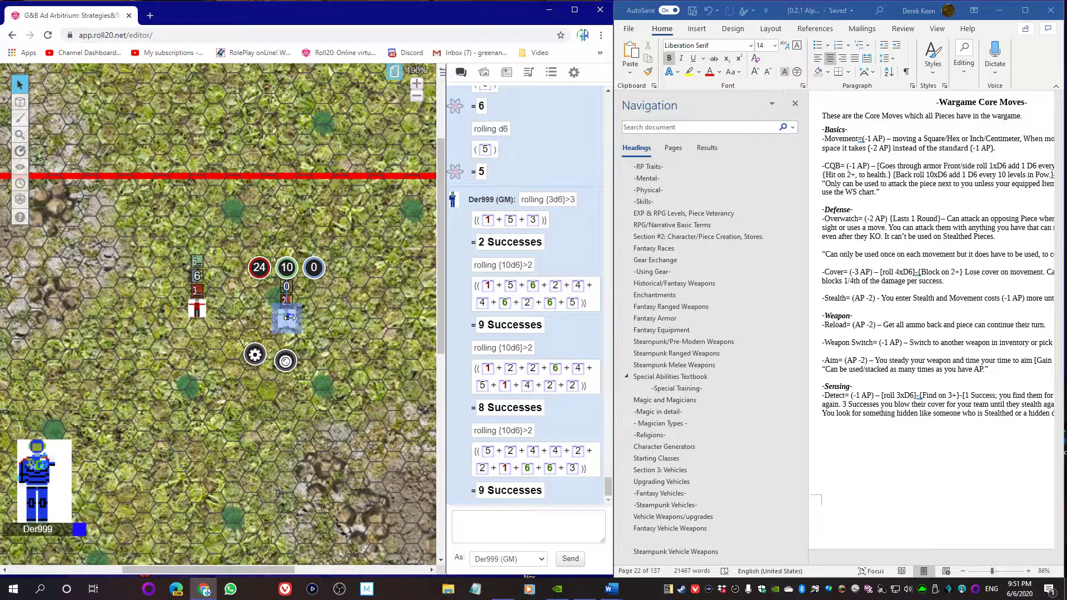
{"action": "left_click", "coordinate": [310, 277]}
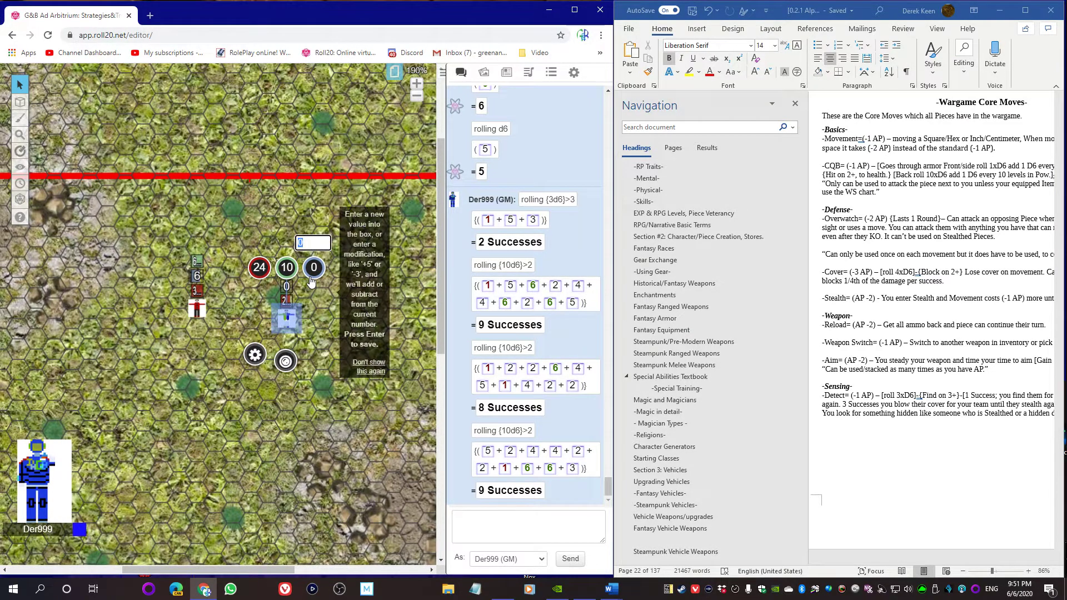
{"action": "type", "text": "10"}
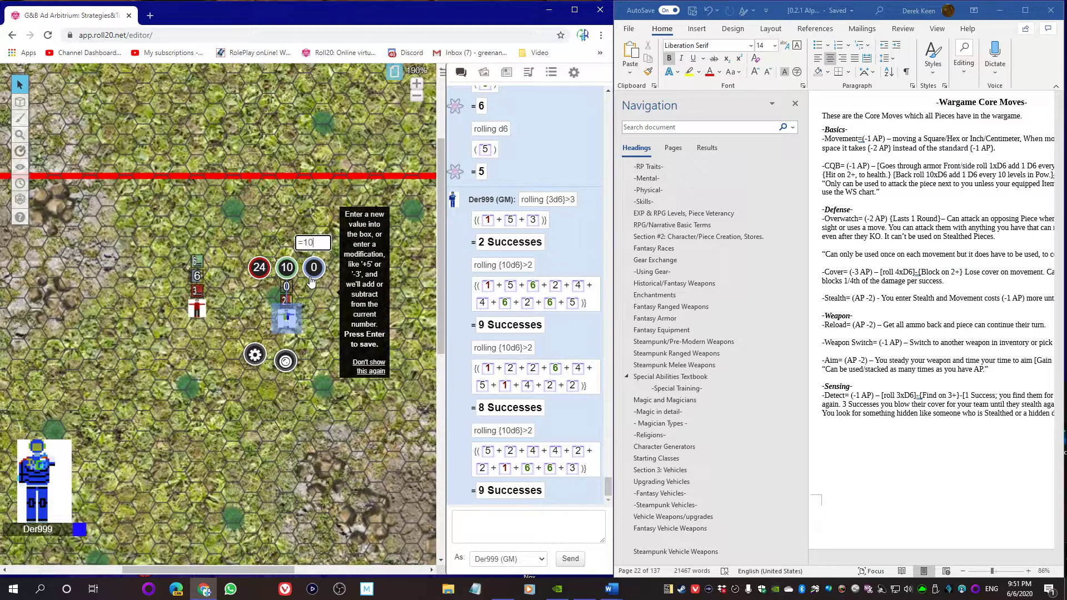
{"action": "key", "text": "Return"}
{"action": "left_click", "coordinate": [309, 362]}
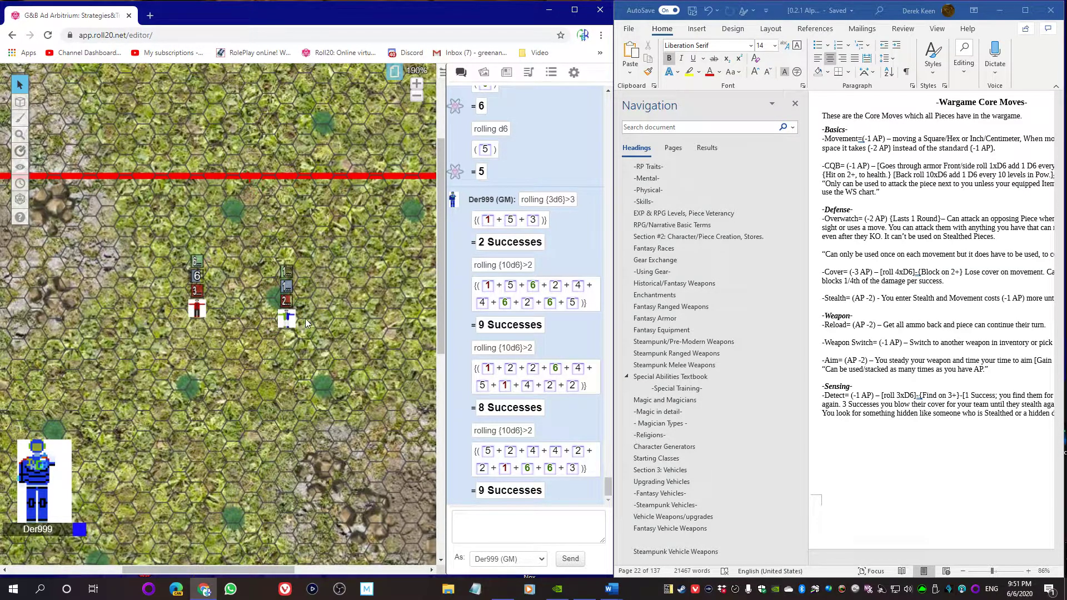
Move the blue token one hex left and close Word's Navigation pane
{"action": "left_click_drag", "start_coordinate": [288, 322], "coordinate": [187, 291]}
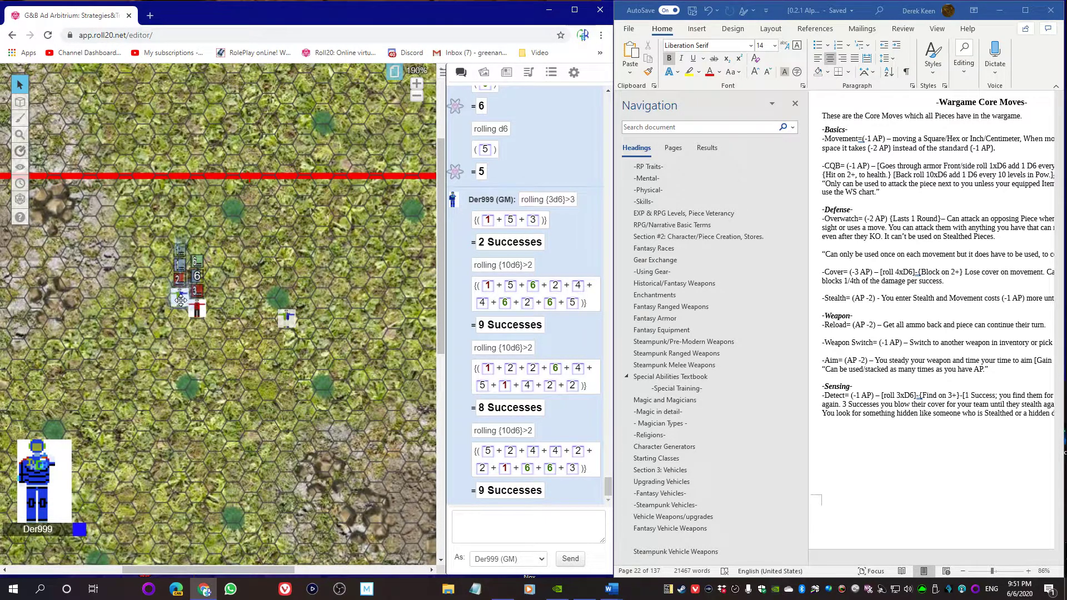
{"action": "left_click", "coordinate": [181, 300]}
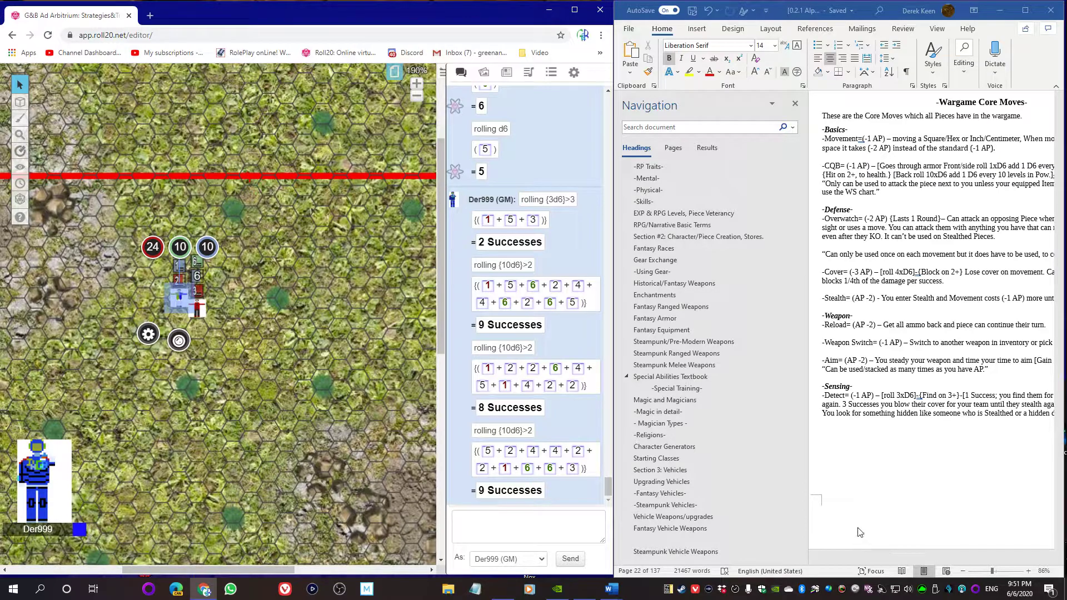
{"action": "left_click", "coordinate": [794, 104]}
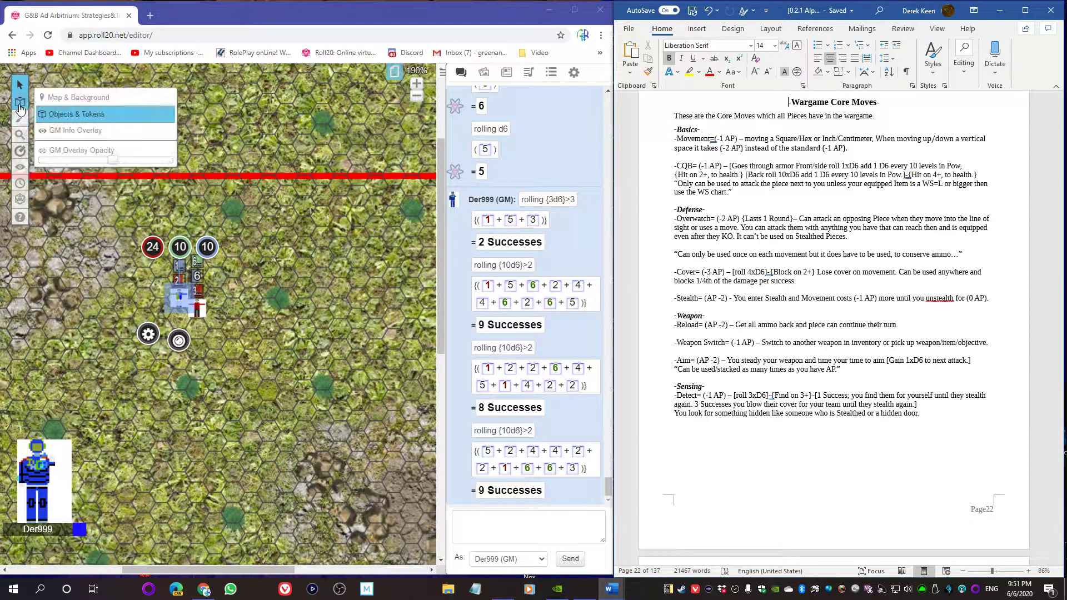
Roll 10d6 with target number 4 in the Advanced Dice Roller, getting 5 successes
{"action": "mouse_move", "coordinate": [22, 121]}
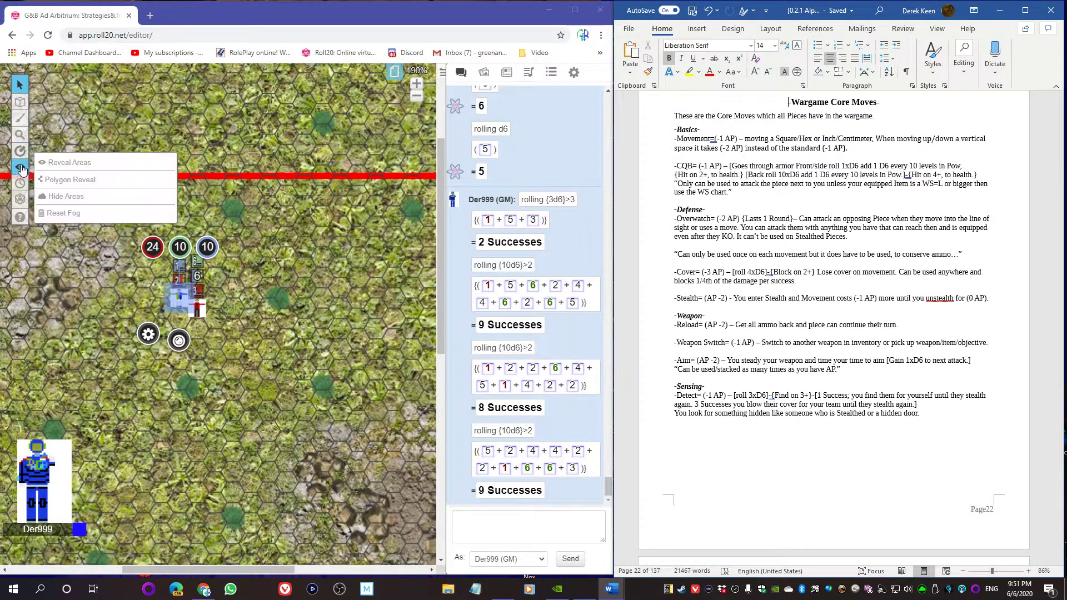
{"action": "mouse_move", "coordinate": [20, 199]}
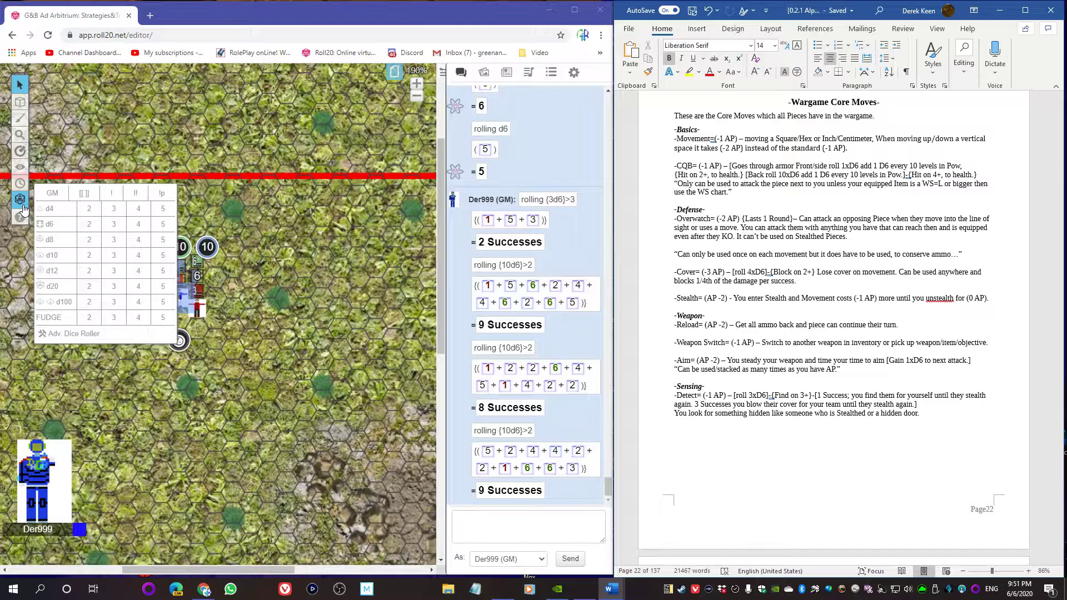
{"action": "left_click", "coordinate": [69, 333]}
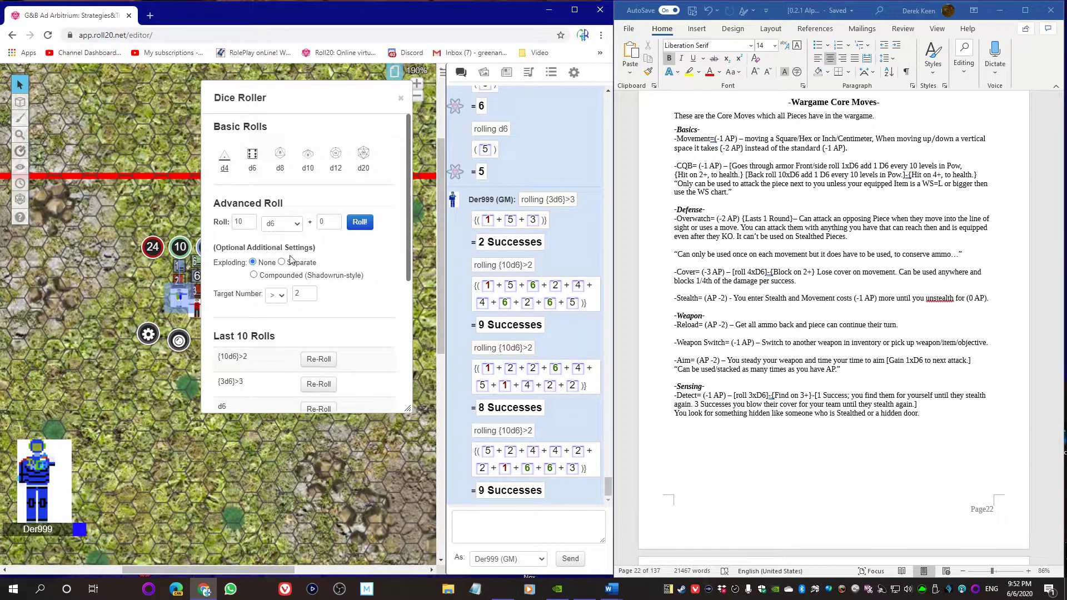
{"action": "left_click", "coordinate": [311, 294]}
{"action": "left_click", "coordinate": [311, 295]}
{"action": "left_click", "coordinate": [358, 223]}
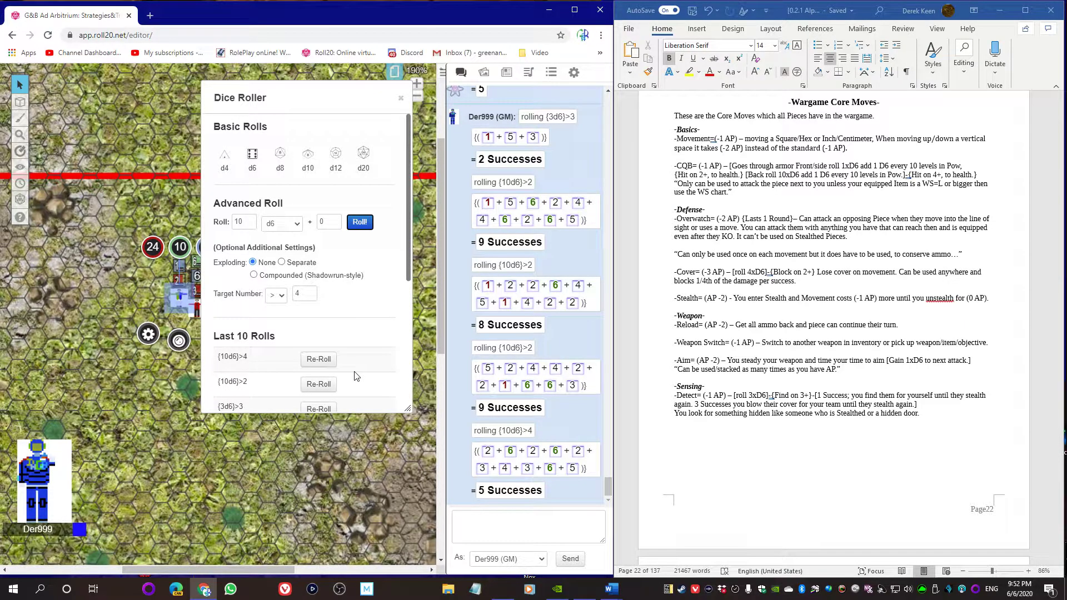
{"action": "left_click", "coordinate": [401, 99]}
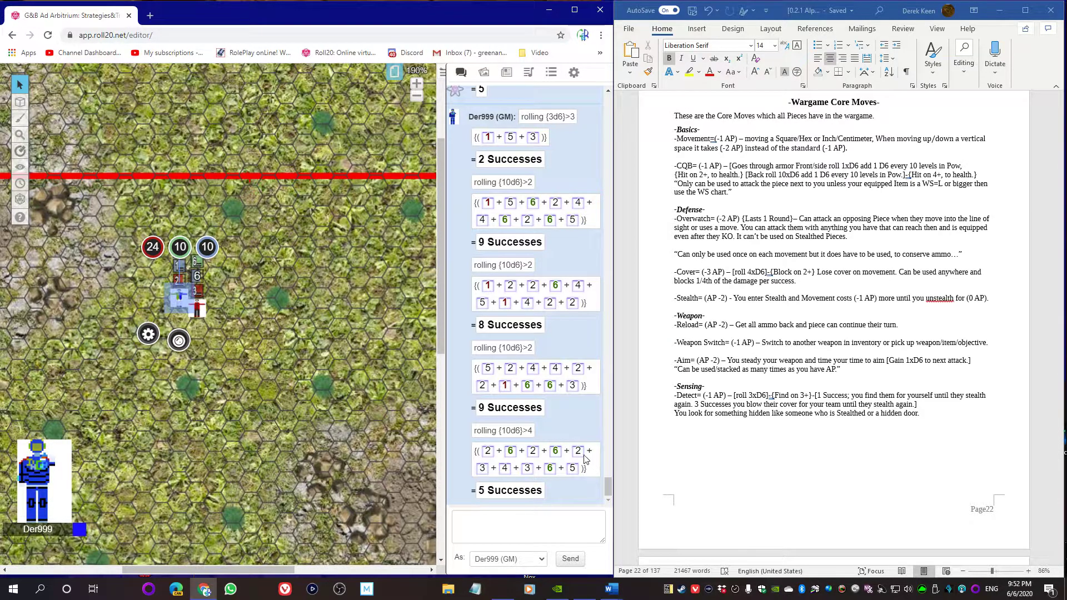
{"action": "left_click", "coordinate": [197, 303]}
Set the red-figure token's red bar from 30 to 25
{"action": "left_click", "coordinate": [171, 261]}
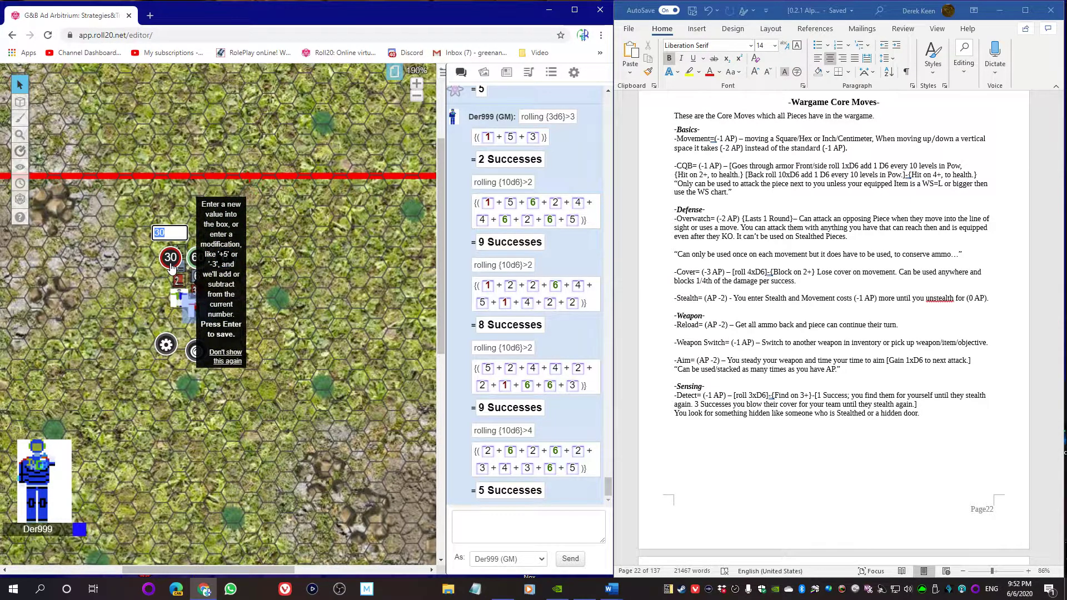
{"action": "type", "text": "25"}
{"action": "key", "text": "Return"}
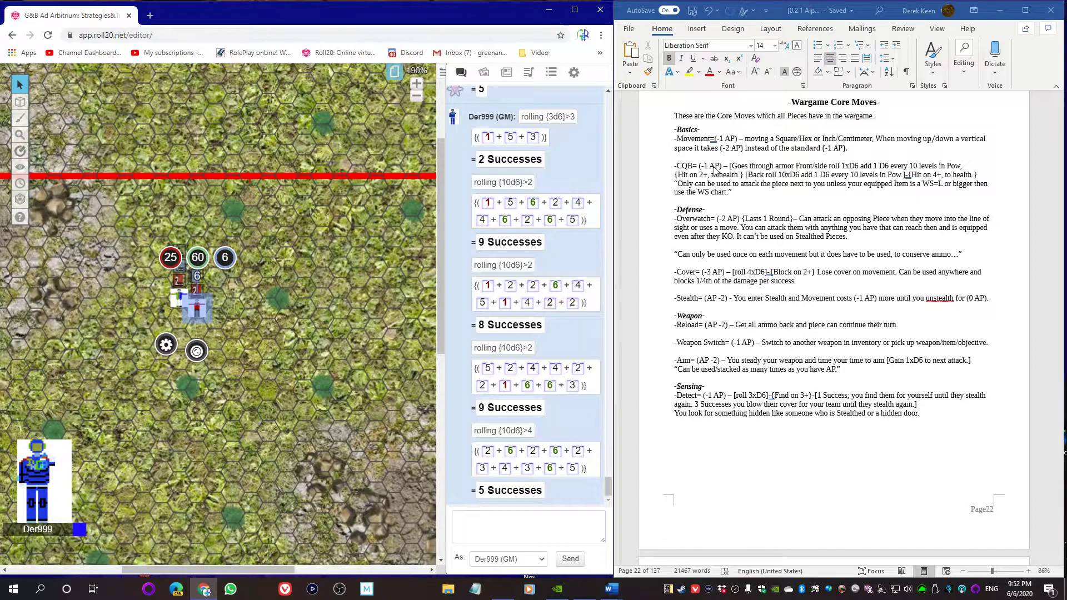
Drop the neighbouring blue-figure token's blue bar from 10 to 0
{"action": "left_click", "coordinate": [182, 300]}
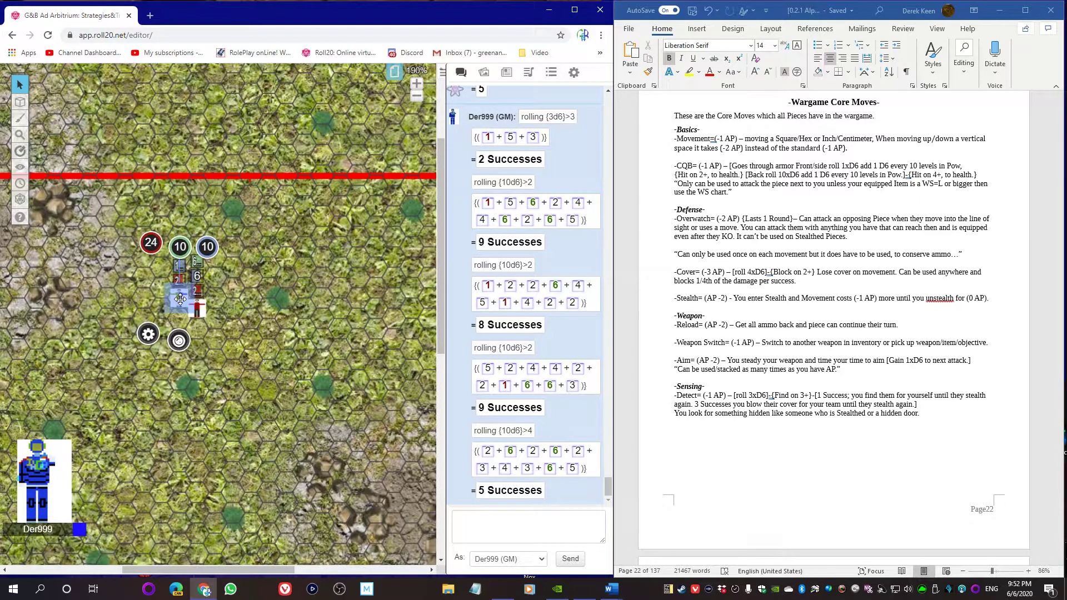
{"action": "left_click", "coordinate": [208, 256]}
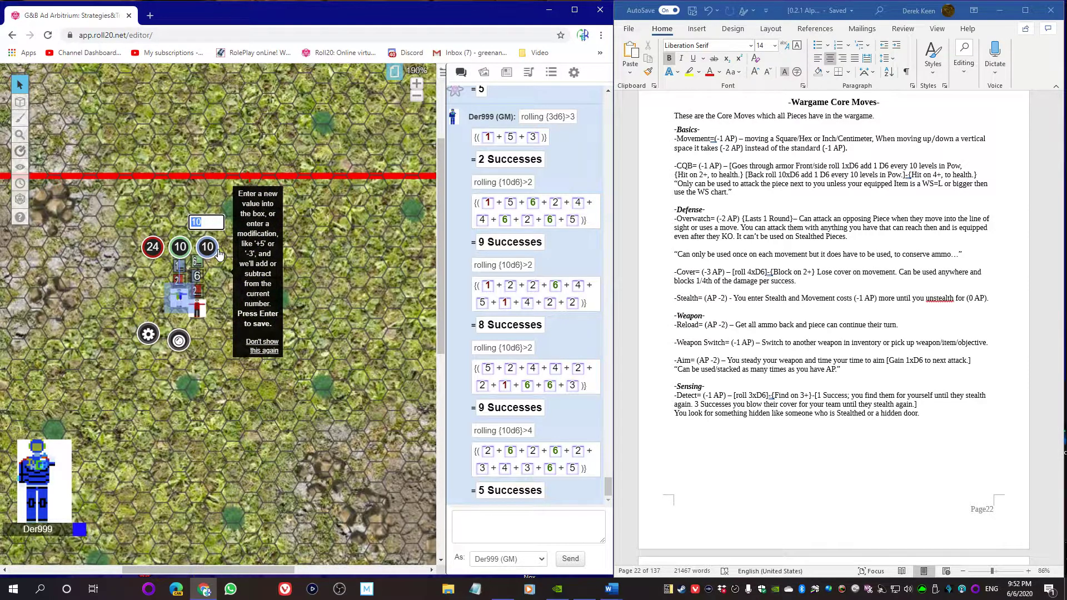
{"action": "type", "text": "-"}
{"action": "key", "text": "Return"}
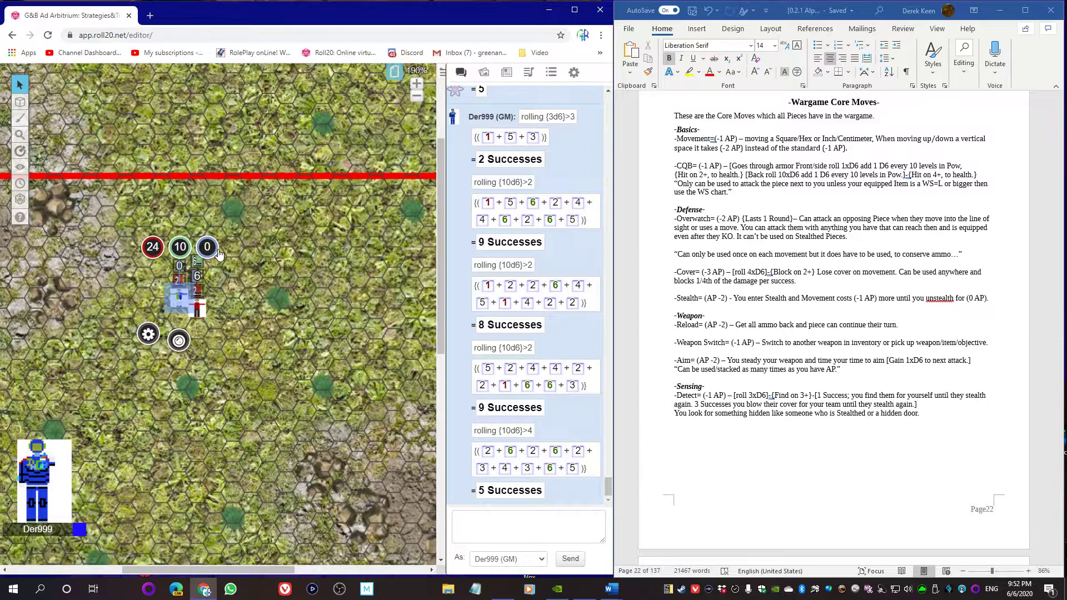
{"action": "left_click", "coordinate": [278, 300]}
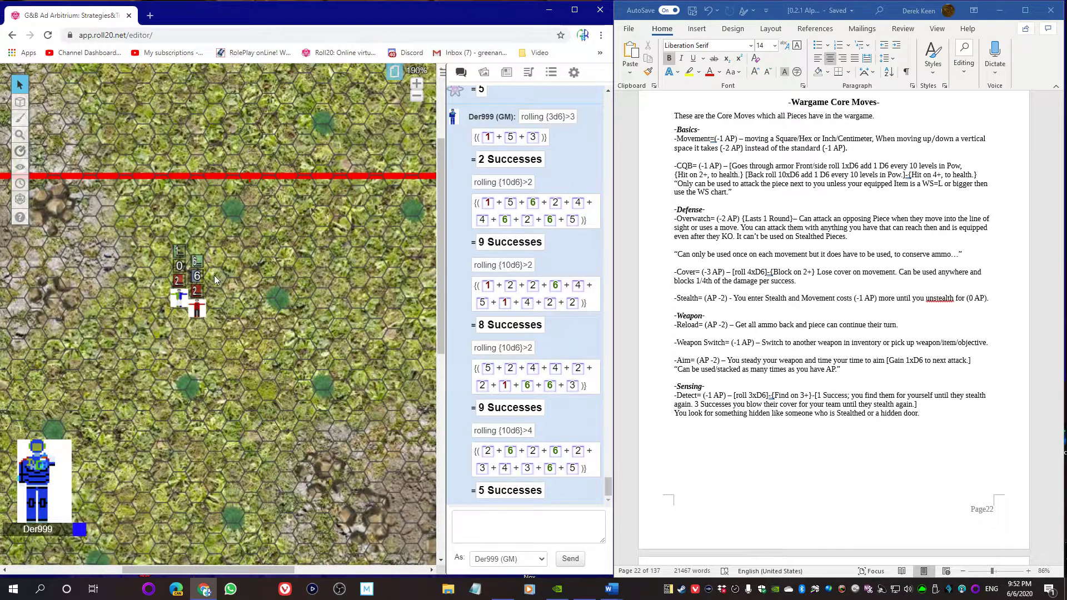
Change the red-figure token's blue bar to 8, then check both tokens' bars
{"action": "left_click", "coordinate": [198, 307]}
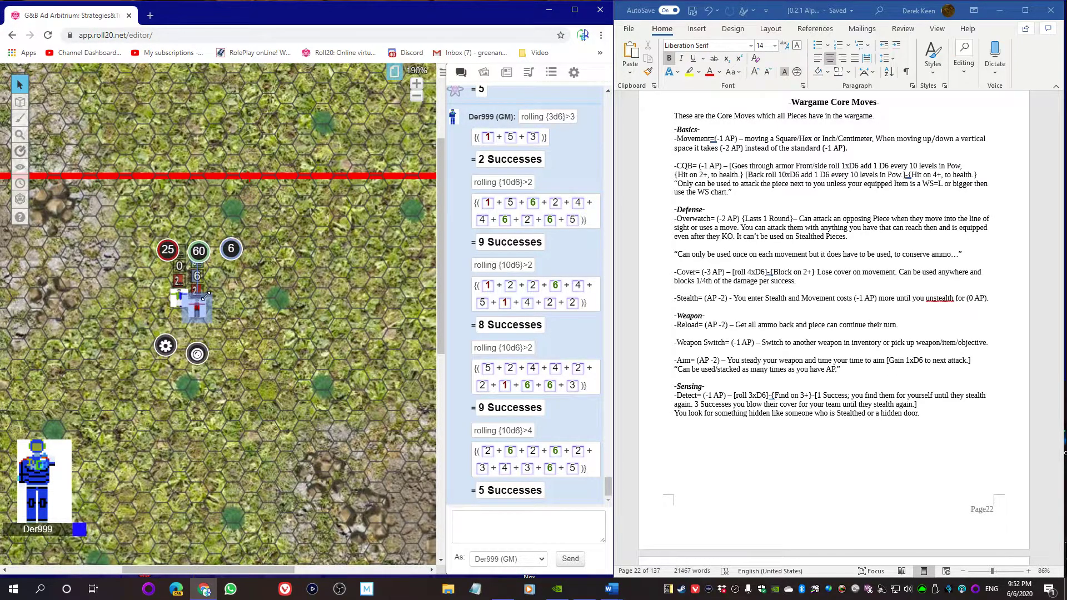
{"action": "left_click", "coordinate": [226, 261]}
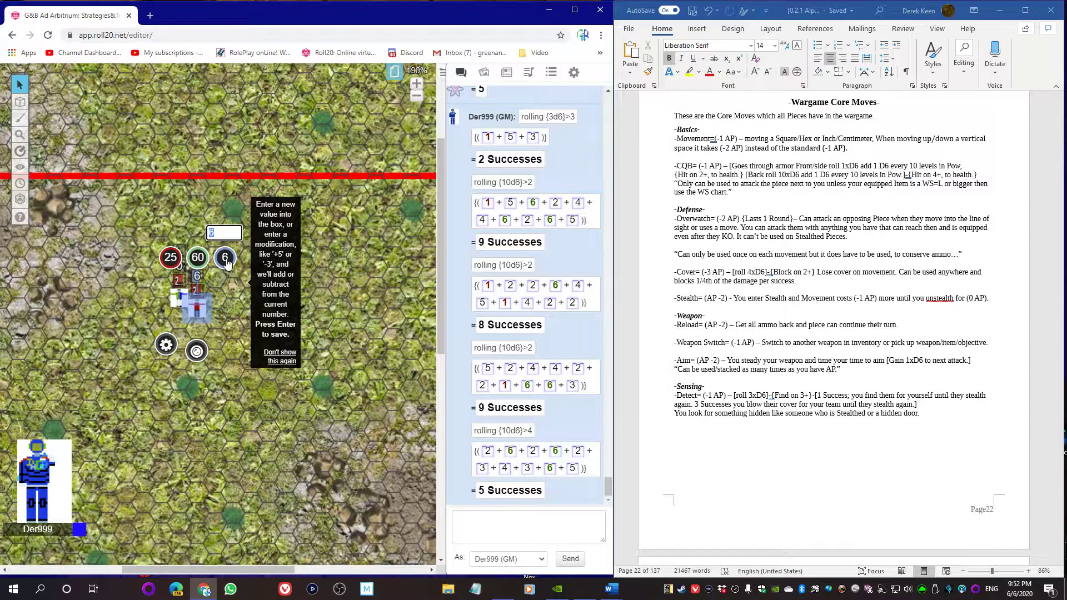
{"action": "type", "text": "-"}
{"action": "type", "text": "8"}
{"action": "key", "text": "Return"}
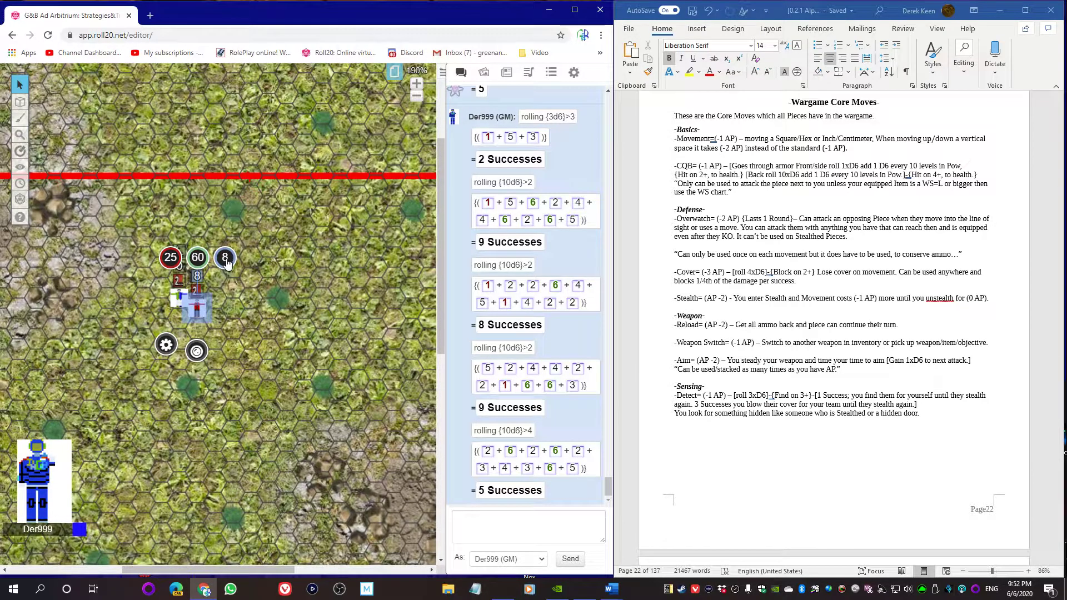
{"action": "left_click", "coordinate": [275, 335]}
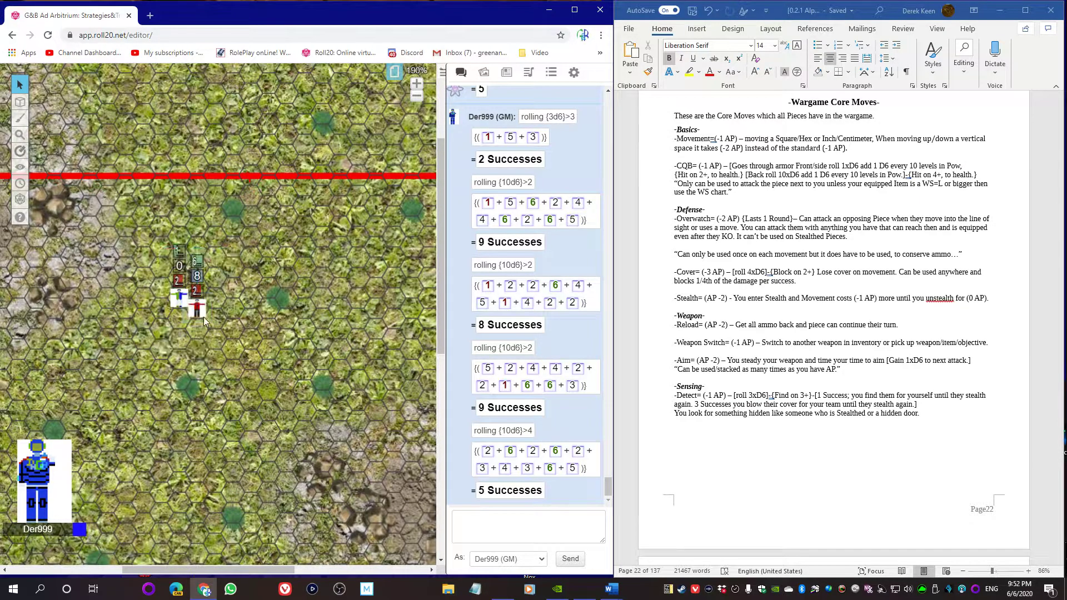
{"action": "left_click", "coordinate": [181, 294]}
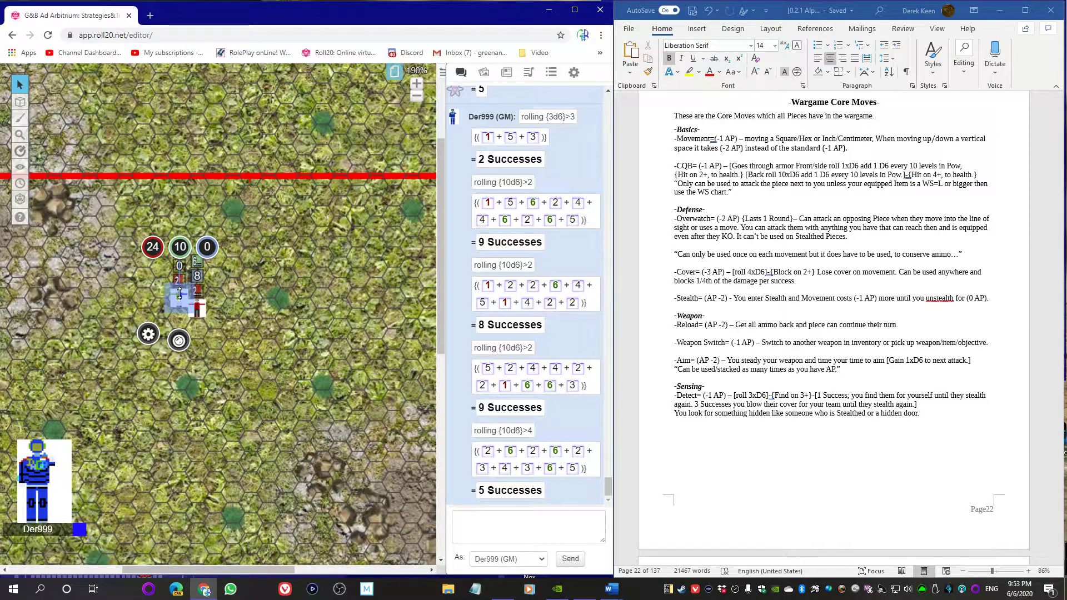
{"action": "left_click", "coordinate": [196, 309]}
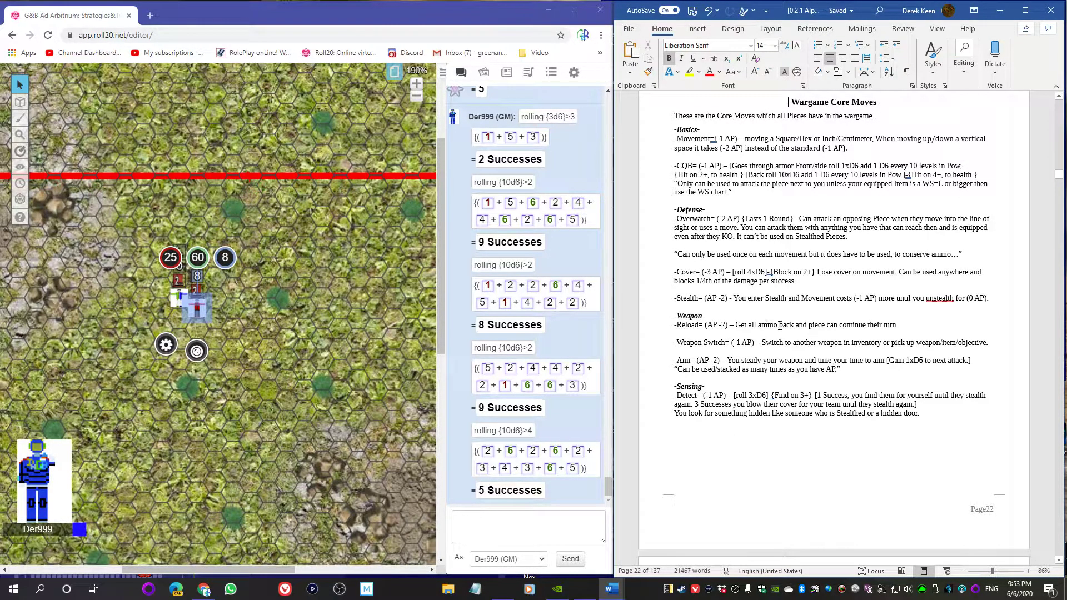
Jump through the Fantasy headings in Word's Navigation pane to the Fantasy Ranged Basic Archer sheet
{"action": "left_click", "coordinate": [963, 55]}
{"action": "left_click", "coordinate": [970, 96]}
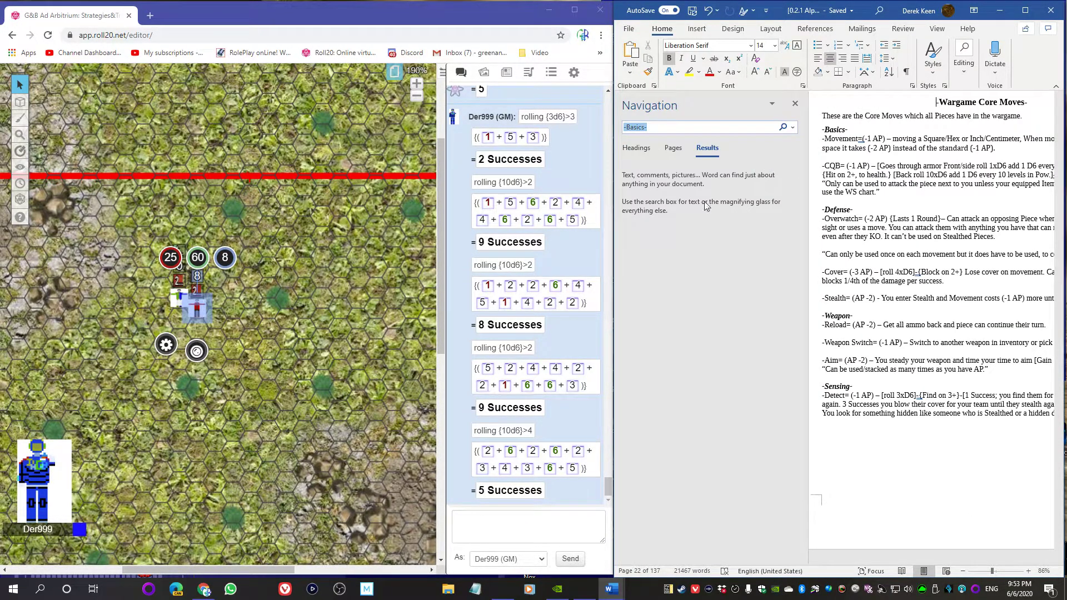
{"action": "left_click", "coordinate": [636, 161]}
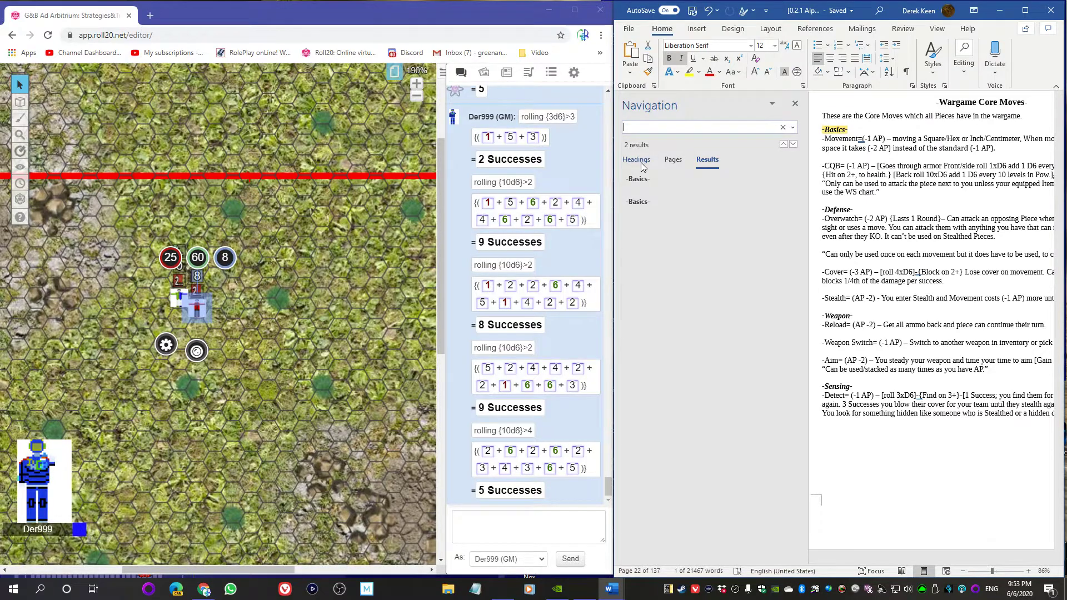
{"action": "scroll", "coordinate": [682, 256], "scroll_direction": "down", "scroll_amount": 9}
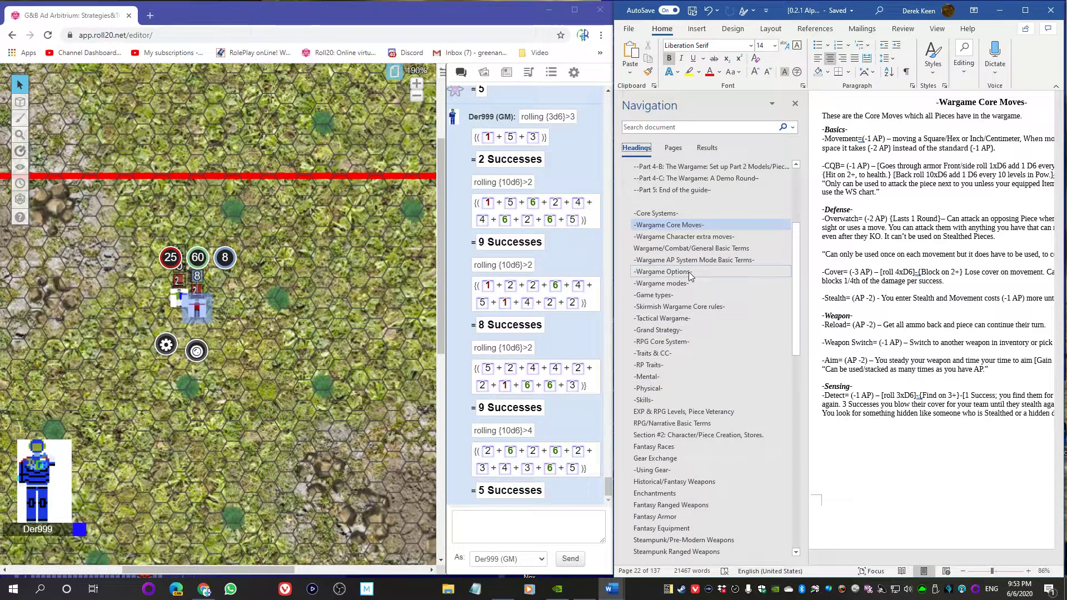
{"action": "scroll", "coordinate": [683, 255], "scroll_direction": "down", "scroll_amount": 7}
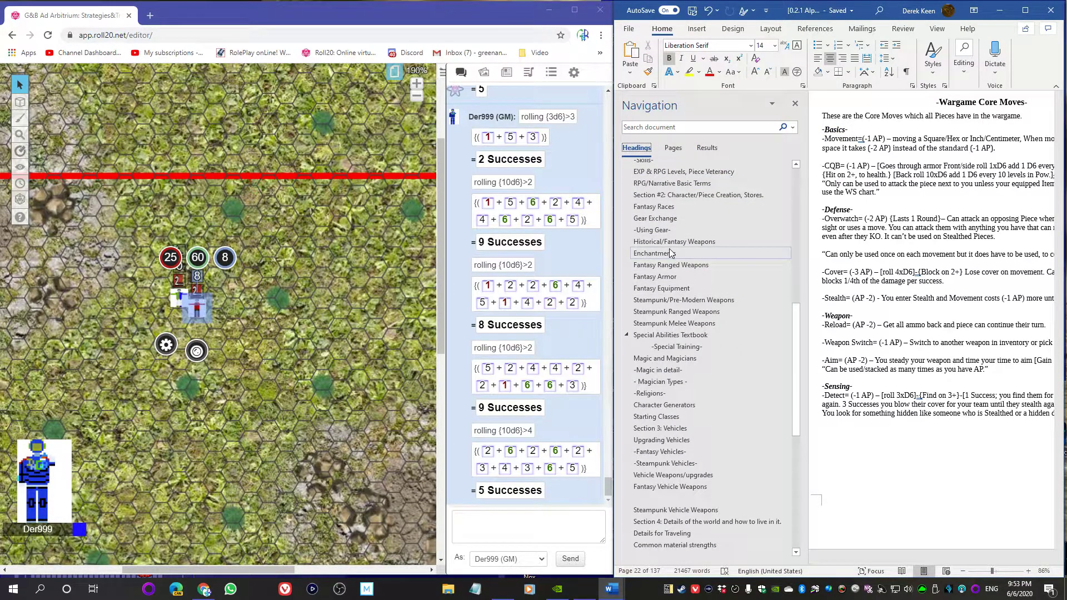
{"action": "scroll", "coordinate": [678, 269], "scroll_direction": "down", "scroll_amount": 5}
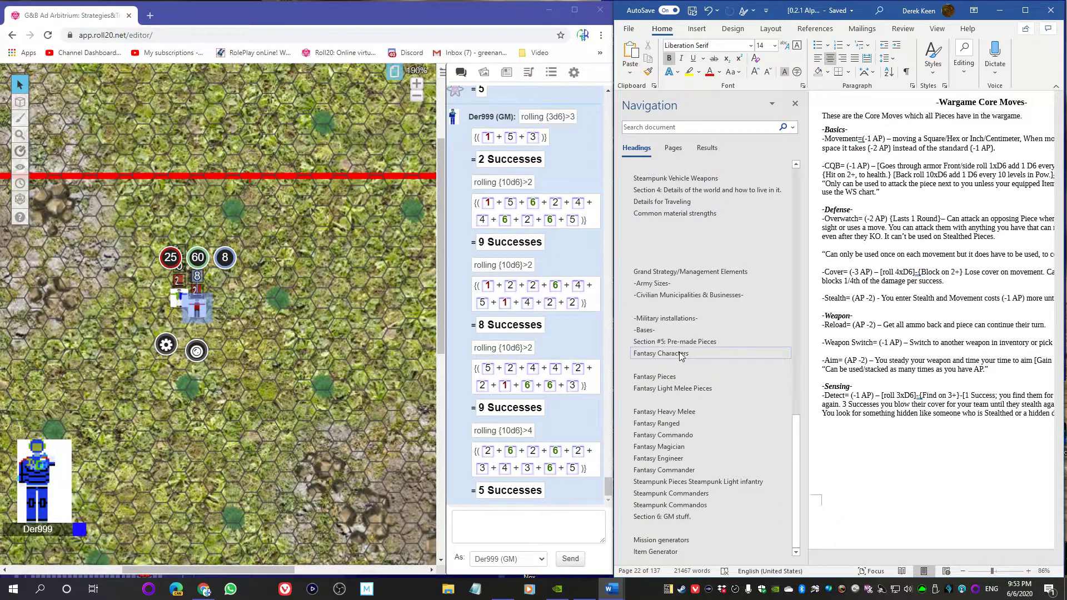
{"action": "left_click", "coordinate": [680, 354]}
{"action": "left_click", "coordinate": [666, 378]}
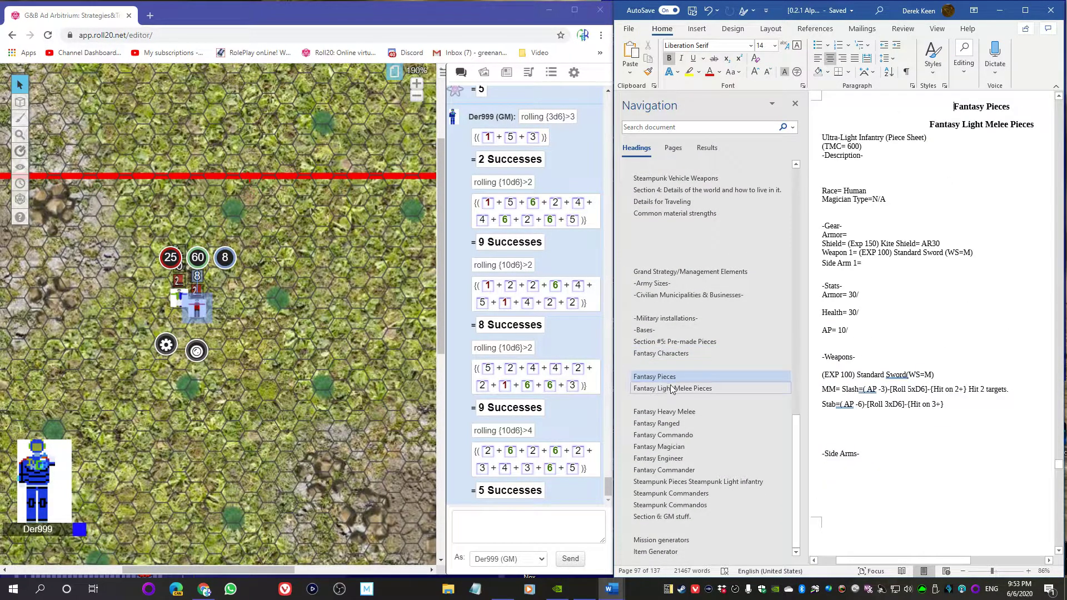
{"action": "left_click", "coordinate": [667, 435]}
{"action": "left_click", "coordinate": [661, 424]}
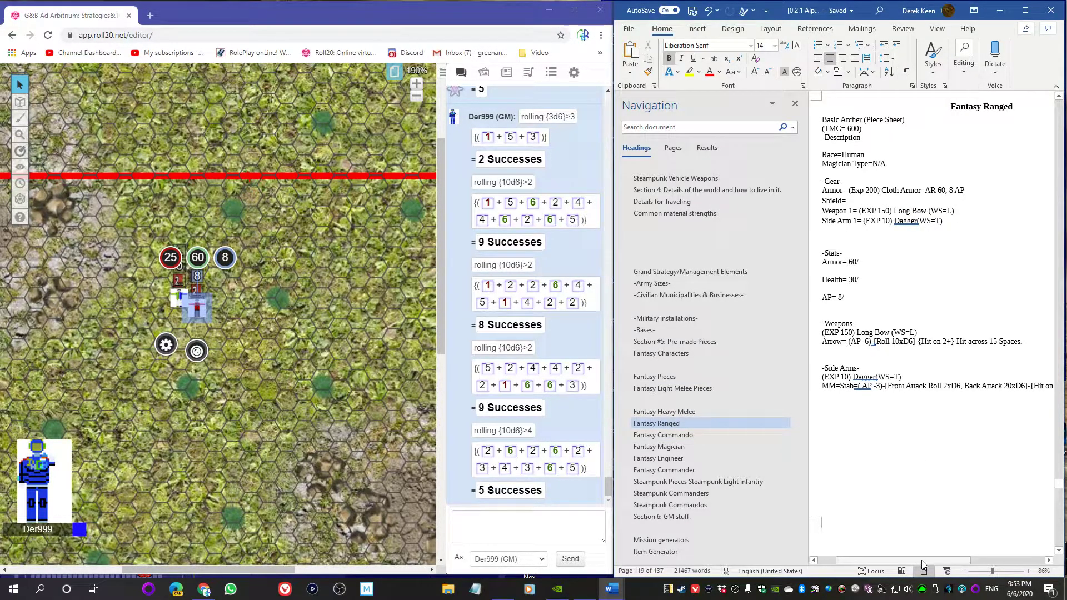
{"action": "mouse_move", "coordinate": [923, 560]}
{"action": "left_mouse_down"}
{"action": "mouse_move", "coordinate": [975, 560]}
{"action": "mouse_move", "coordinate": [923, 560]}
{"action": "mouse_move", "coordinate": [938, 556]}
{"action": "left_mouse_up"}
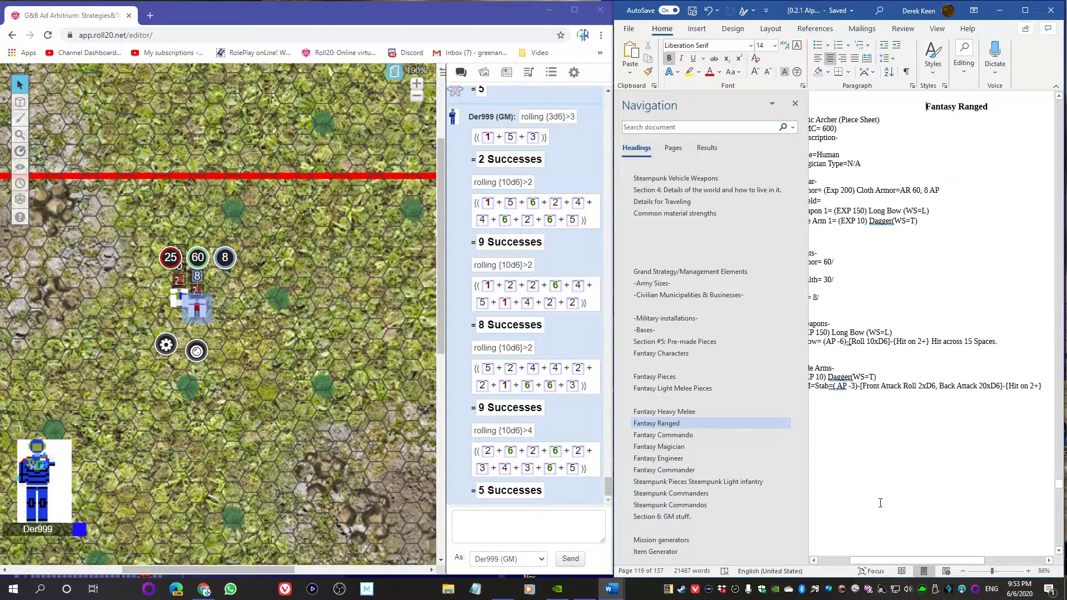
Separate the stacked tokens and lower the enemy archer's blue bar from 8 to 6
{"action": "left_click_drag", "start_coordinate": [197, 310], "coordinate": [181, 279]}
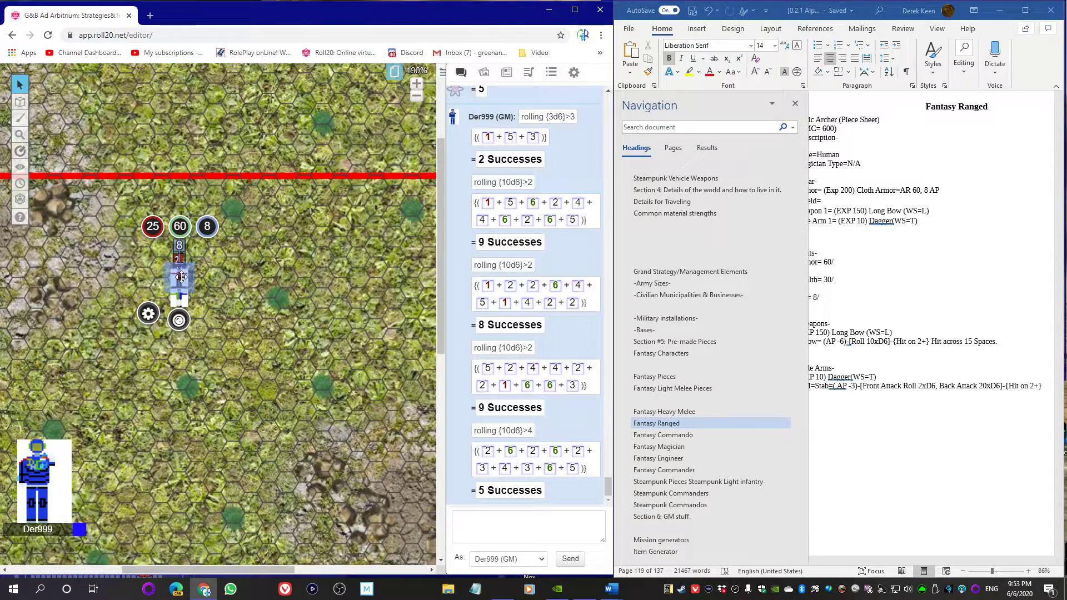
{"action": "left_click", "coordinate": [208, 226]}
{"action": "type", "text": "-"}
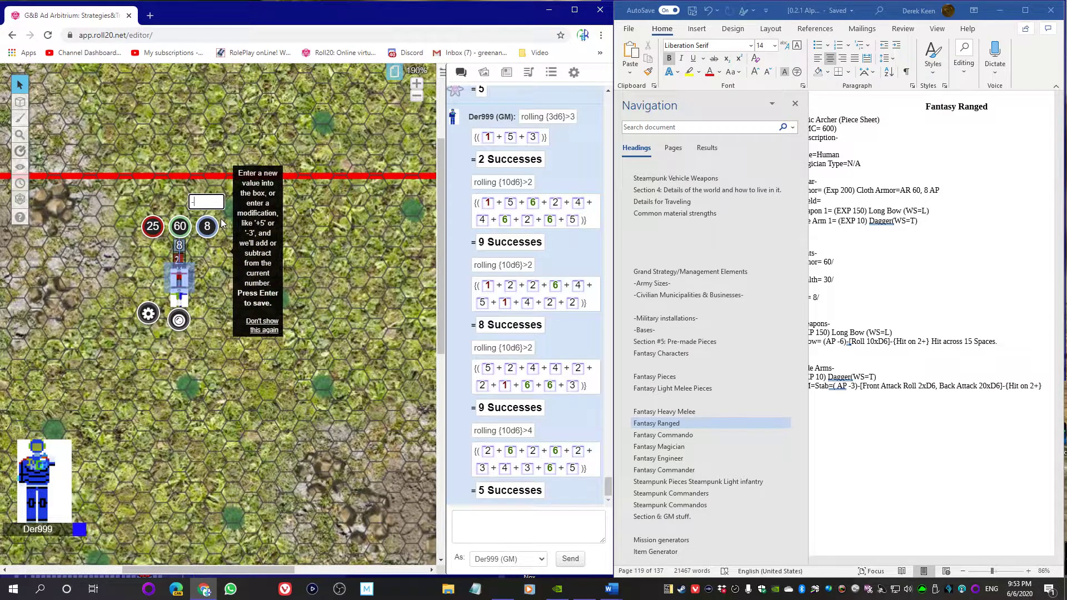
{"action": "type", "text": "2"}
{"action": "key", "text": "Return"}
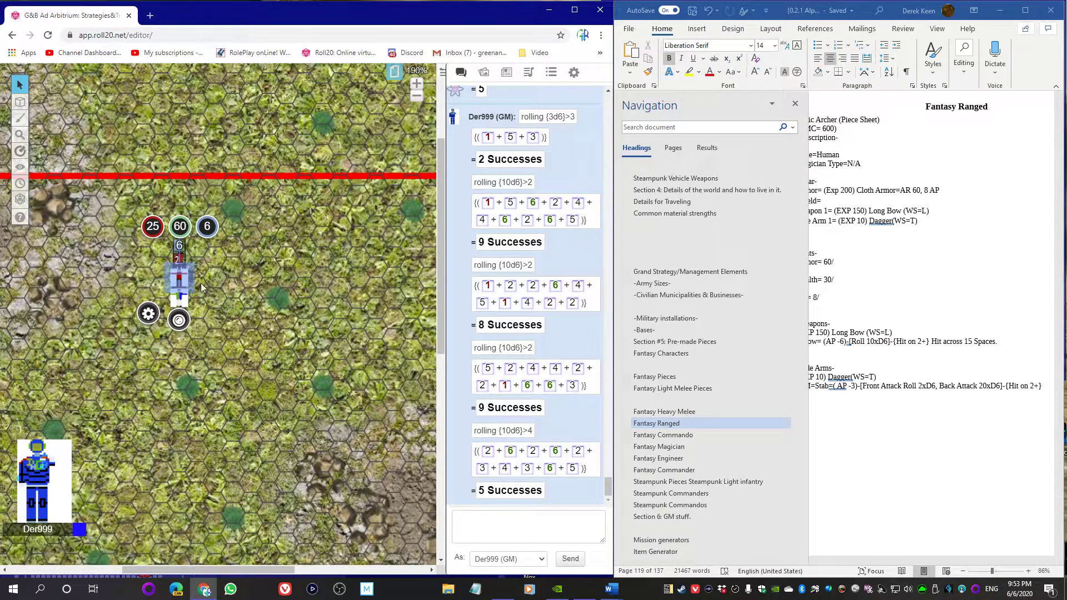
{"action": "left_click", "coordinate": [178, 296]}
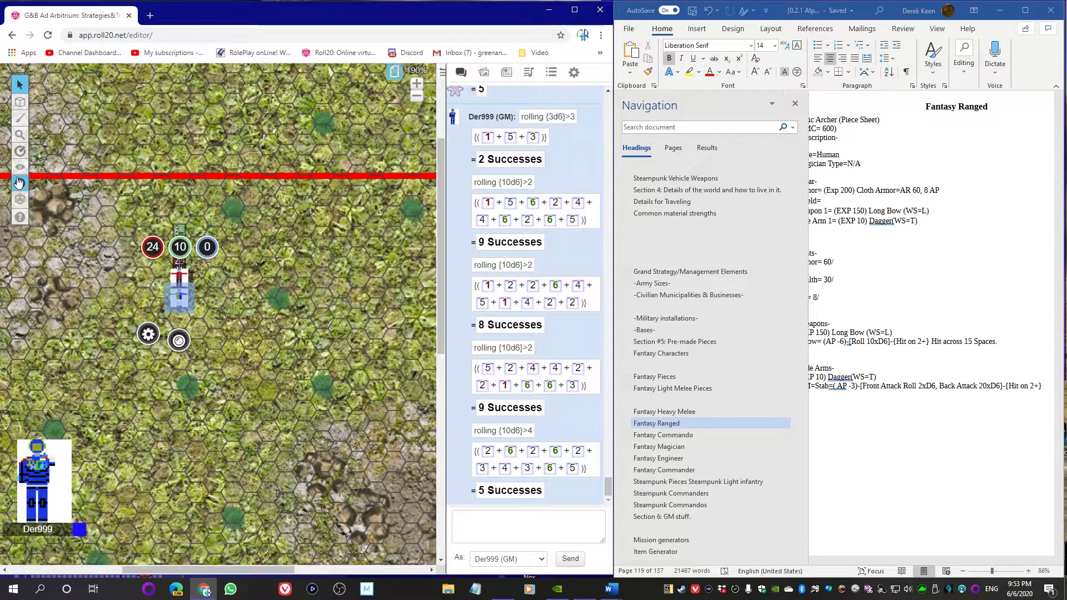
Roll 20d6 with target number 2 in the Advanced Dice Roller, getting 17 successes
{"action": "mouse_move", "coordinate": [19, 200]}
{"action": "left_click", "coordinate": [72, 334]}
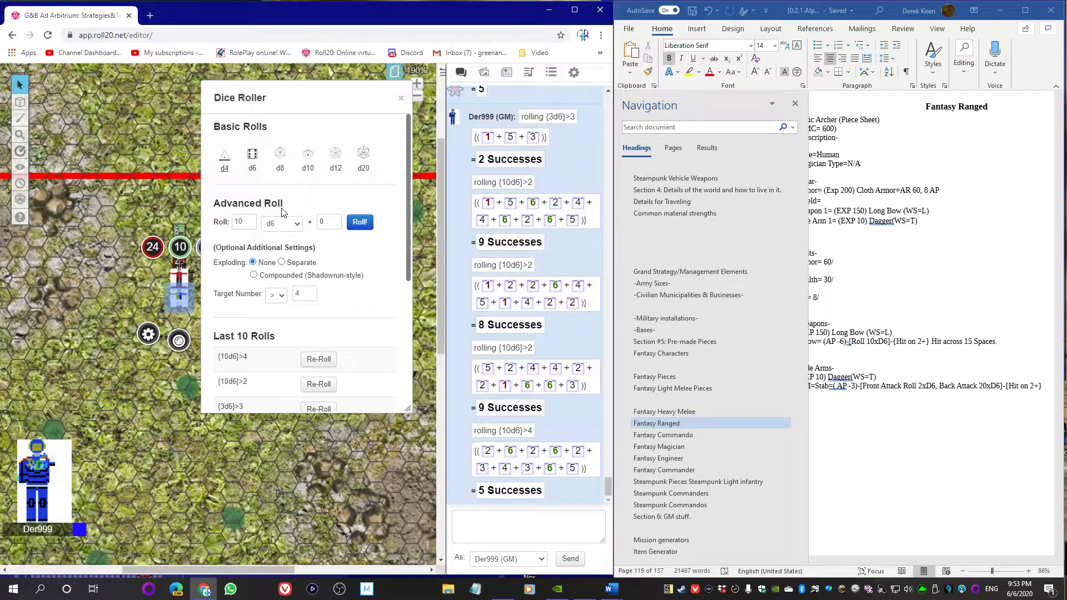
{"action": "left_click", "coordinate": [248, 220]}
{"action": "left_click", "coordinate": [249, 225]}
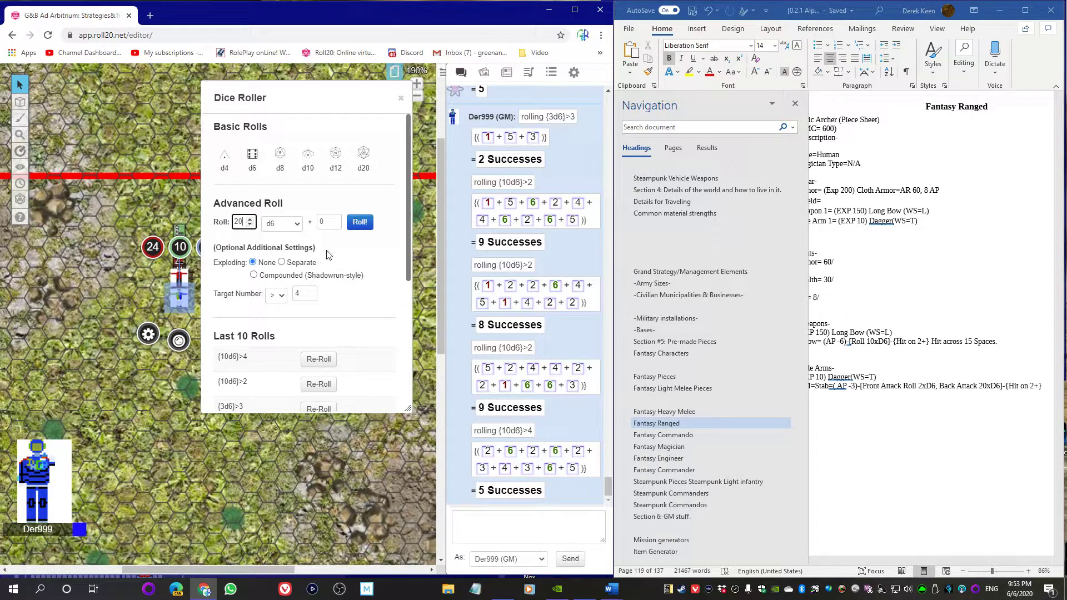
{"action": "left_click", "coordinate": [311, 296]}
{"action": "left_click", "coordinate": [311, 297]}
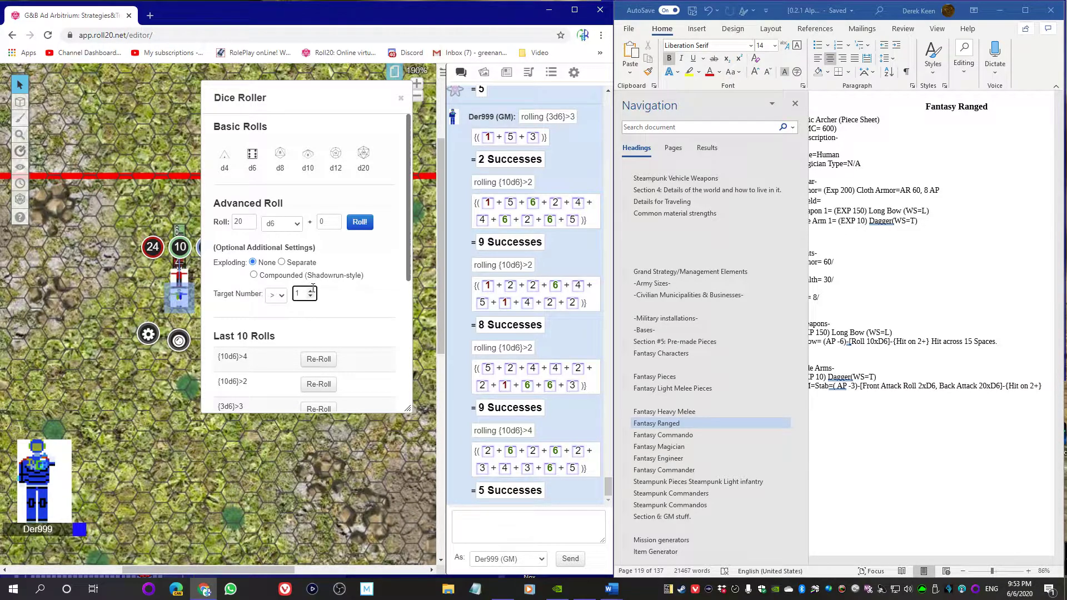
{"action": "left_click", "coordinate": [367, 225]}
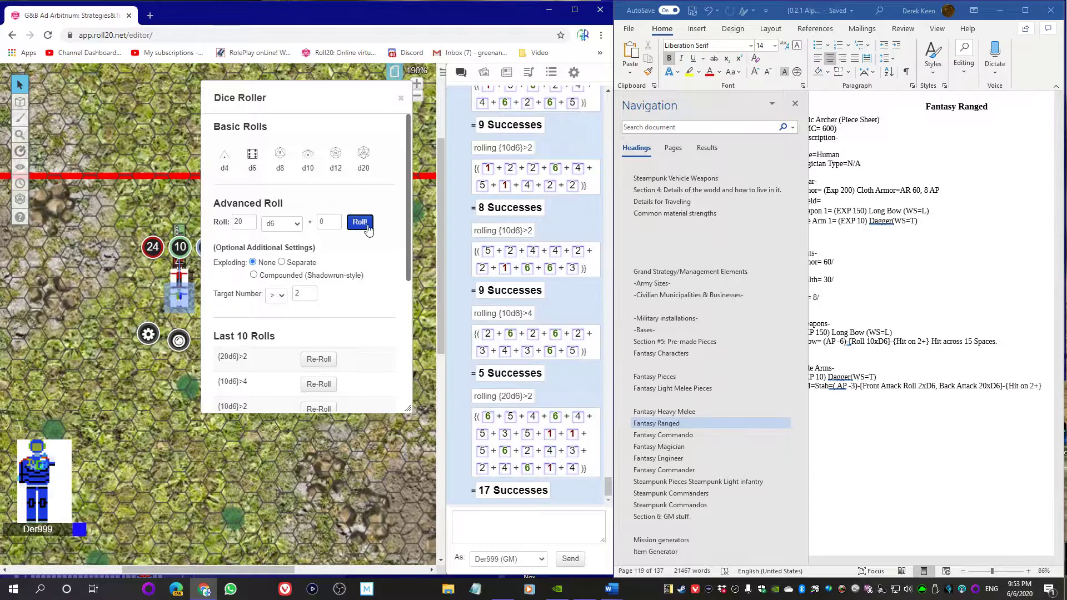
{"action": "left_click", "coordinate": [402, 99]}
Lower the token's red health bar from 24 to 7
{"action": "left_click", "coordinate": [163, 252]}
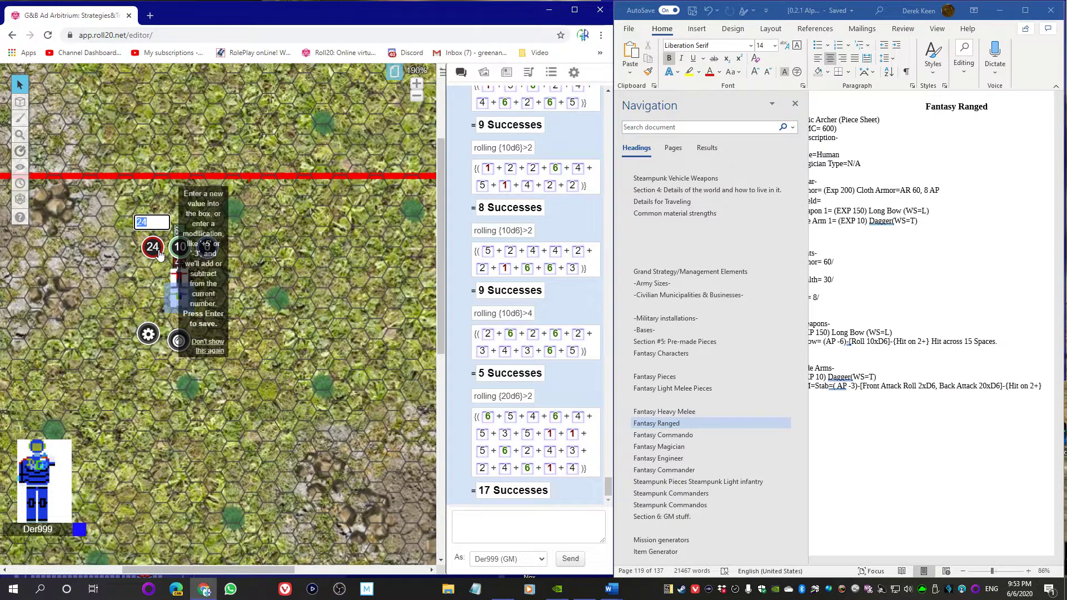
{"action": "type", "text": "-17"}
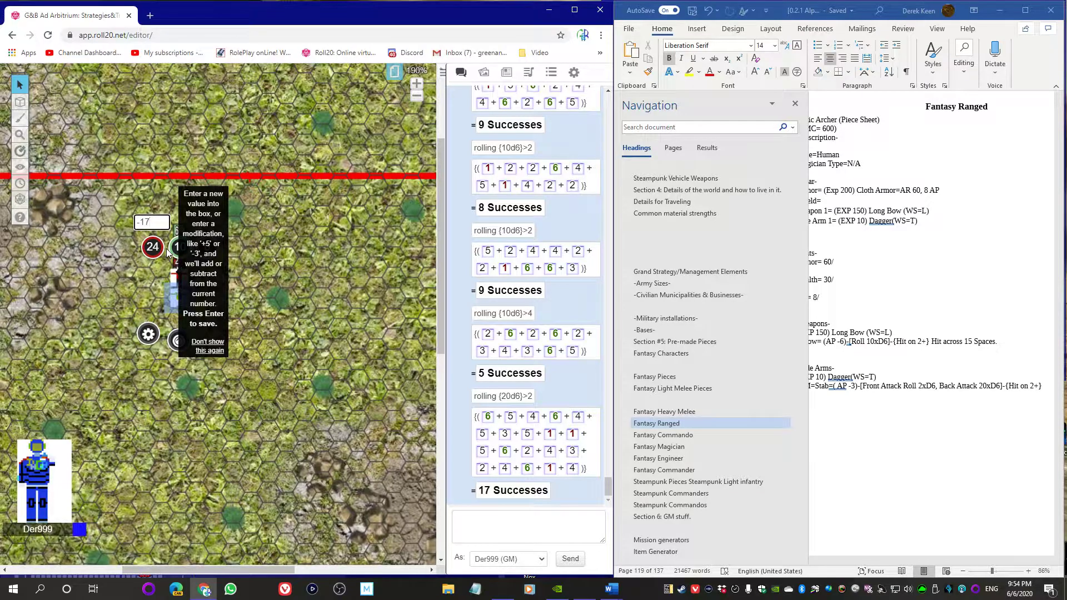
{"action": "key", "text": "Return"}
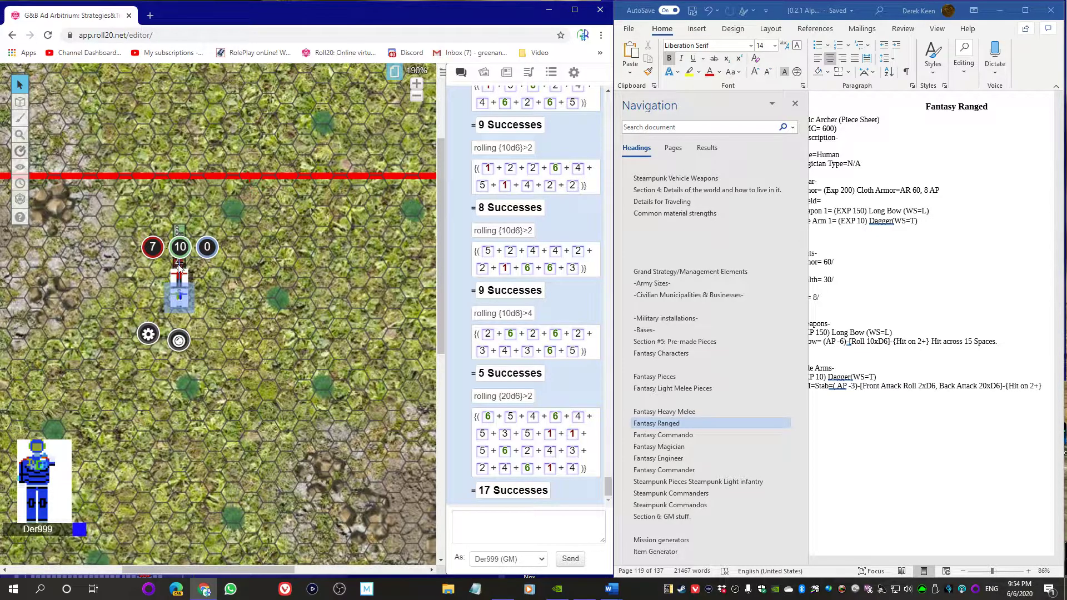
{"action": "left_click", "coordinate": [242, 298]}
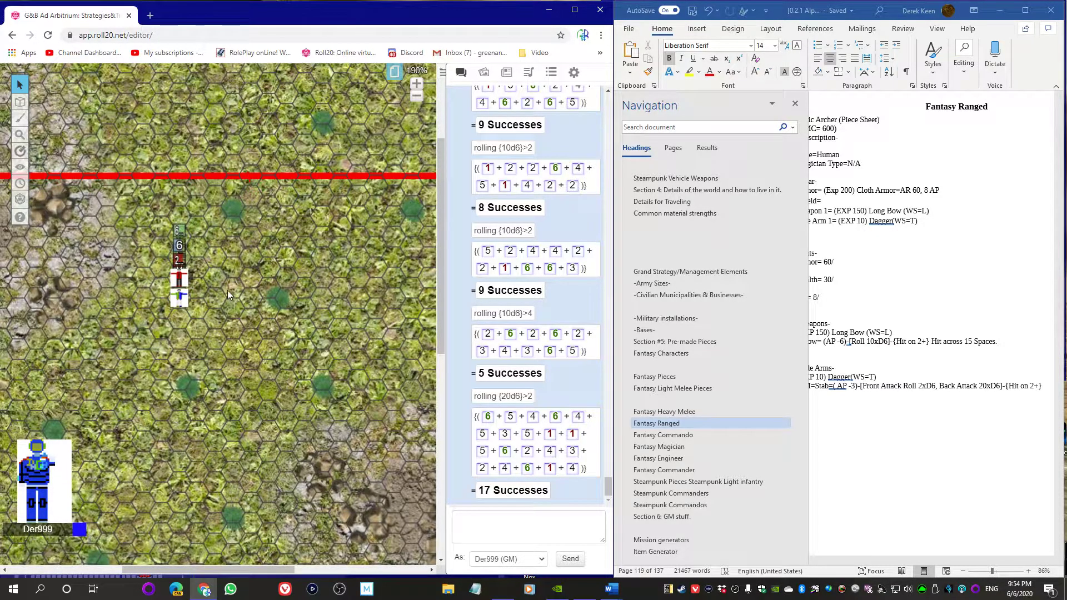
Zero the enemy archer's blue bar from 6 with two -3 edits, and bring up the dice roller
{"action": "left_click", "coordinate": [180, 275]}
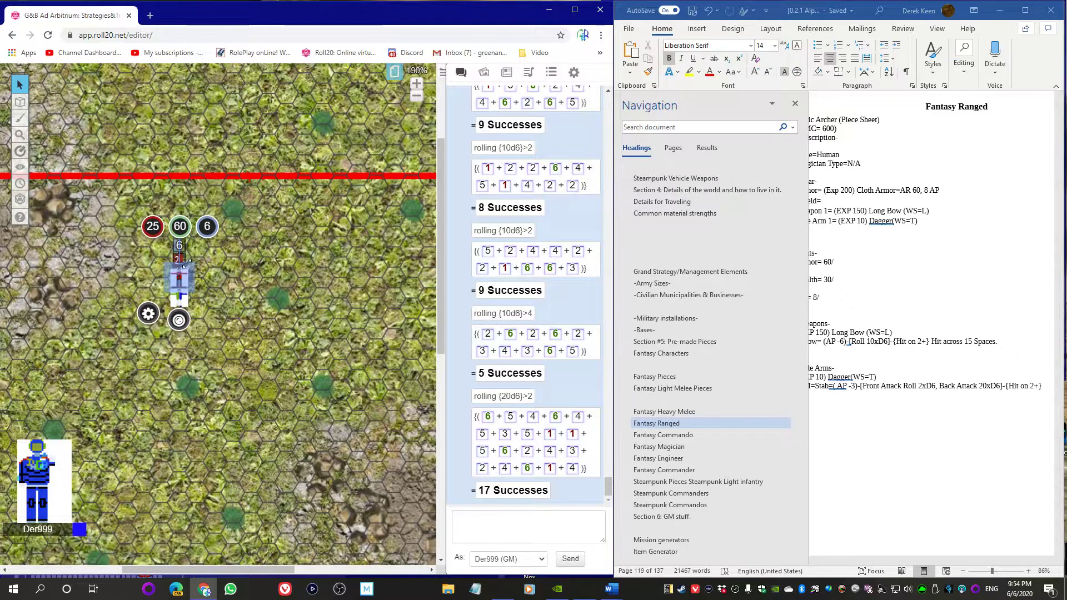
{"action": "left_click", "coordinate": [209, 233]}
{"action": "type", "text": "-3"}
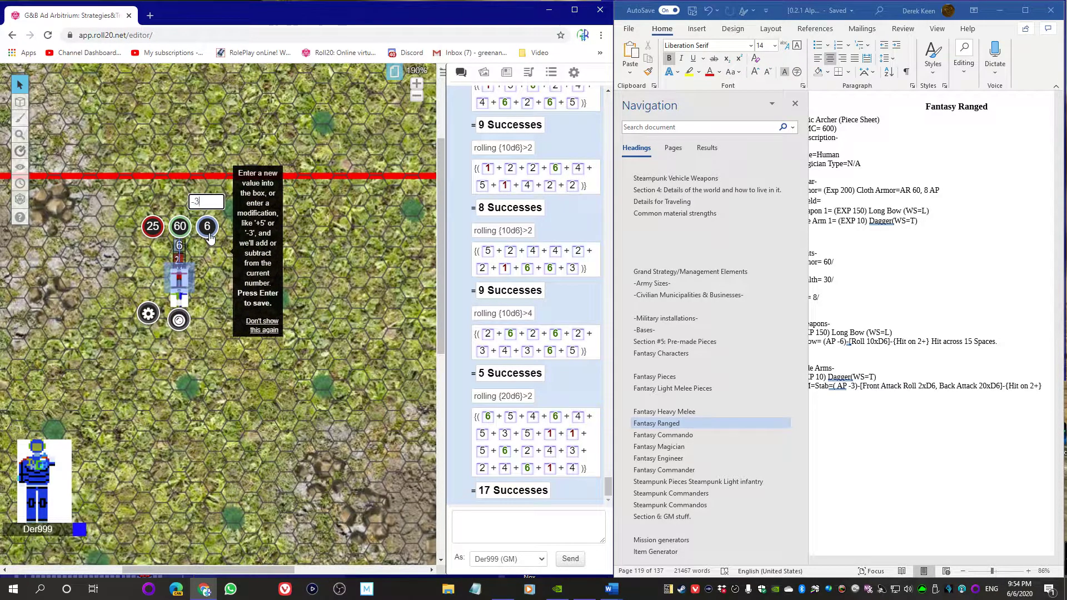
{"action": "key", "text": "Return"}
{"action": "left_click", "coordinate": [209, 233]}
{"action": "type", "text": "-3"}
{"action": "key", "text": "Return"}
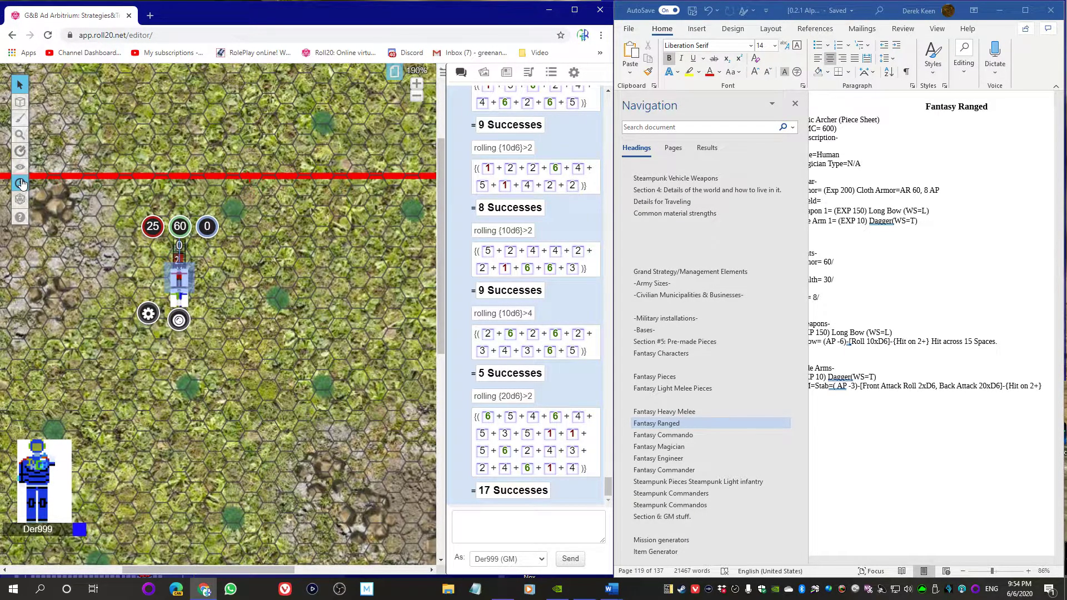
{"action": "mouse_move", "coordinate": [21, 199]}
{"action": "left_click", "coordinate": [62, 332]}
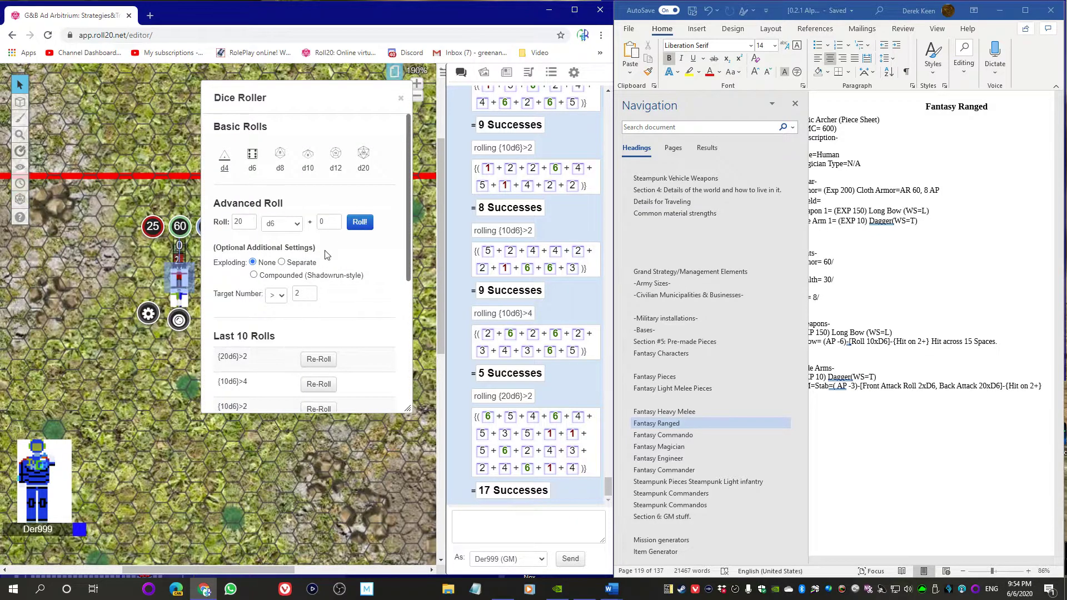
Roll 20d6 over 2 for 18 successes and cut the token's health from 7 to -11
{"action": "left_click", "coordinate": [359, 222]}
{"action": "left_click", "coordinate": [400, 99]}
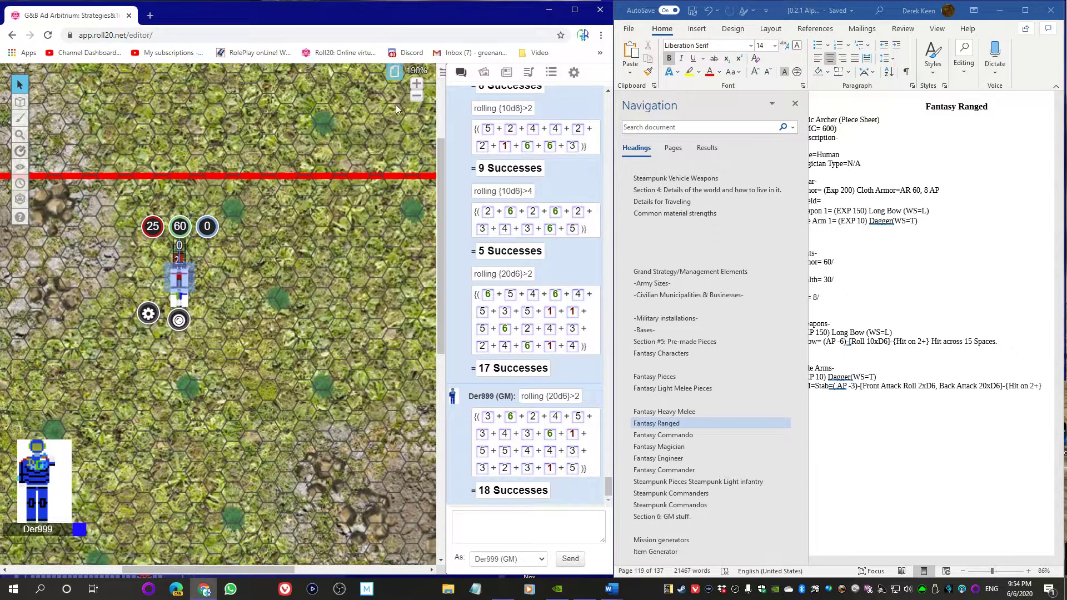
{"action": "left_click", "coordinate": [179, 299]}
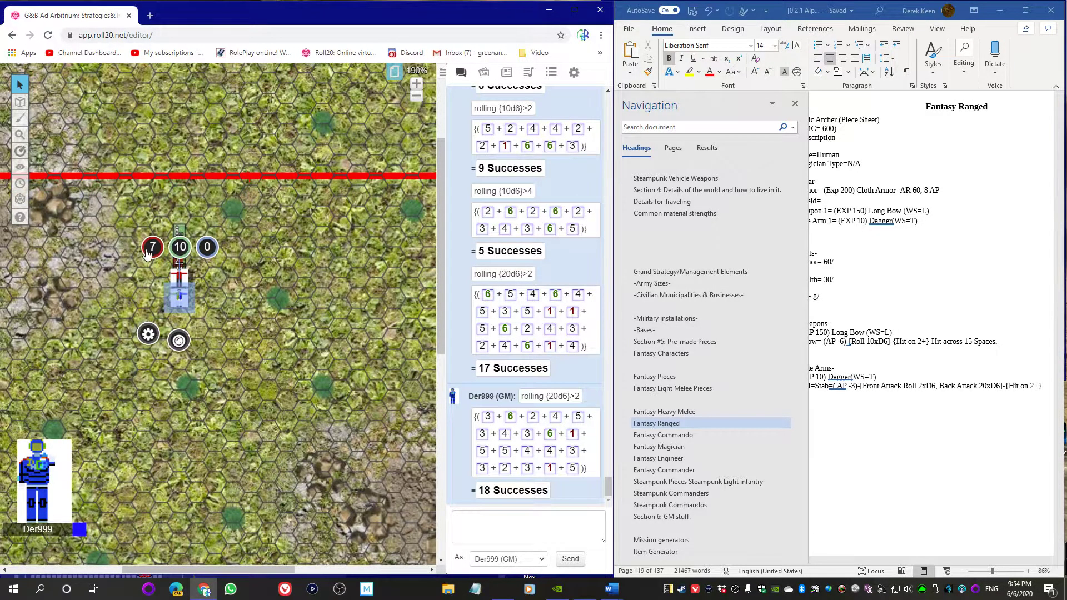
{"action": "left_click", "coordinate": [148, 250]}
{"action": "type", "text": "-1"}
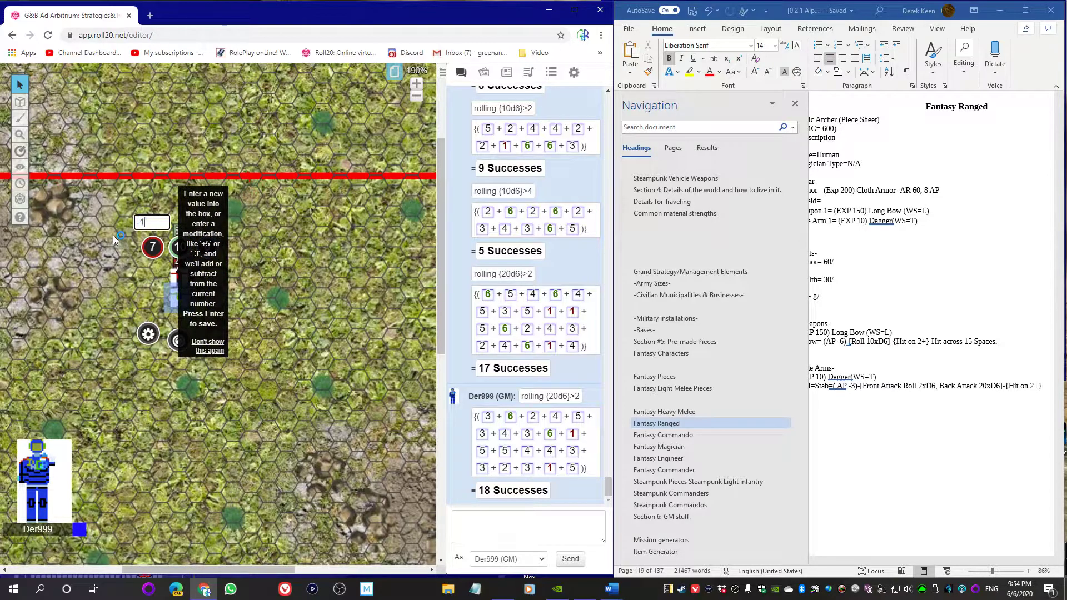
{"action": "type", "text": "8"}
{"action": "key", "text": "Return"}
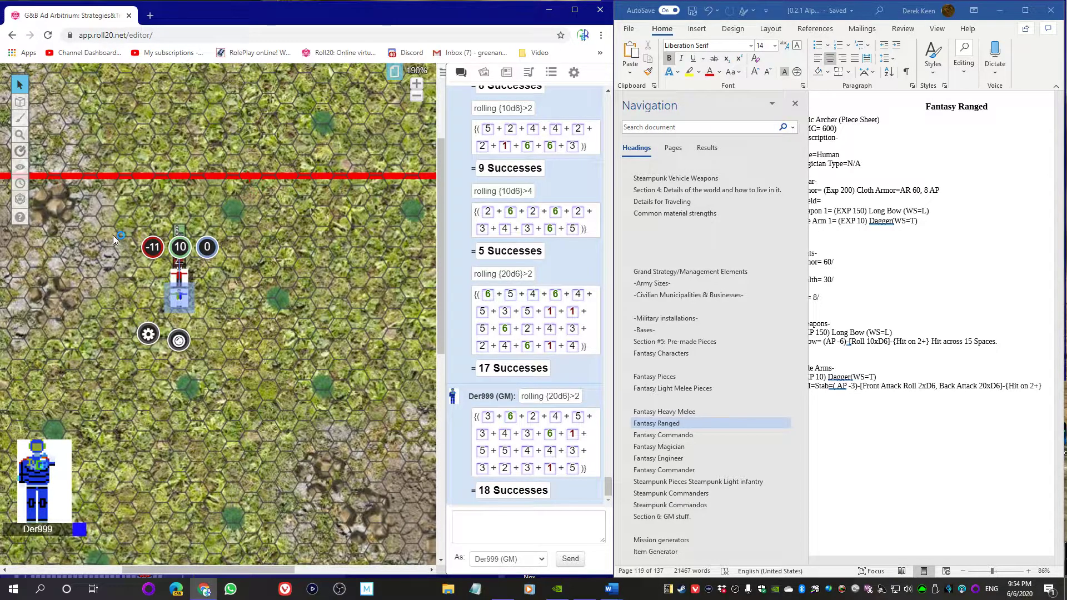
{"action": "left_click", "coordinate": [218, 297]}
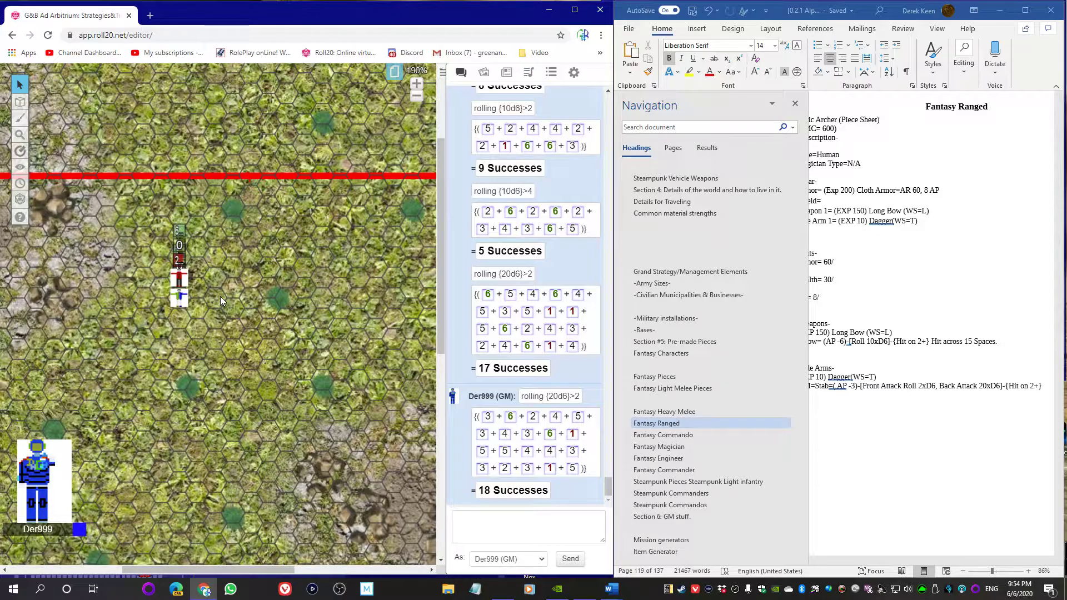
{"action": "left_click", "coordinate": [793, 162]}
{"action": "scroll", "coordinate": [793, 162], "scroll_direction": "up", "scroll_amount": 8}
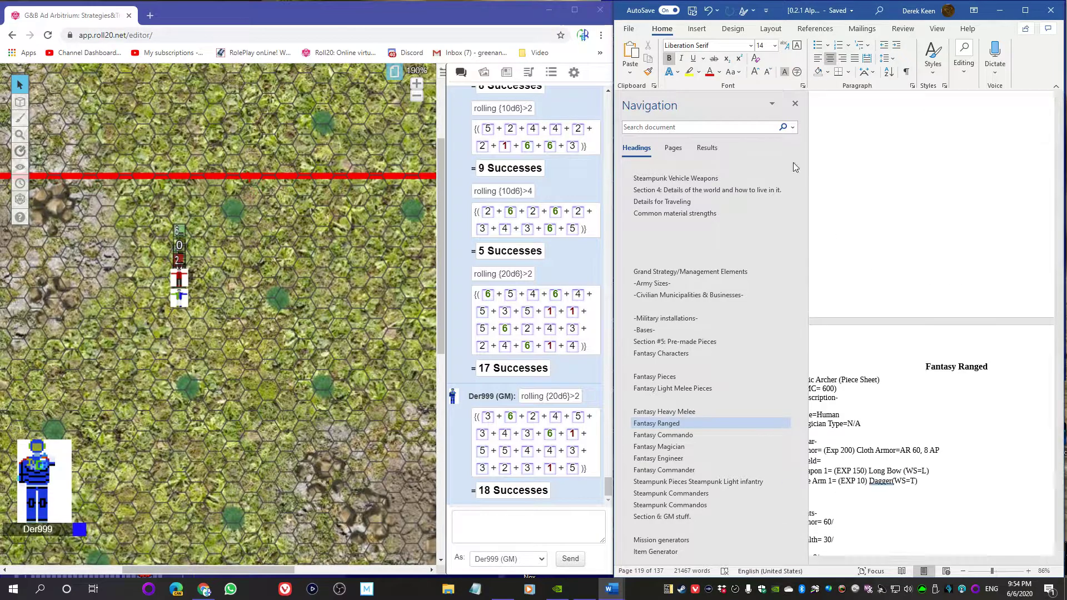
Bring the Word rulebook to its title page, 'Ad Arbitrium: Strategies and Treaties', via Table of Contents
{"action": "scroll", "coordinate": [695, 266], "scroll_direction": "up", "scroll_amount": 15}
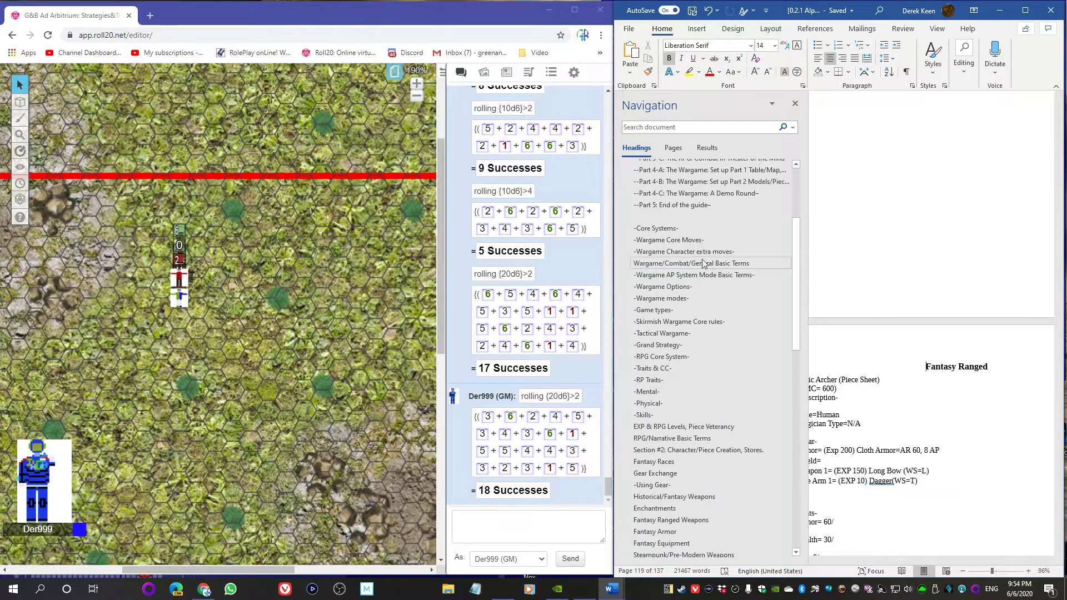
{"action": "scroll", "coordinate": [703, 263], "scroll_direction": "up", "scroll_amount": 4}
{"action": "left_click", "coordinate": [658, 186]}
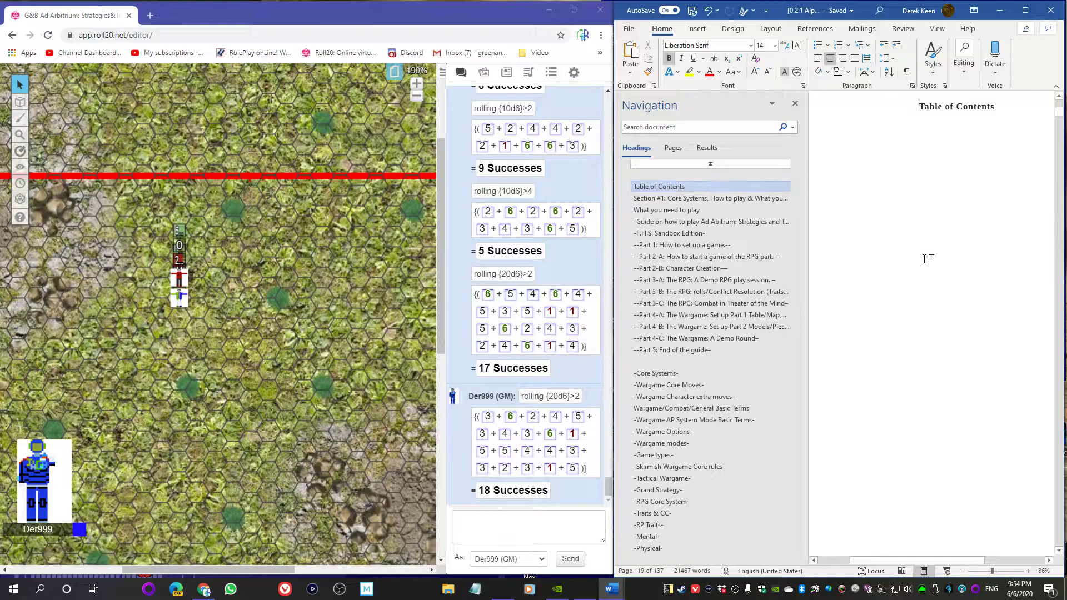
{"action": "scroll", "coordinate": [924, 259], "scroll_direction": "down", "scroll_amount": 3}
{"action": "scroll", "coordinate": [928, 303], "scroll_direction": "up", "scroll_amount": 6}
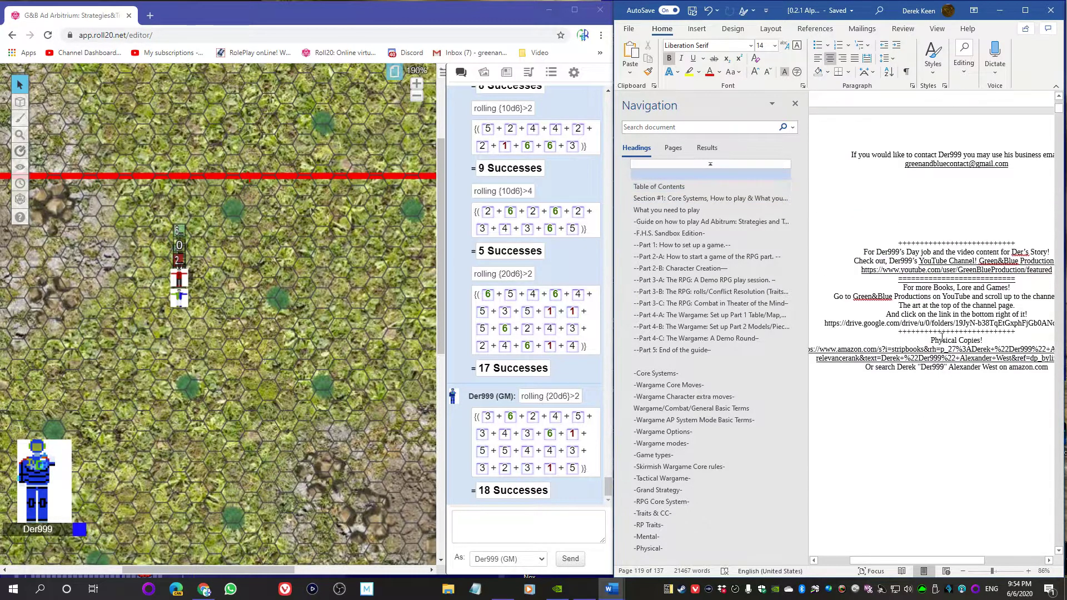
{"action": "scroll", "coordinate": [941, 337], "scroll_direction": "up", "scroll_amount": 7}
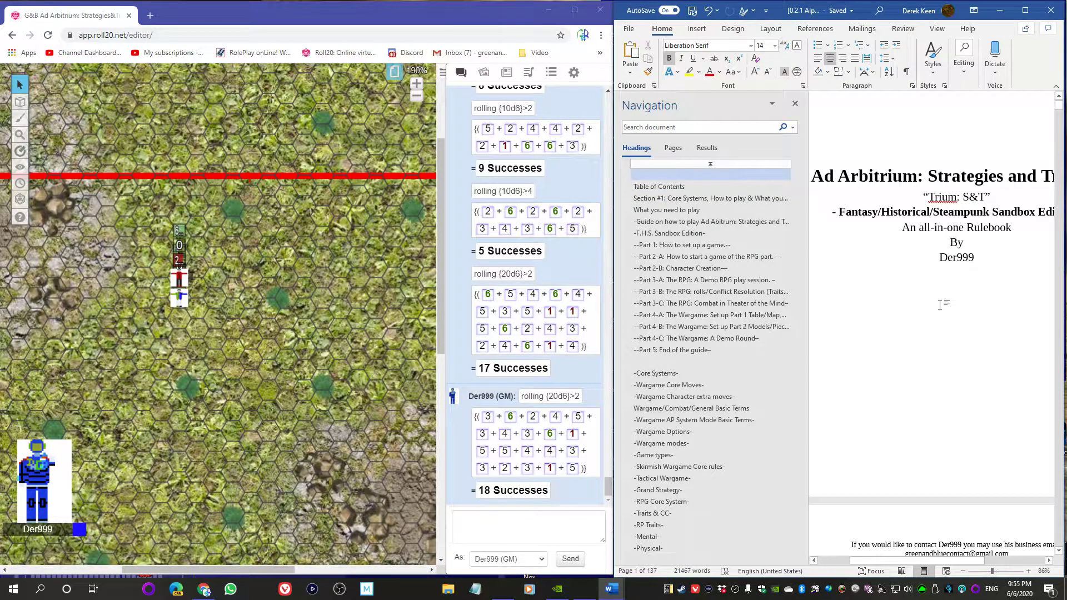
{"action": "left_click_drag", "start_coordinate": [939, 561], "coordinate": [976, 560]}
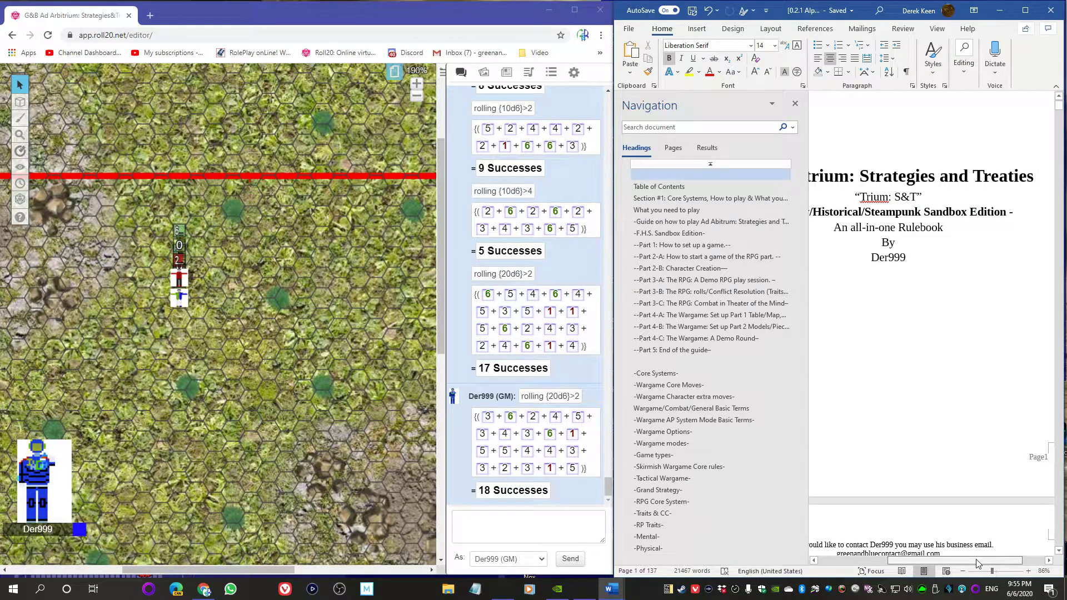
{"action": "mouse_move", "coordinate": [978, 564]}
{"action": "left_mouse_down"}
{"action": "mouse_move", "coordinate": [922, 555]}
{"action": "mouse_move", "coordinate": [967, 560]}
{"action": "left_mouse_up"}
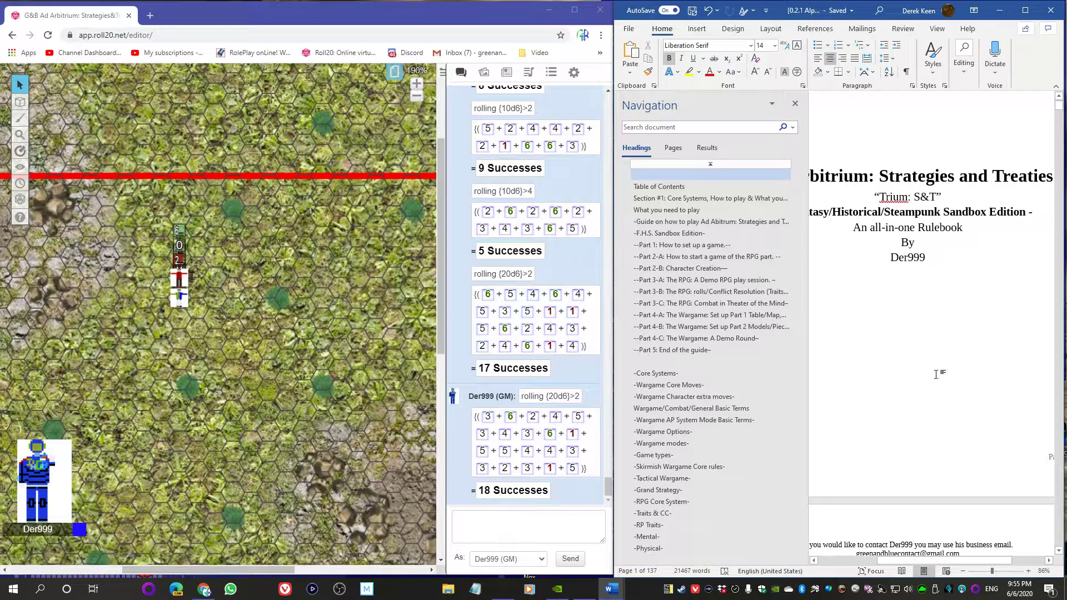
Maximize the Word window to view the title page, then minimize it back to Roll20
{"action": "left_click", "coordinate": [1026, 10]}
{"action": "scroll", "coordinate": [607, 286], "scroll_direction": "up", "scroll_amount": 1}
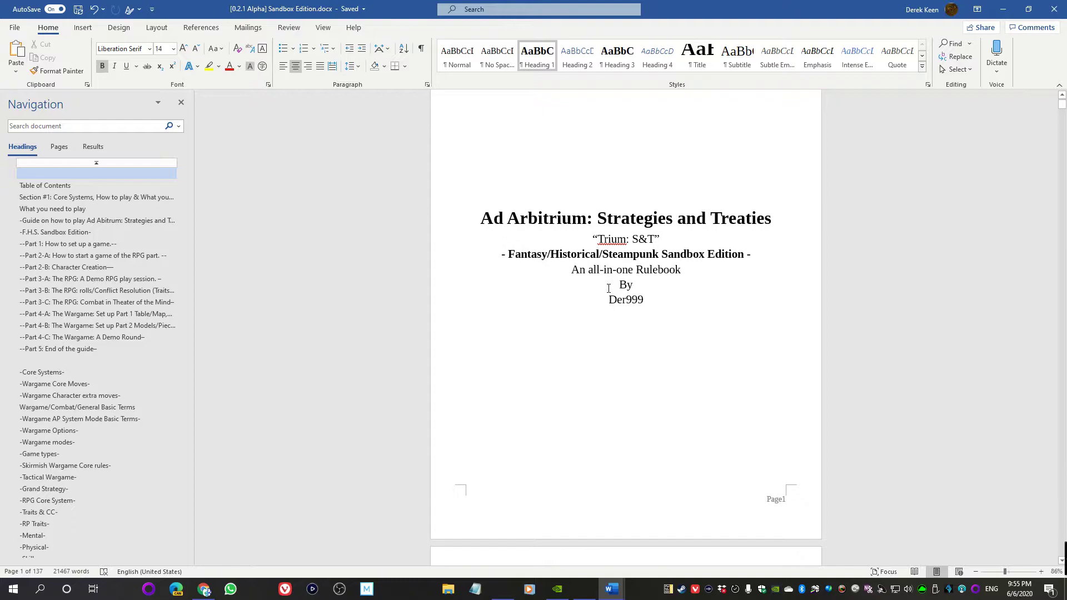
{"action": "scroll", "coordinate": [609, 288], "scroll_direction": "up", "scroll_amount": 2}
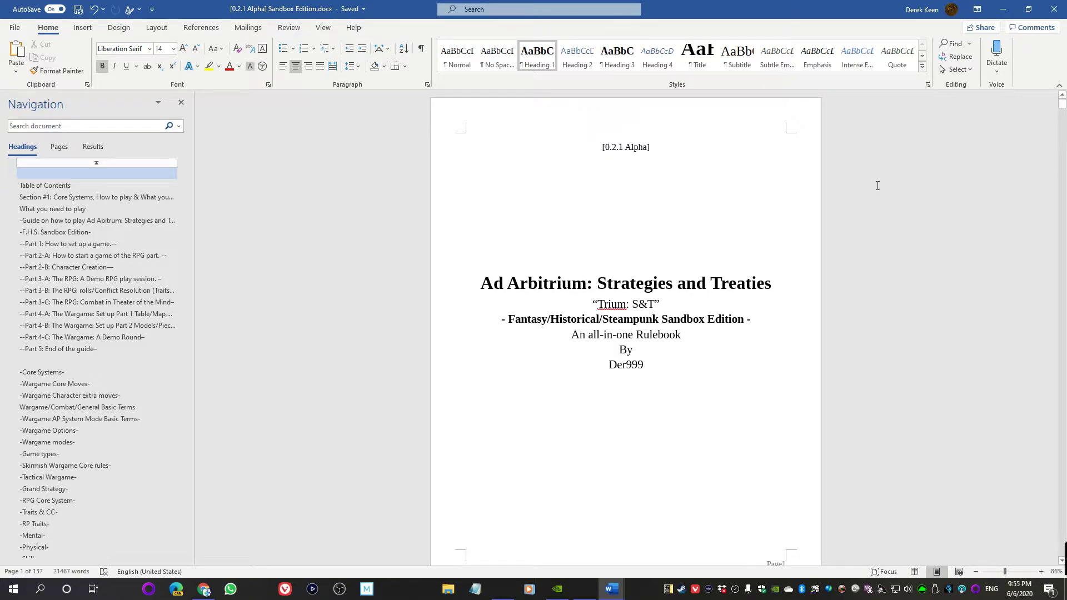
{"action": "left_click", "coordinate": [1003, 9]}
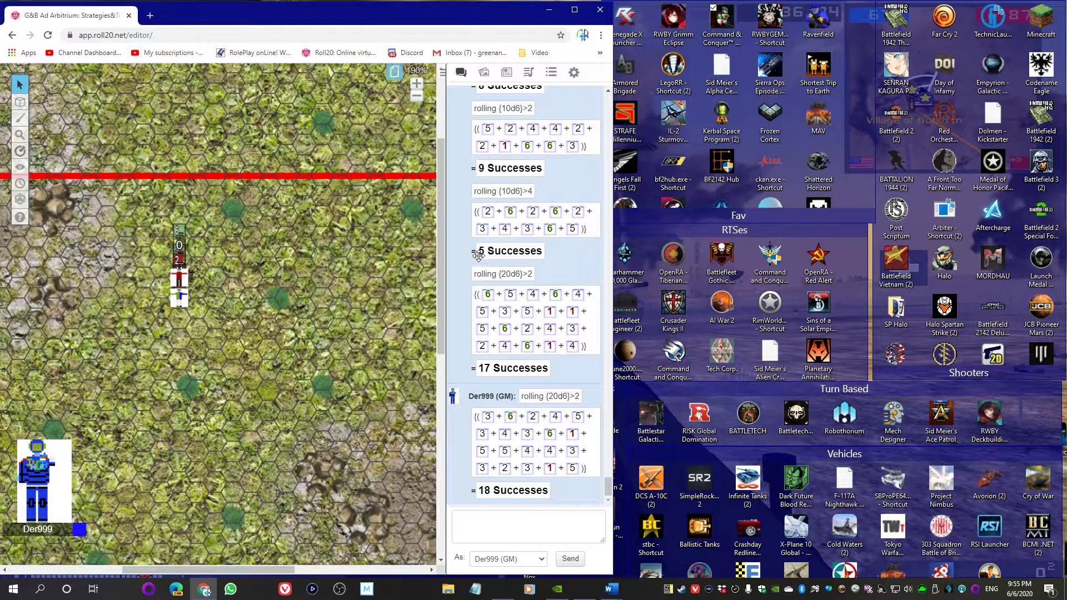
Select the blue Ultra-Light Infantry token to show its bars: -11 health, 10 armor, 0 AP
{"action": "left_click", "coordinate": [184, 294]}
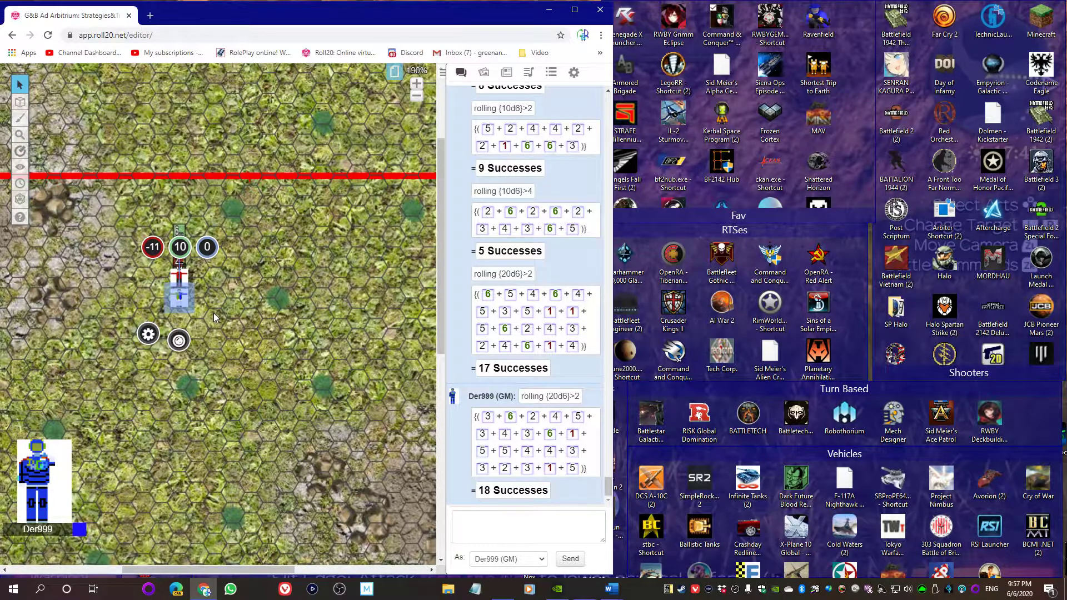
{"action": "scroll", "coordinate": [234, 278], "scroll_direction": "up", "scroll_amount": 3}
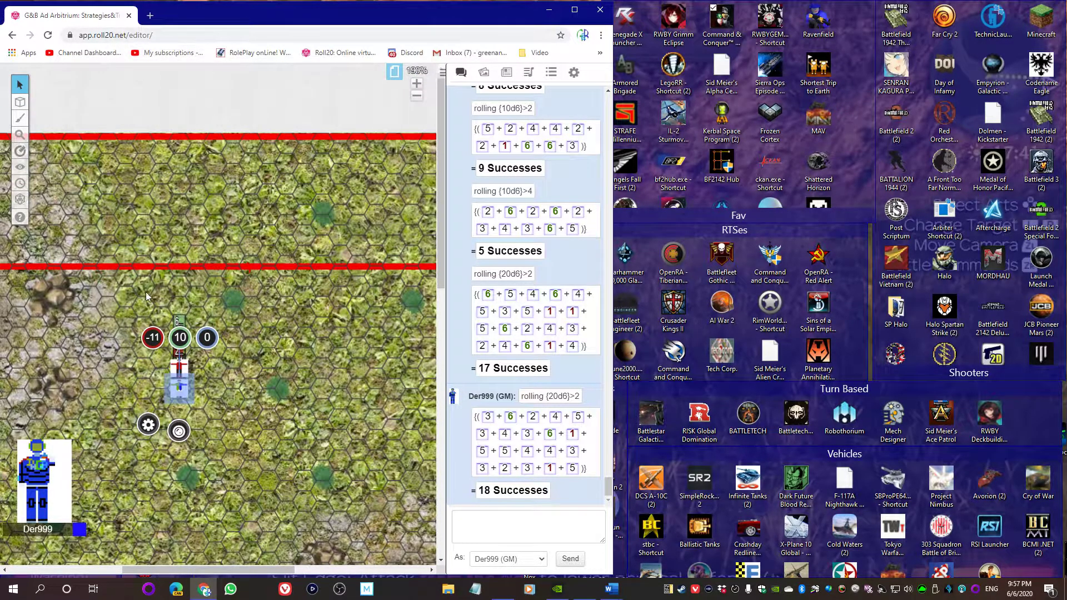
{"action": "scroll", "coordinate": [142, 262], "scroll_direction": "left", "scroll_amount": 5}
{"action": "scroll", "coordinate": [142, 262], "scroll_direction": "down", "scroll_amount": 3}
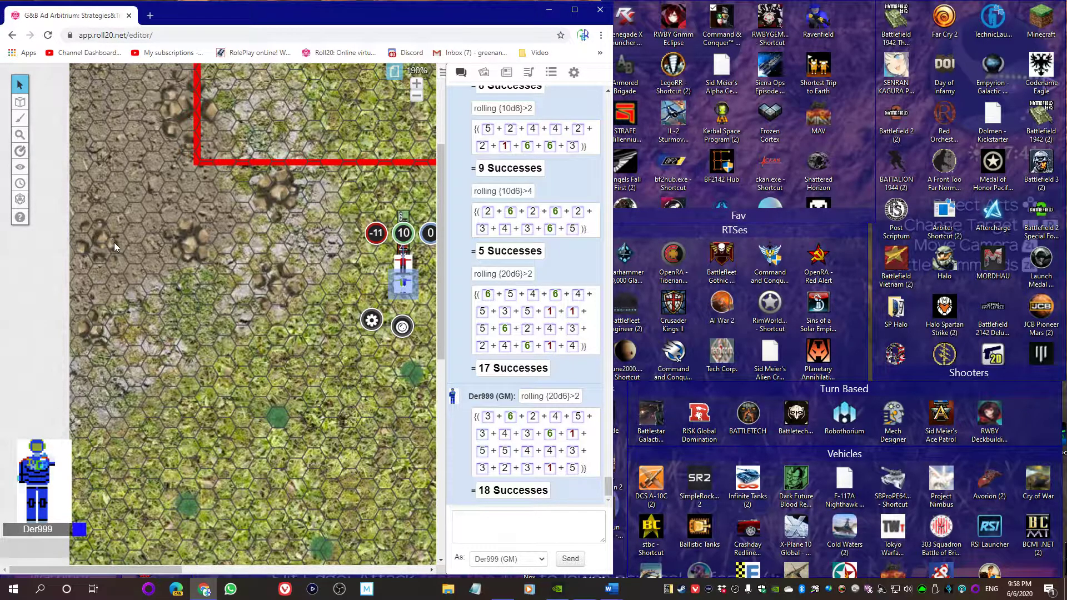
{"action": "scroll", "coordinate": [169, 215], "scroll_direction": "right", "scroll_amount": 2}
{"action": "scroll", "coordinate": [149, 202], "scroll_direction": "right", "scroll_amount": 6}
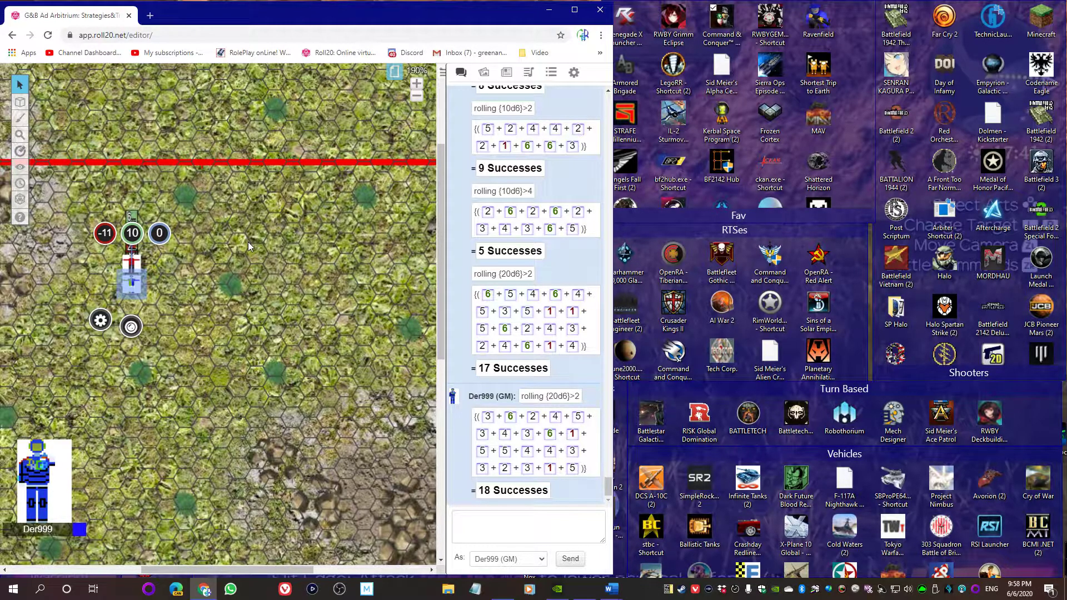
{"action": "scroll", "coordinate": [241, 183], "scroll_direction": "up", "scroll_amount": 3}
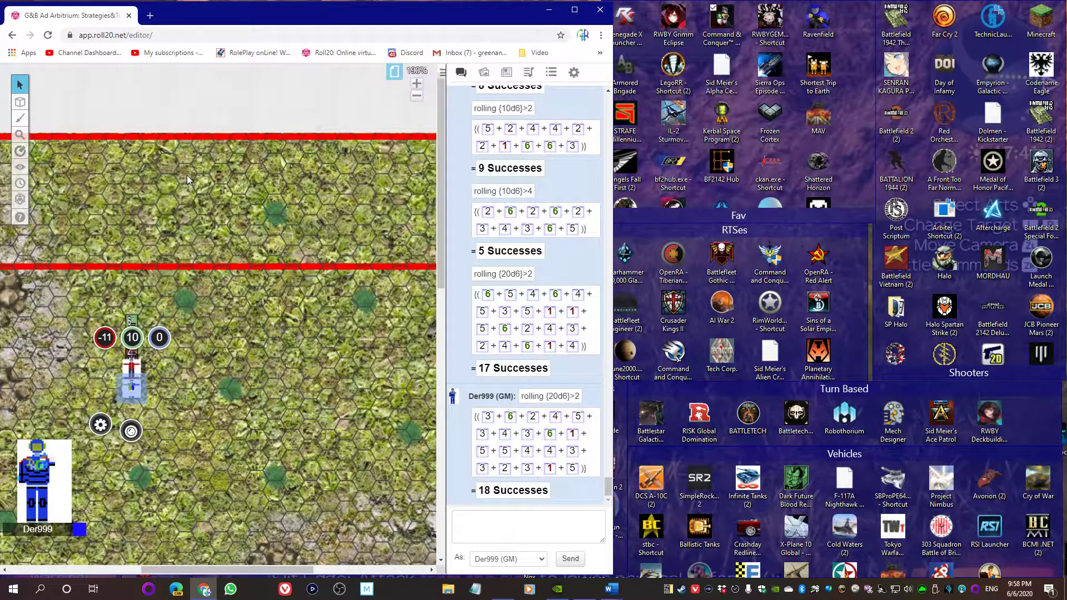